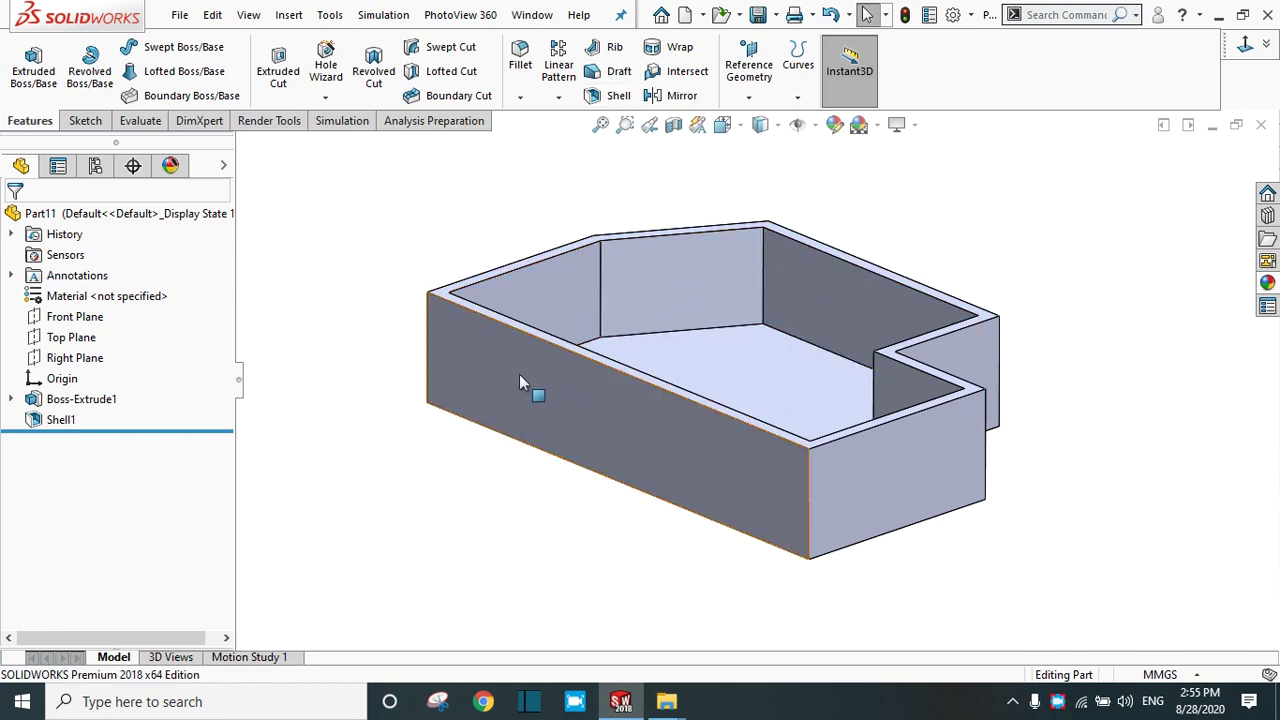
Step: Start a neutral plane draft and set its draft angle to 12 degrees
click(620, 75)
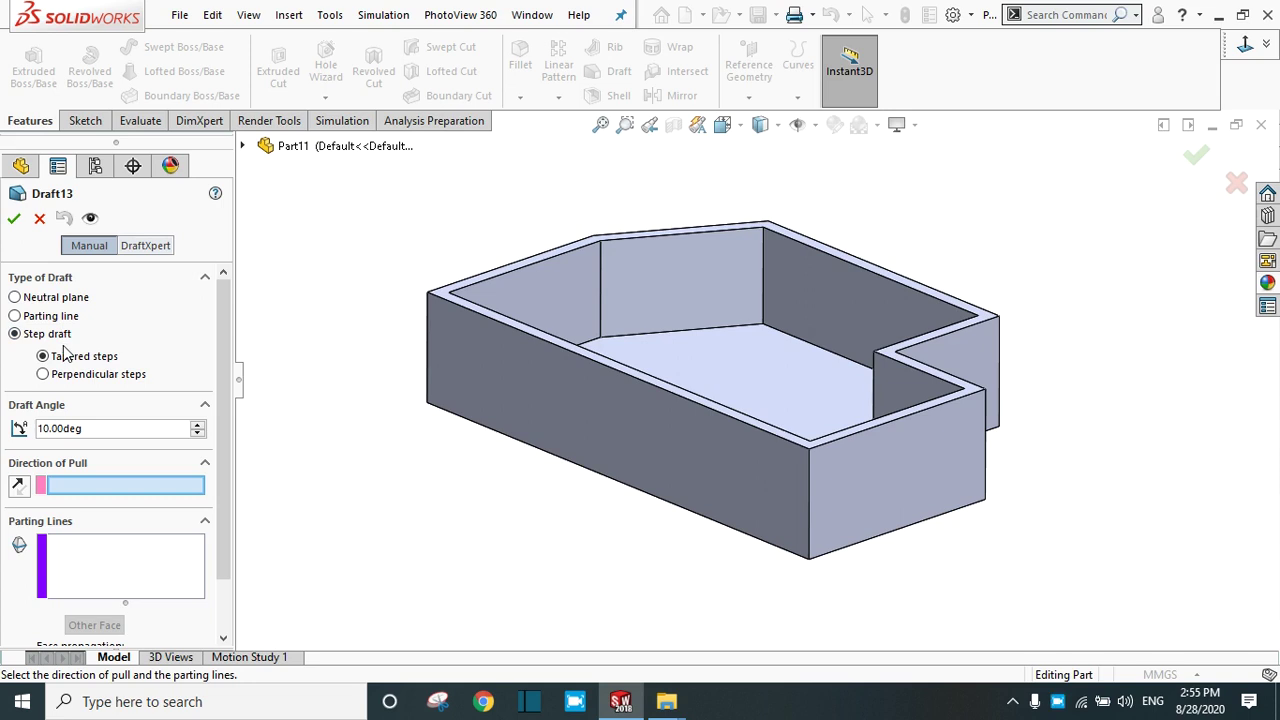
click(15, 298)
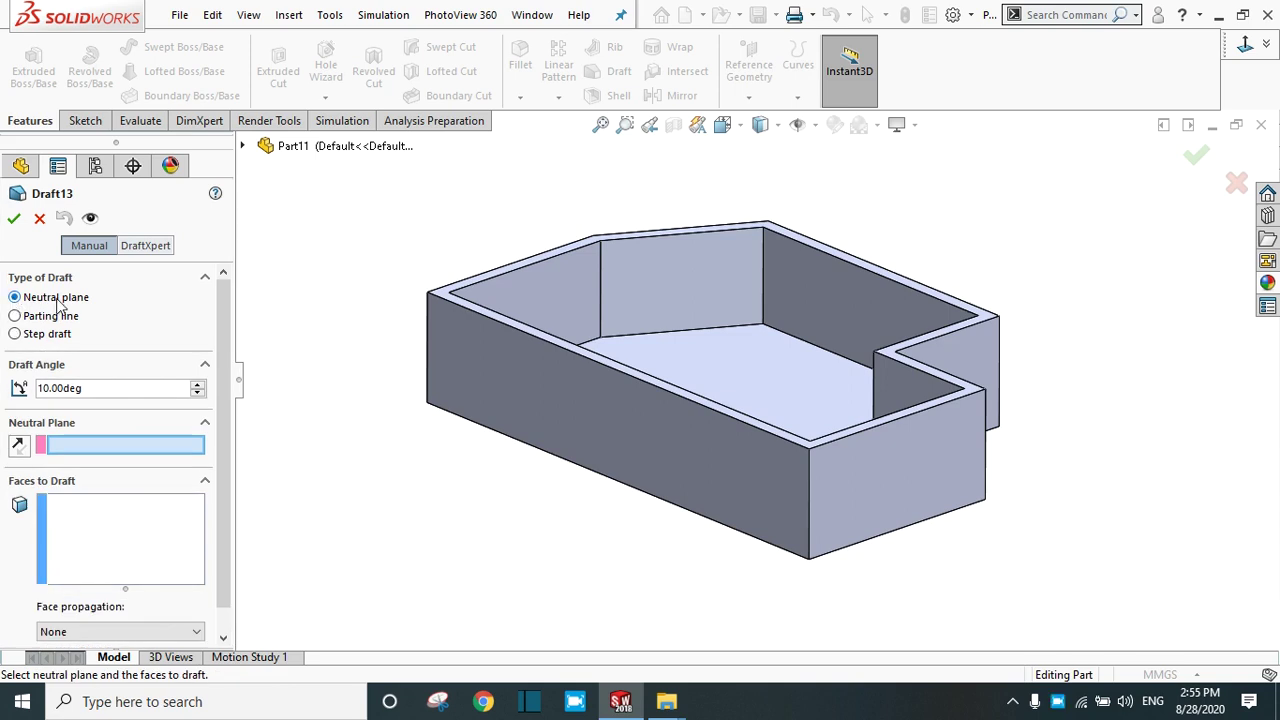
double_click(86, 388)
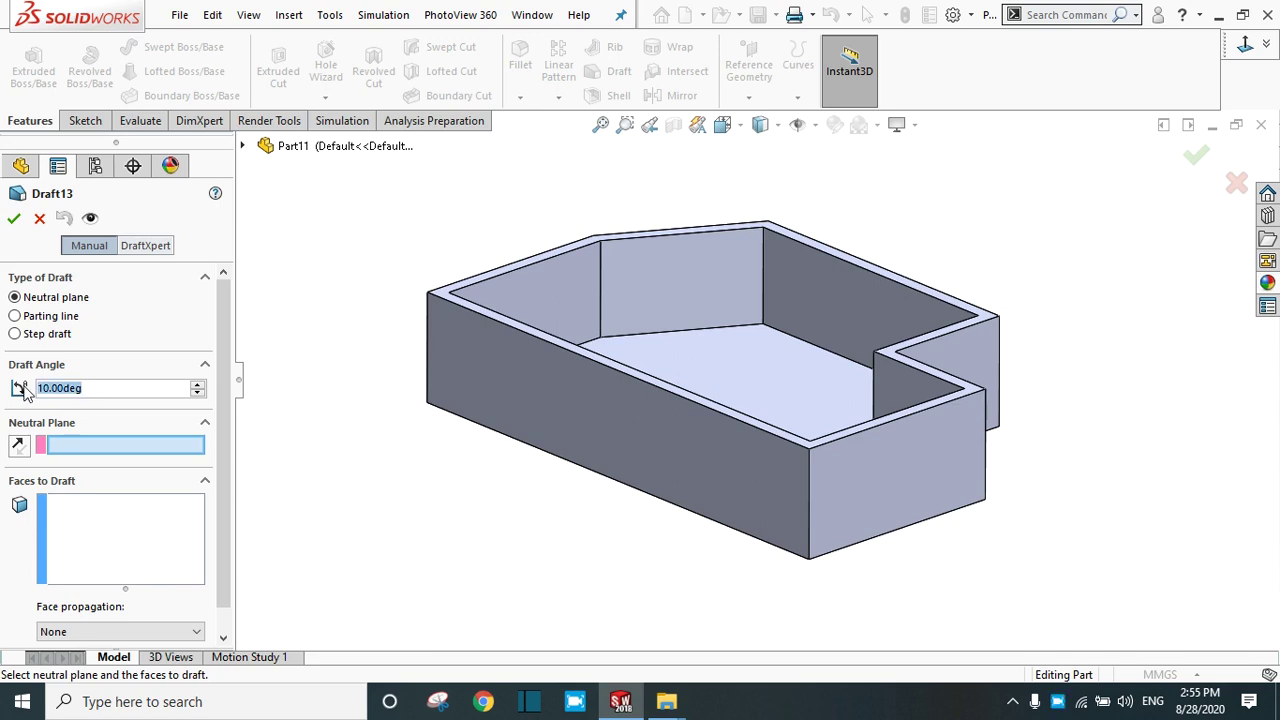
text(12)
key(Return)
Step: Choose the tray's top rim face as the neutral plane and the long outer side wall as the face to draft
scroll(517, 280, down, 3)
click(437, 312)
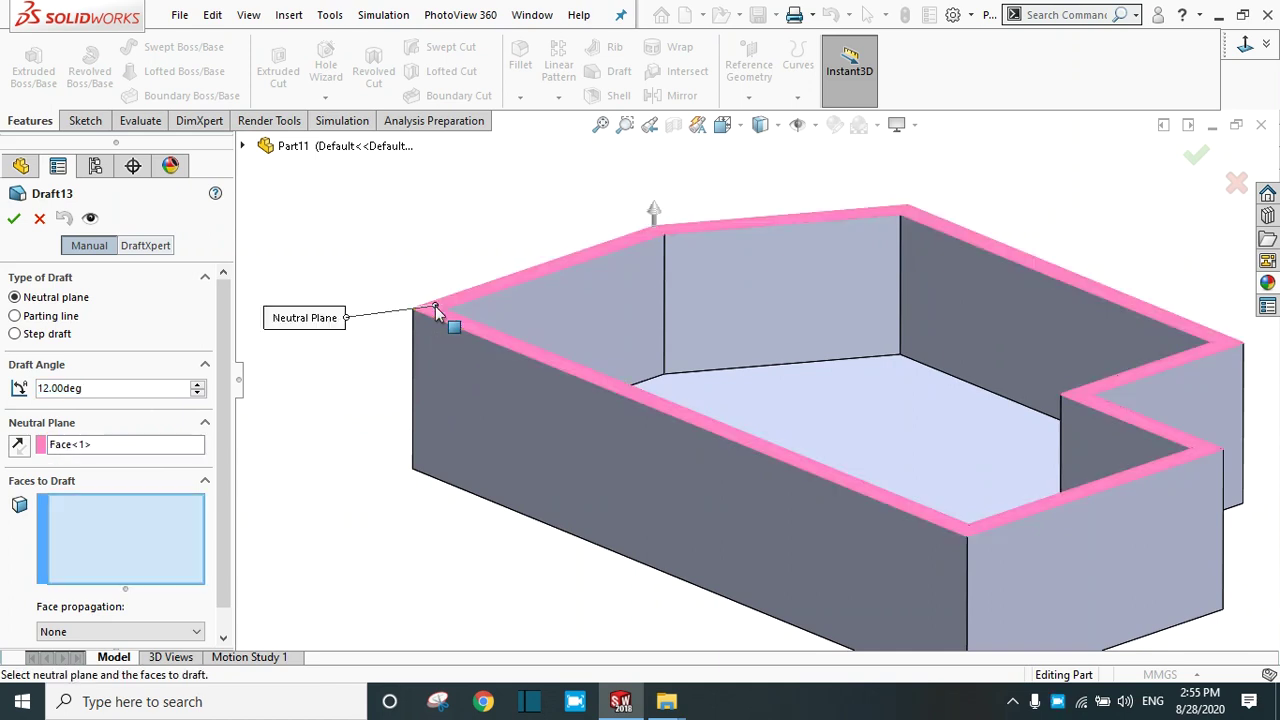
scroll(678, 341, up, 3)
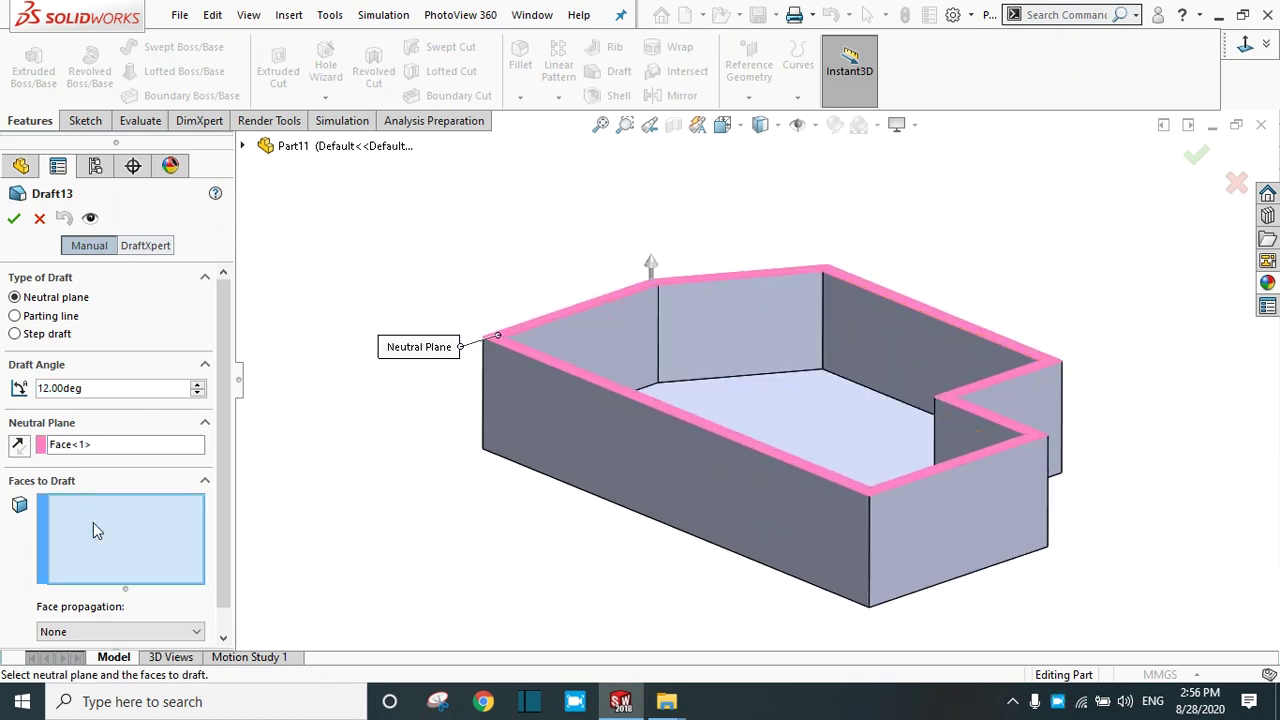
click(611, 438)
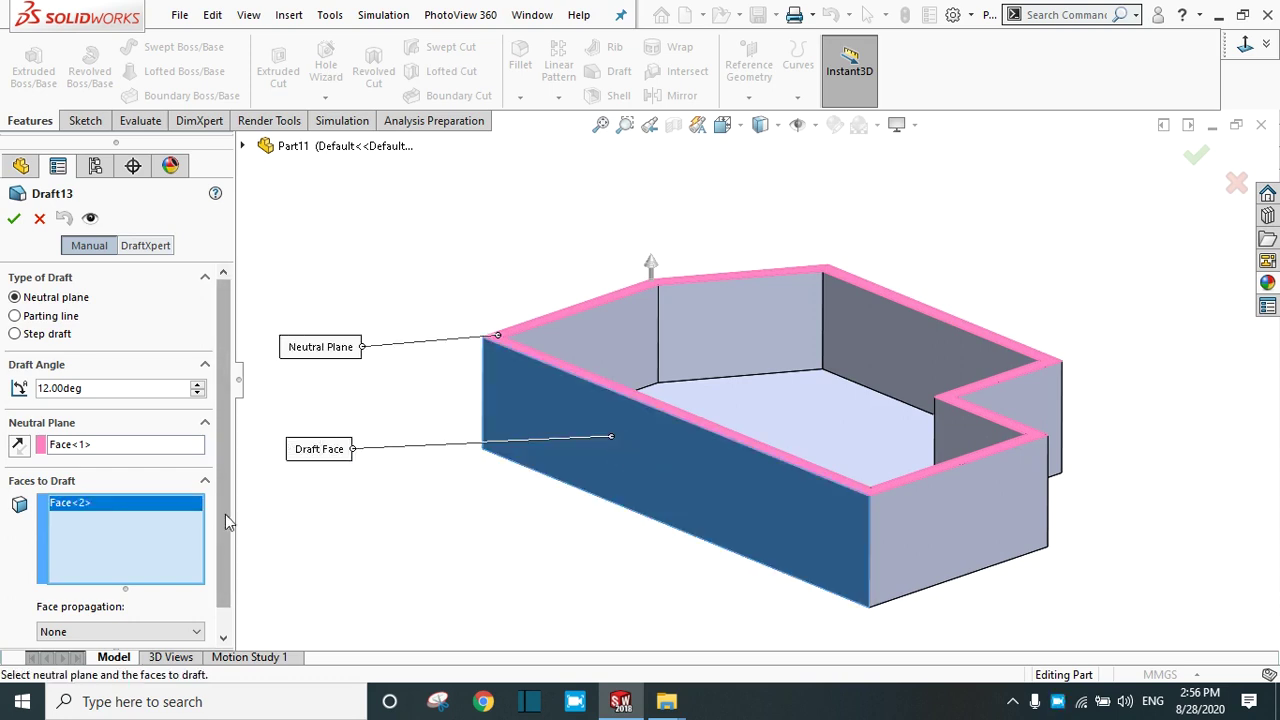
Step: Preview the draft on the single outer wall in detail from a rotated view
click(90, 219)
middle_drag(783, 371, 730, 385)
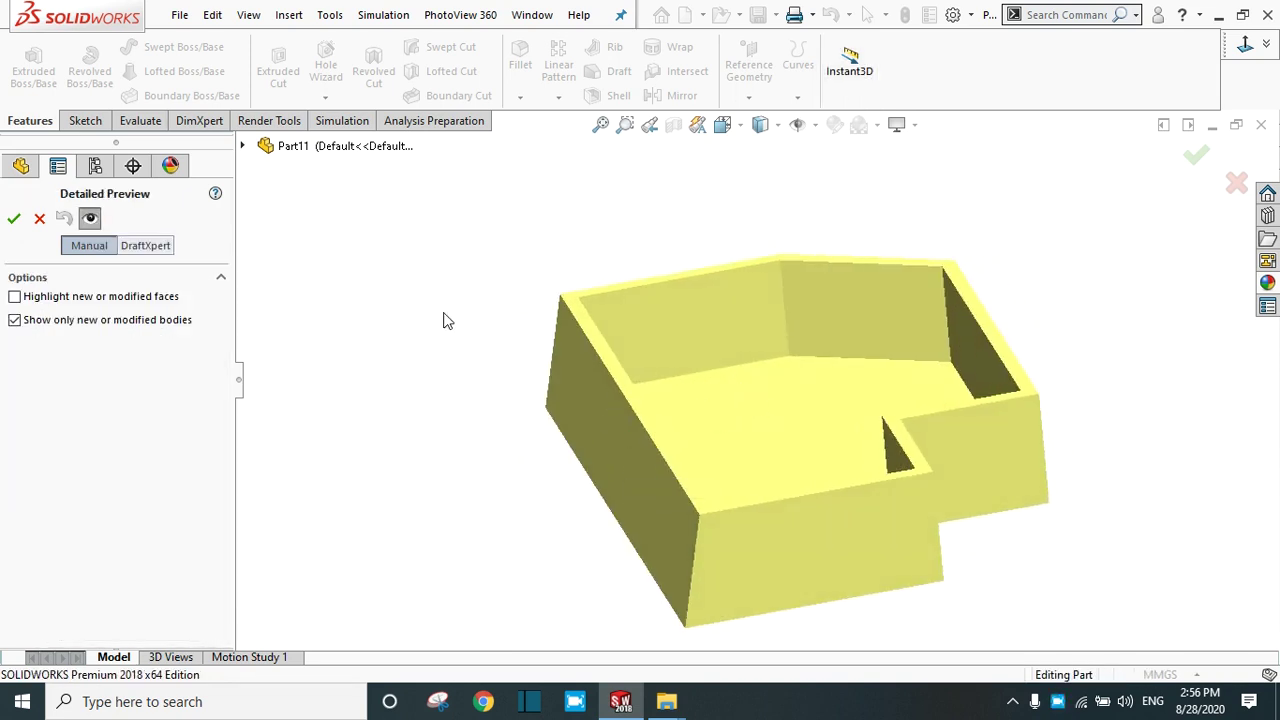
click(90, 219)
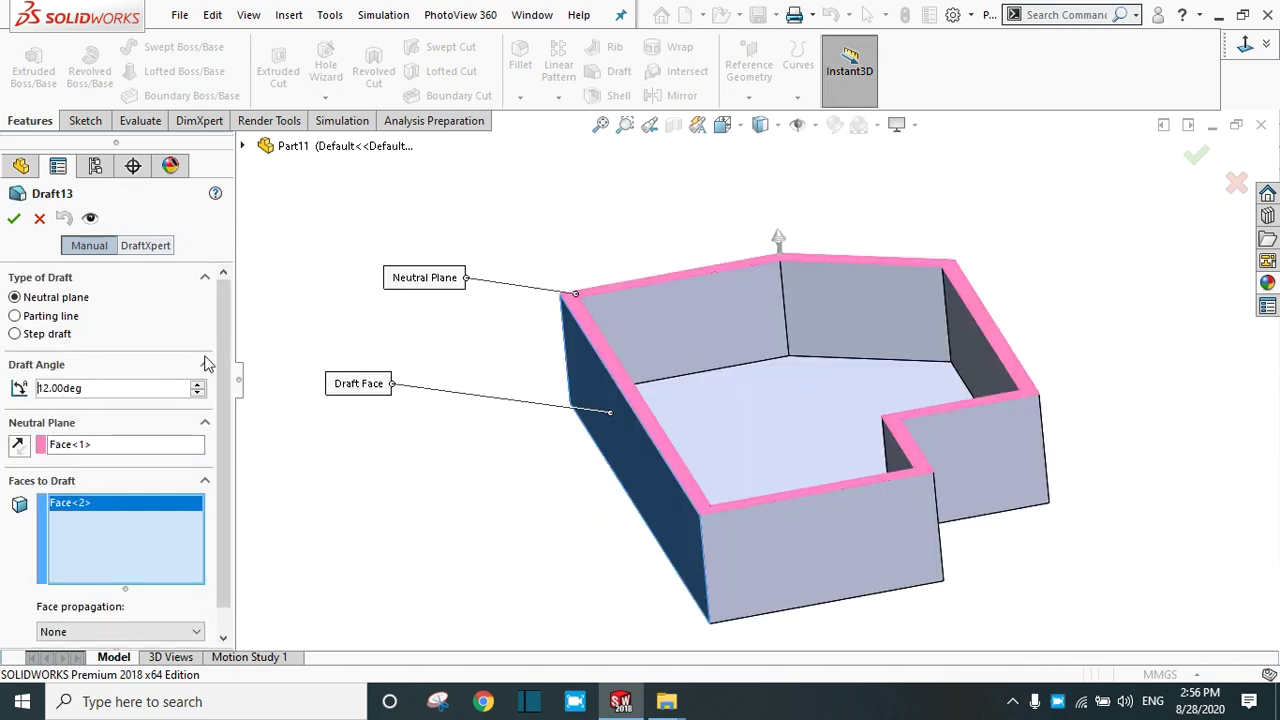
Step: Set the draft's face propagation to All Faces and preview the result looking straight onto the top rim
scroll(120, 560, down, 1)
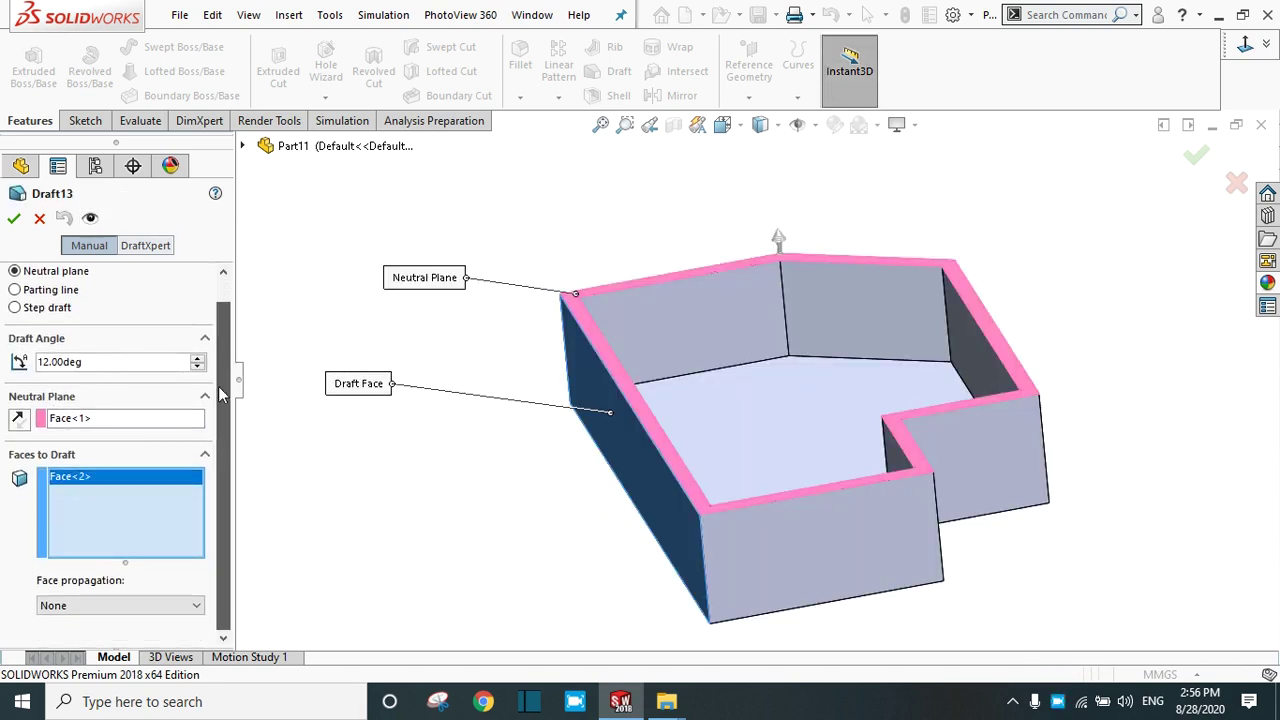
click(129, 607)
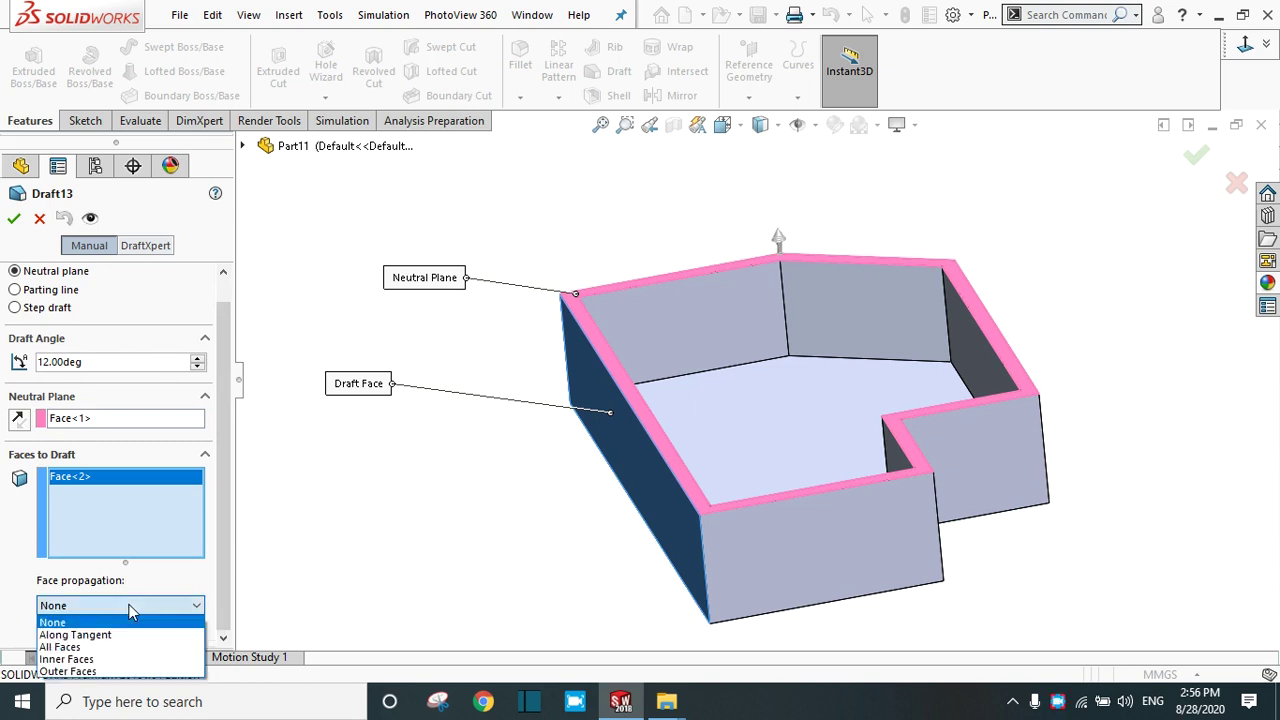
click(66, 650)
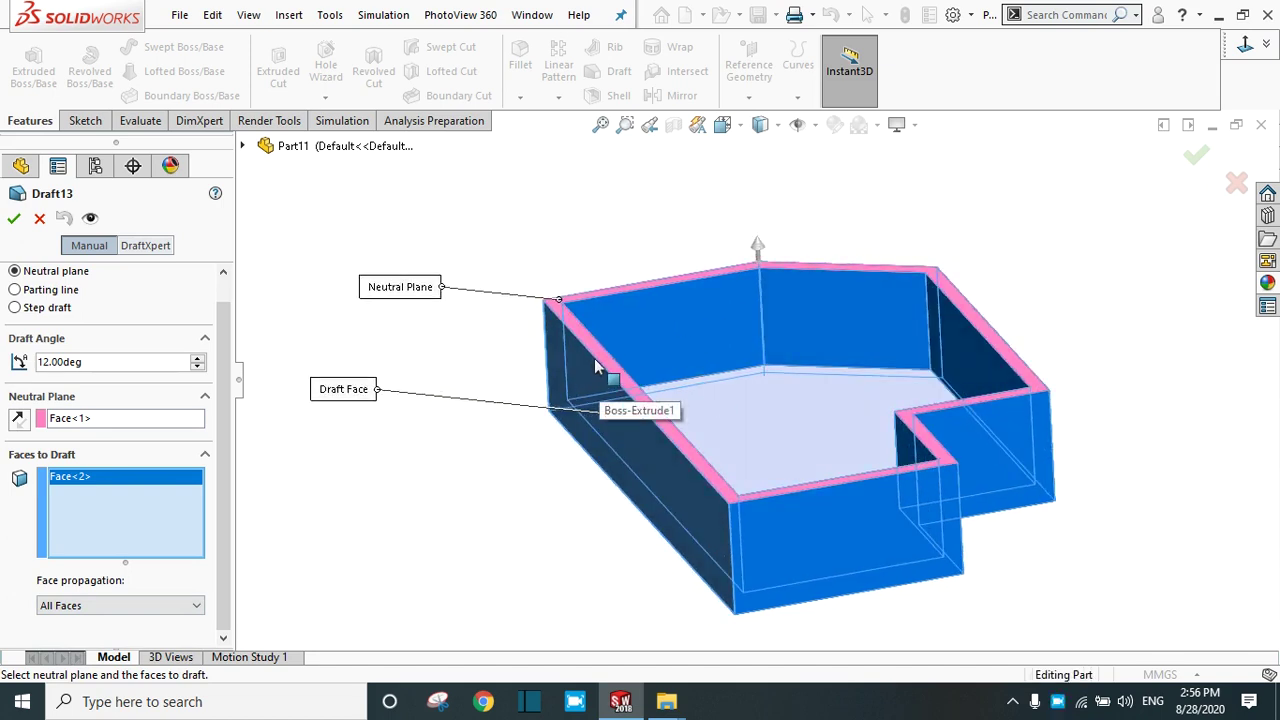
click(89, 218)
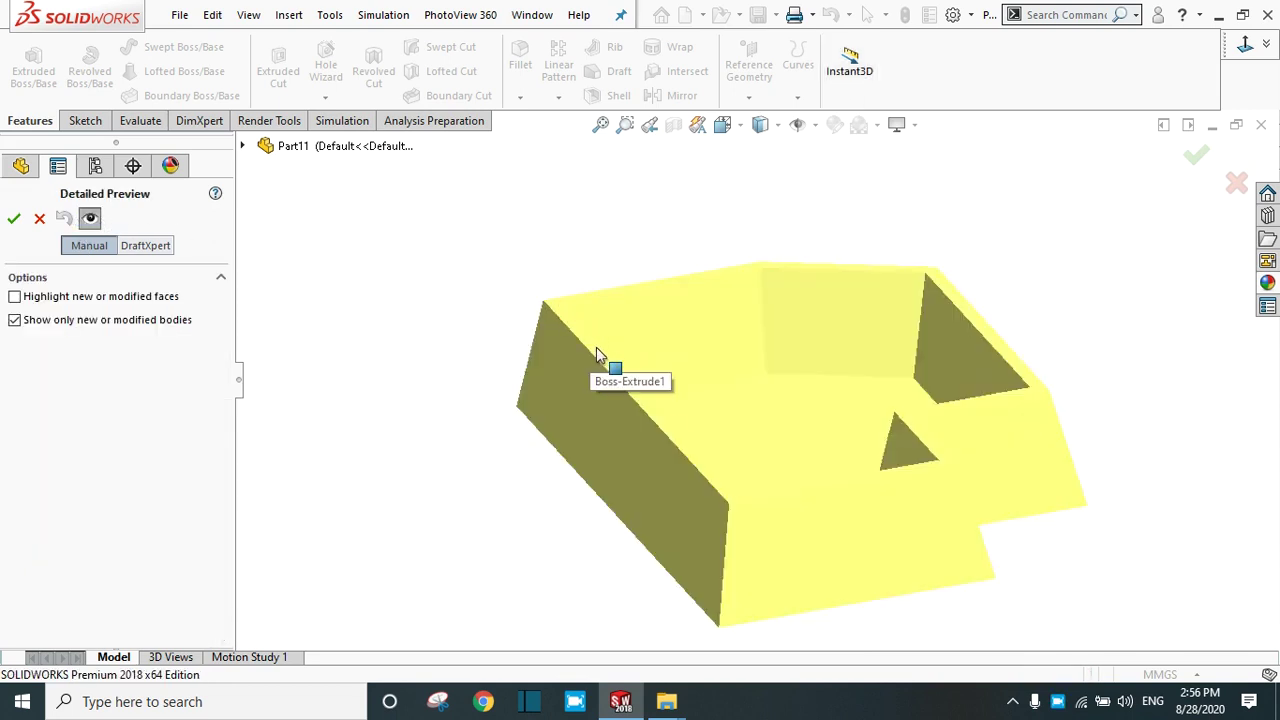
click(597, 348)
click(708, 292)
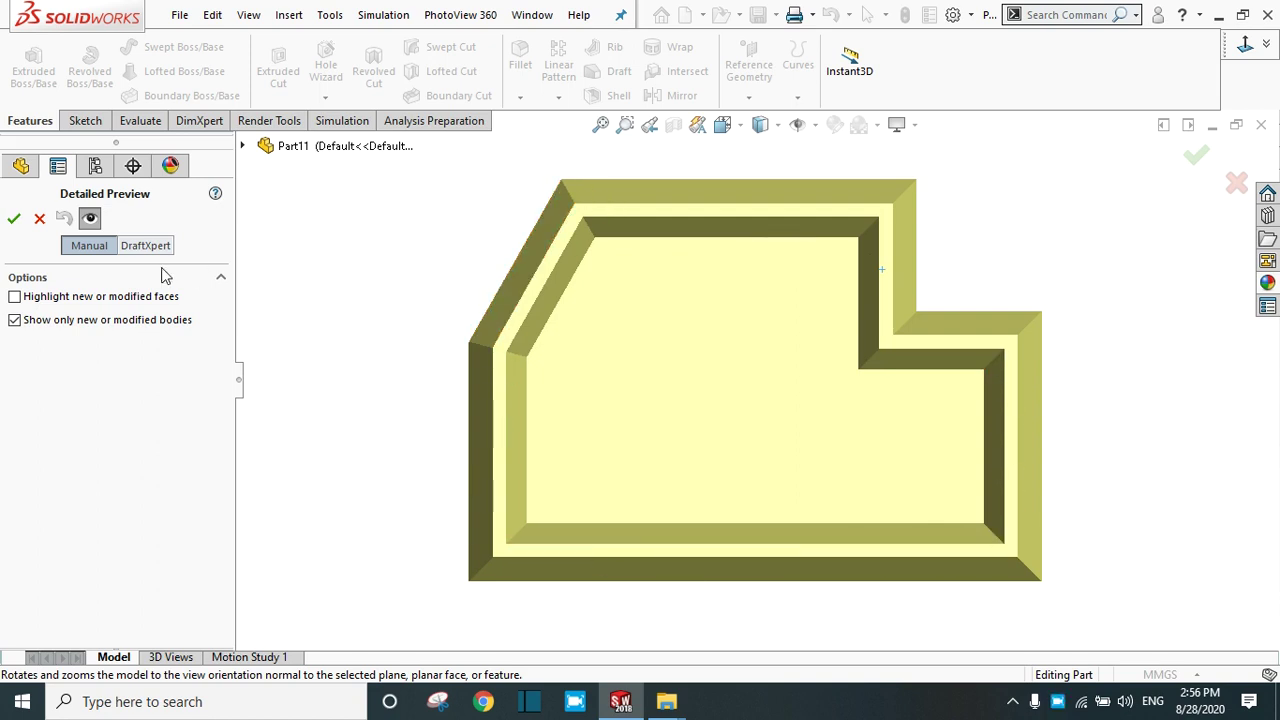
click(89, 219)
click(89, 219)
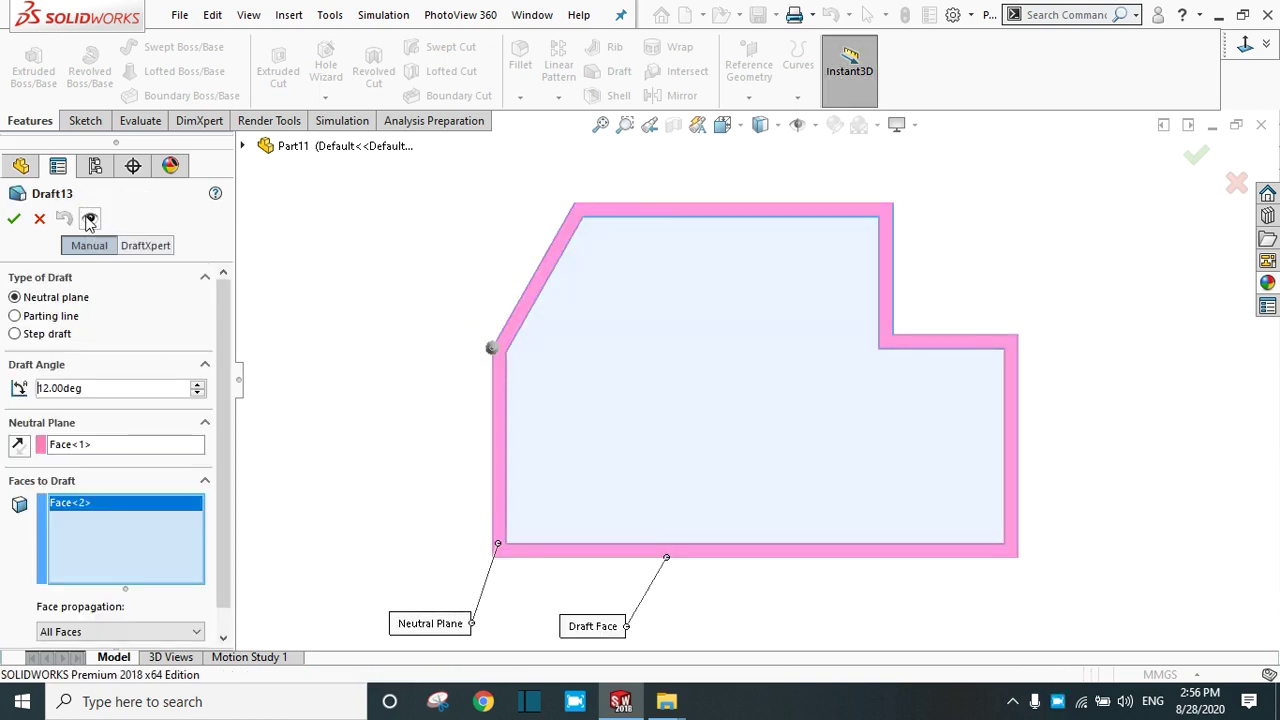
Step: Set face propagation to Inner Faces and replace the draft face with the long inner wall of the pocket
click(137, 631)
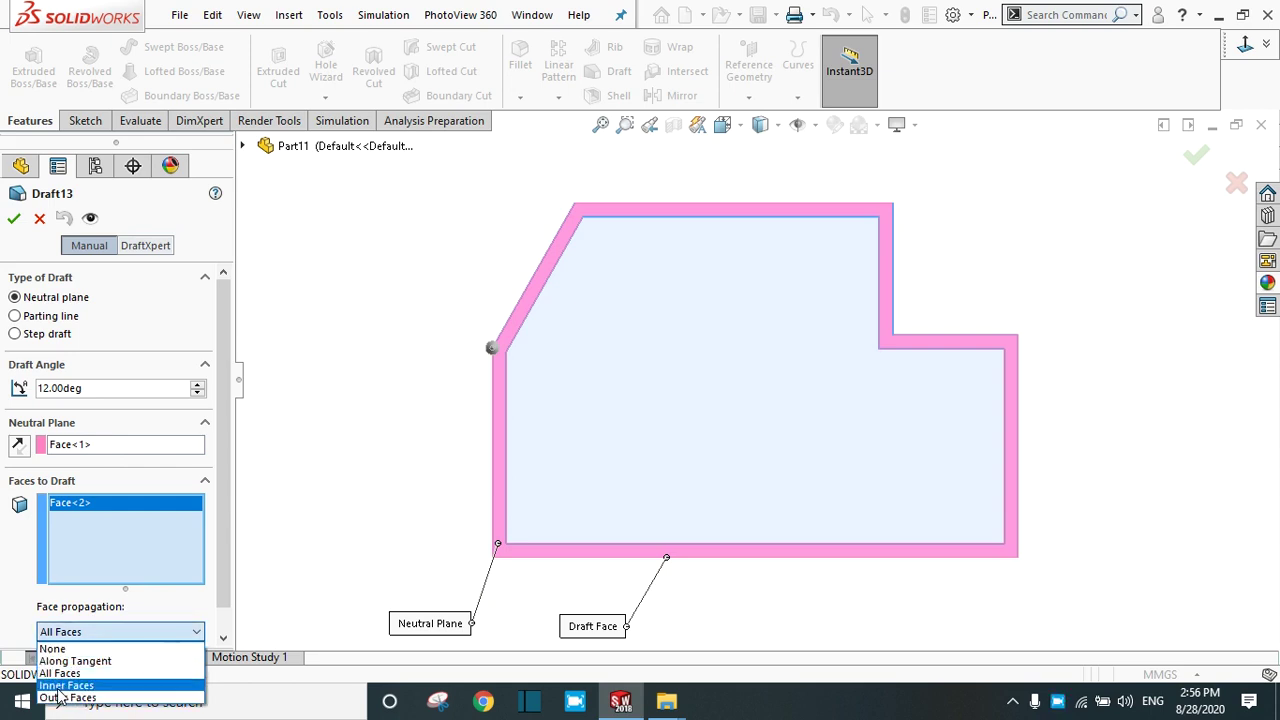
click(58, 686)
middle_drag(363, 471, 371, 346)
right_click(150, 532)
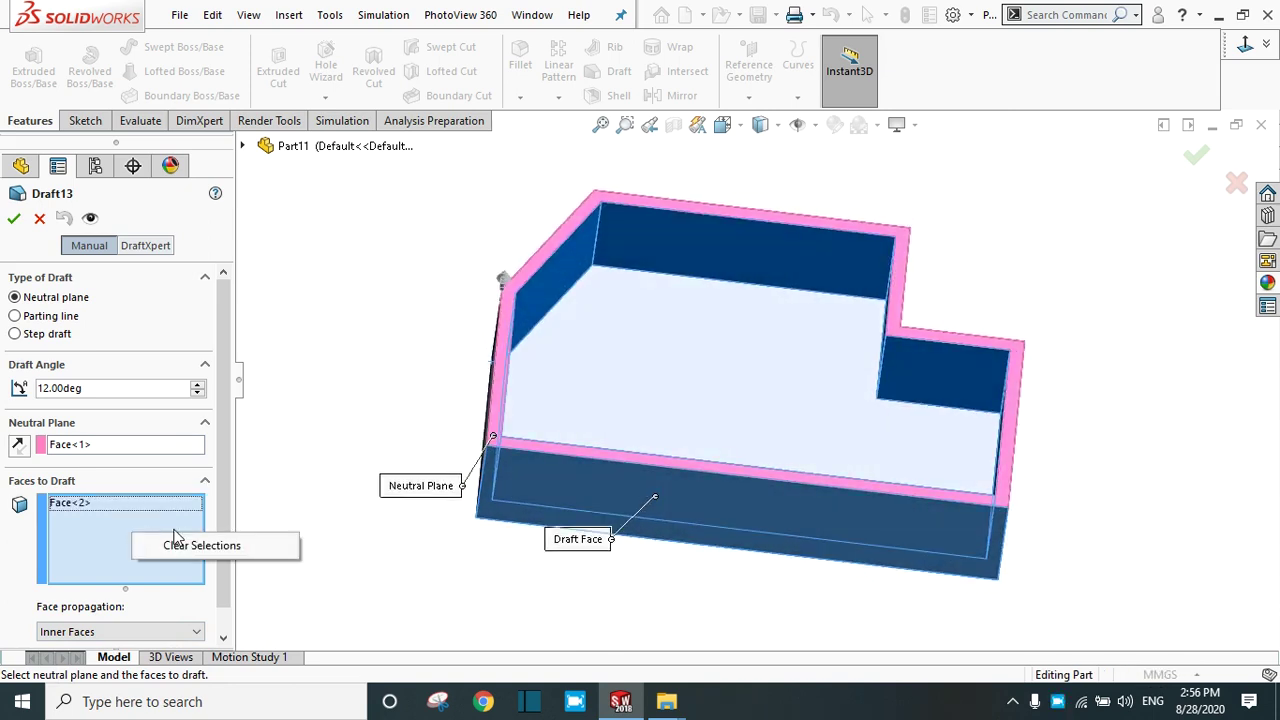
click(190, 544)
click(714, 238)
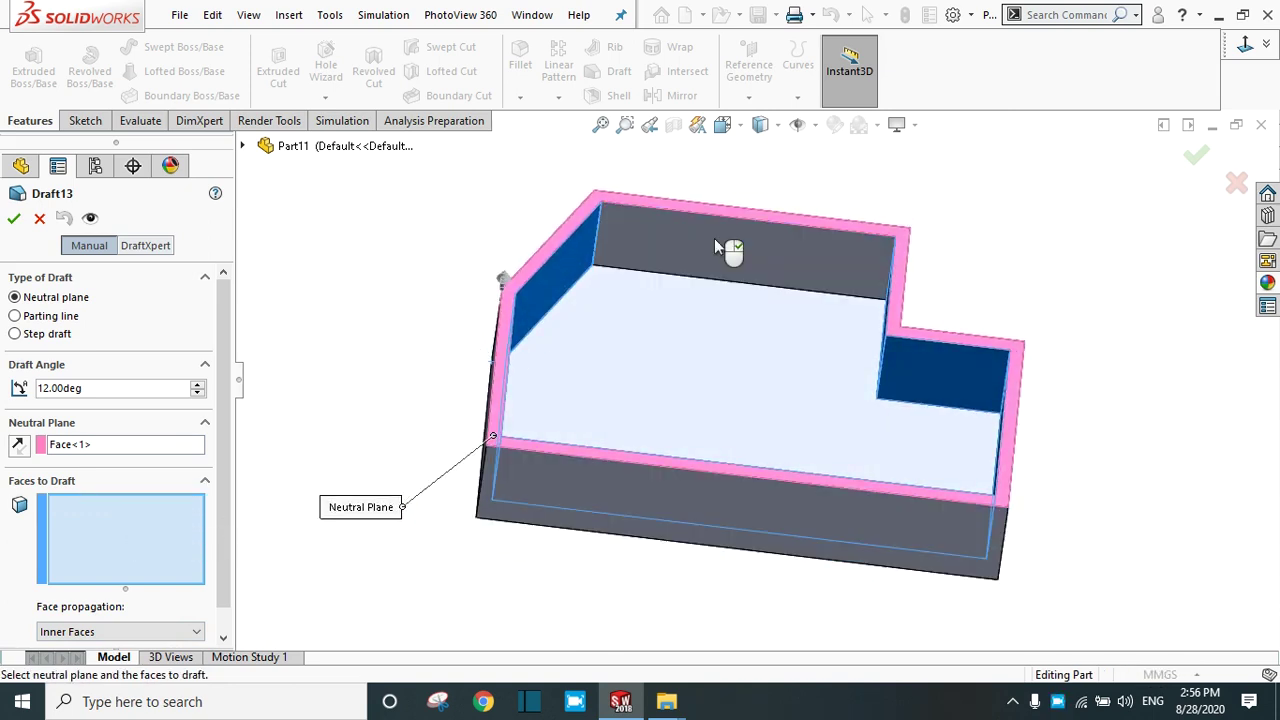
Step: Preview the inner-face draft in detail, viewed normal to the top rim
click(90, 218)
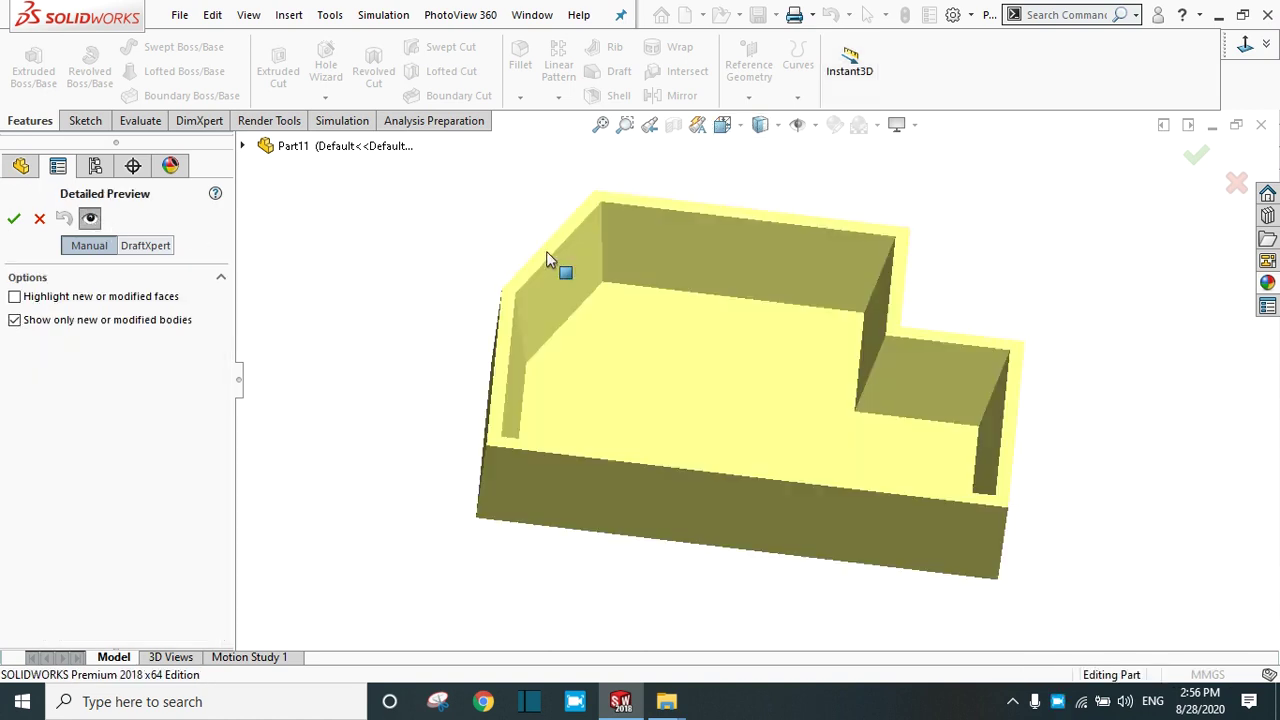
click(546, 251)
click(658, 194)
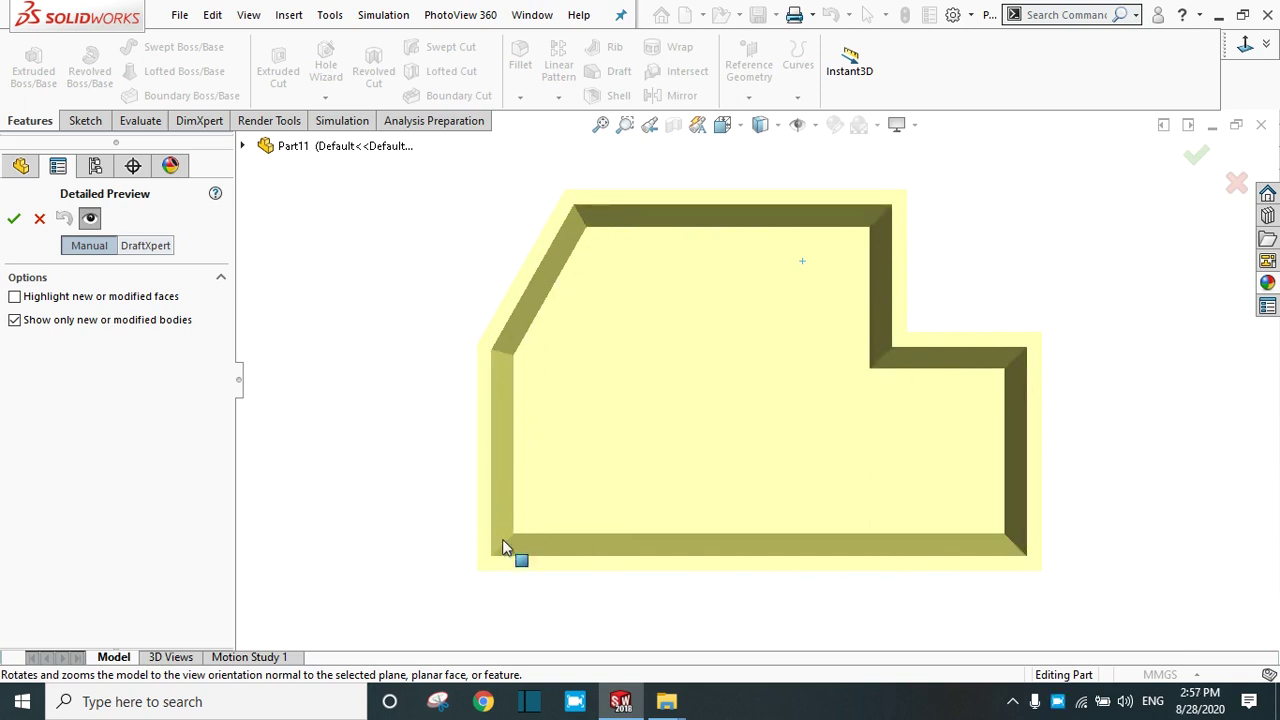
click(90, 219)
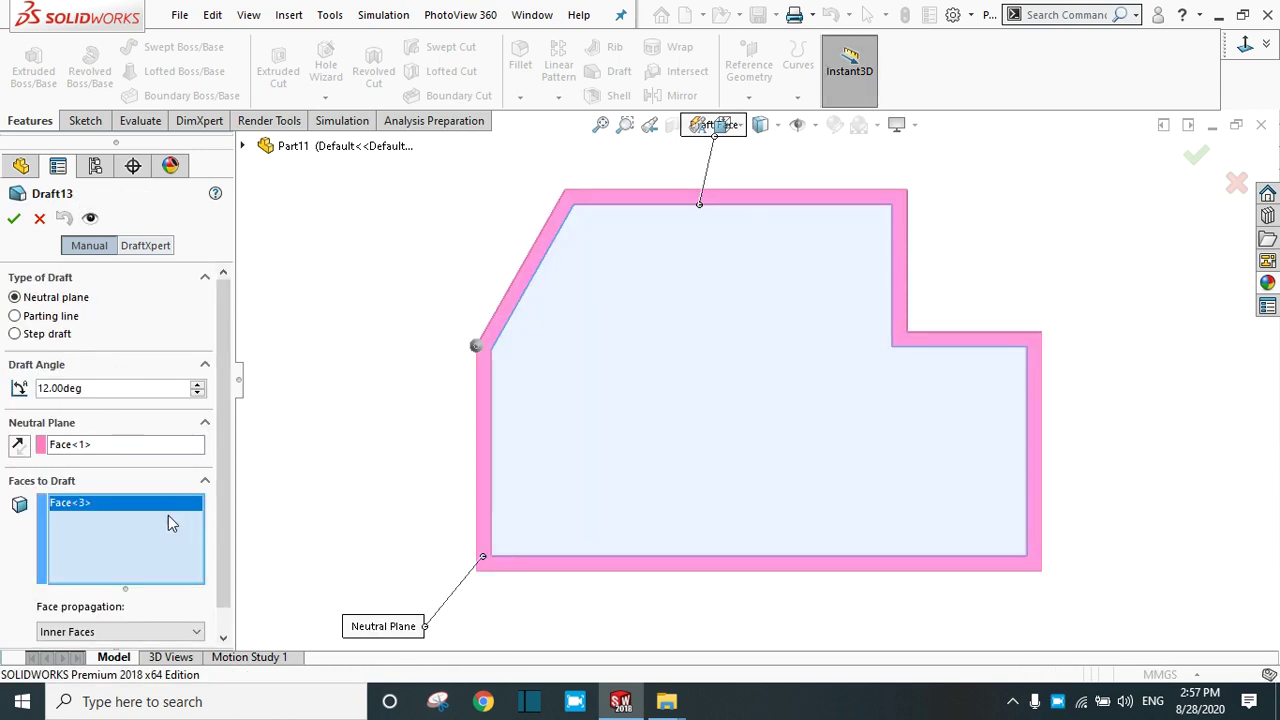
Step: Set face propagation to Outer Faces and replace the draft face with the long outer side wall
click(105, 632)
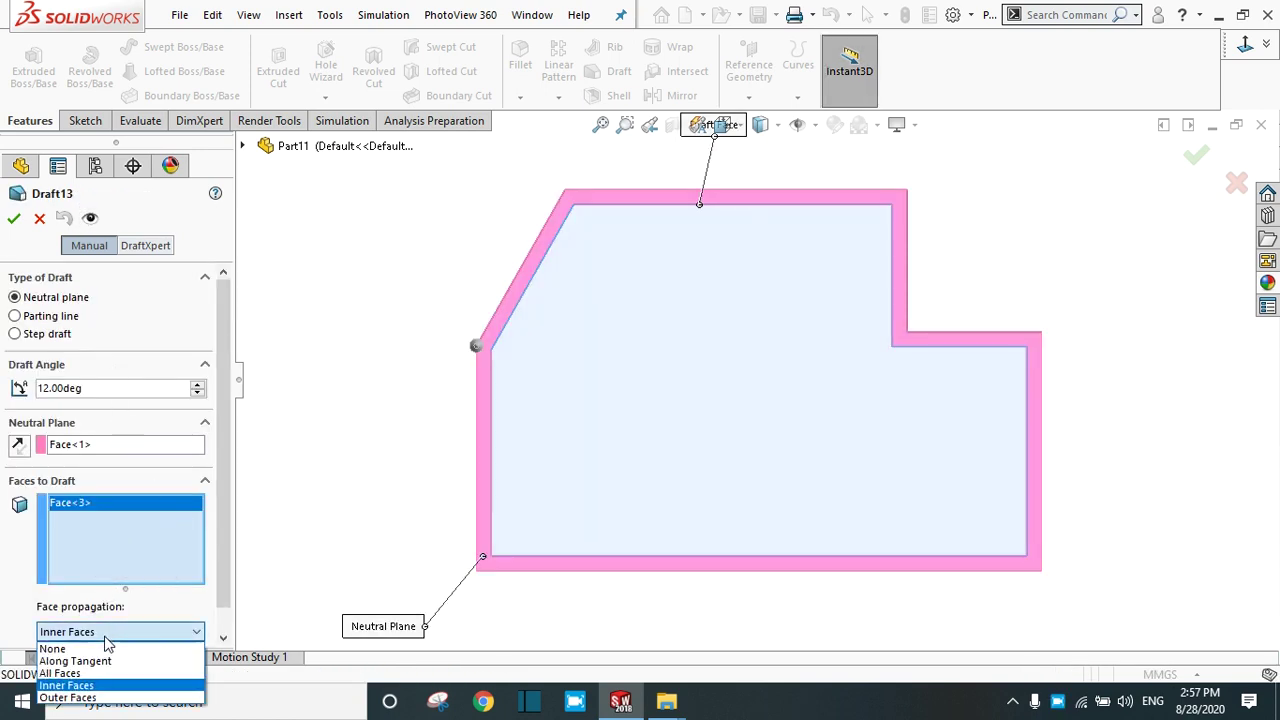
click(68, 697)
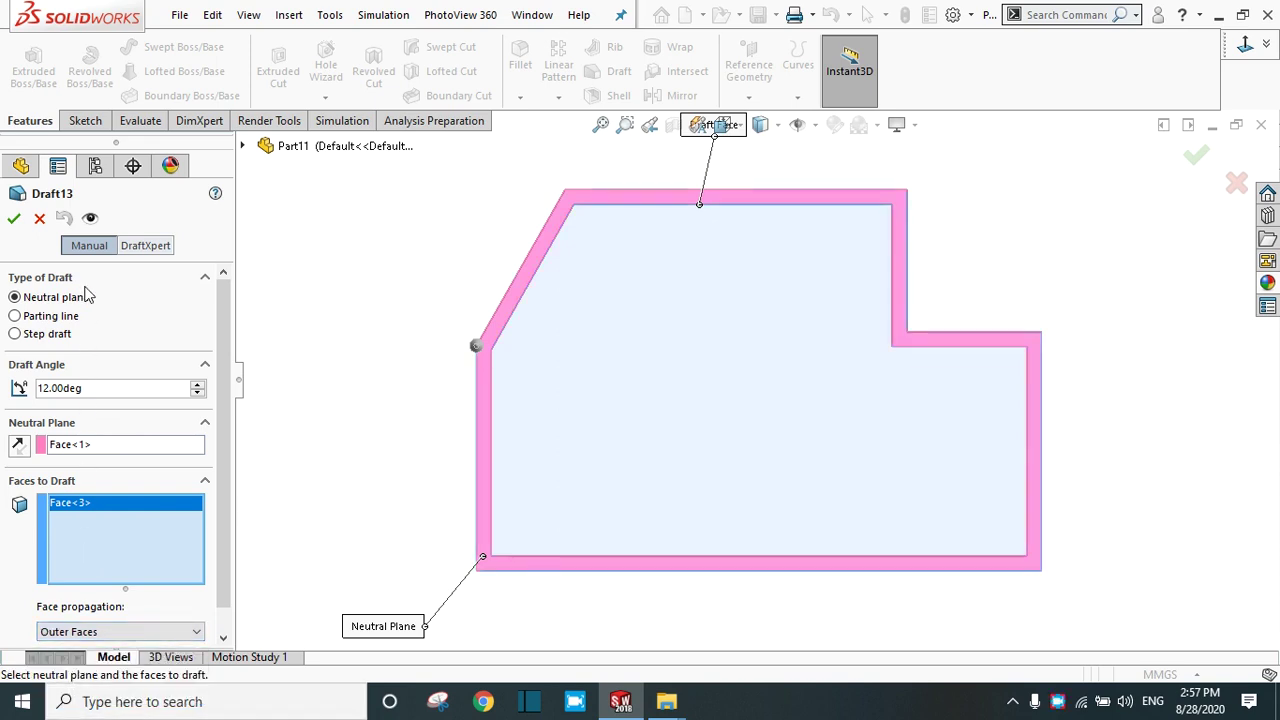
middle_drag(431, 451, 450, 500)
right_click(160, 534)
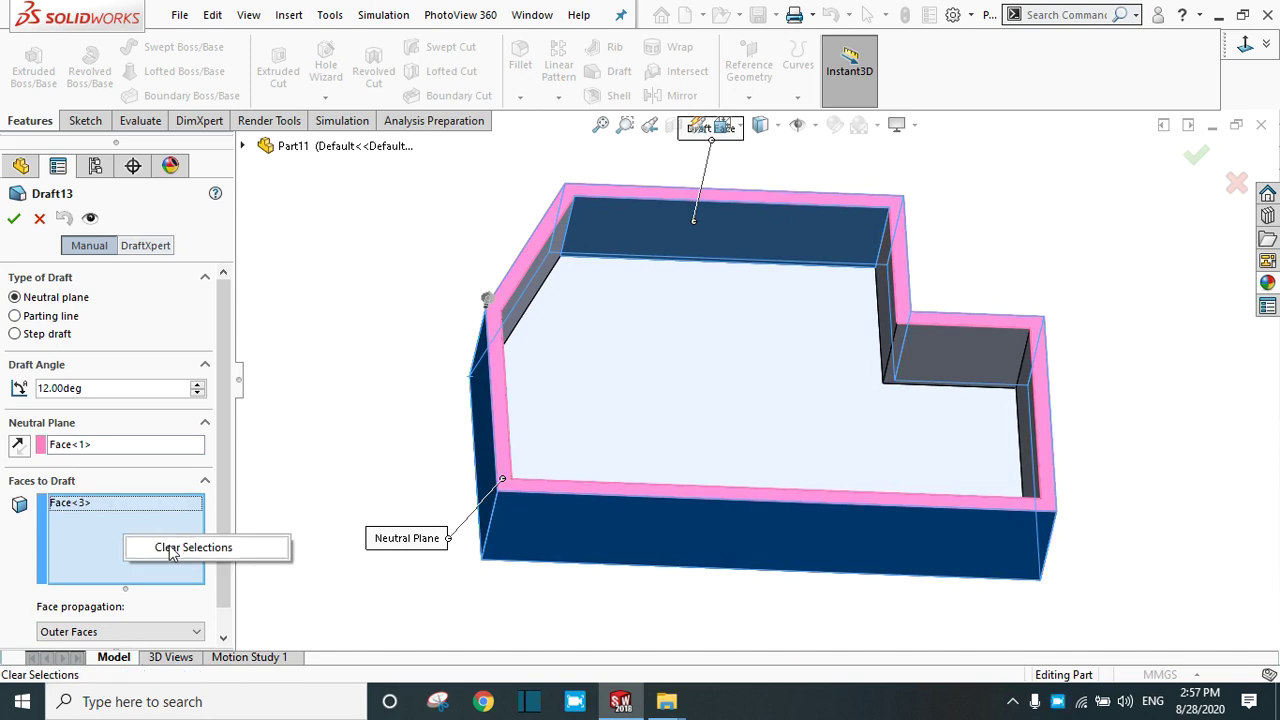
click(178, 549)
click(596, 528)
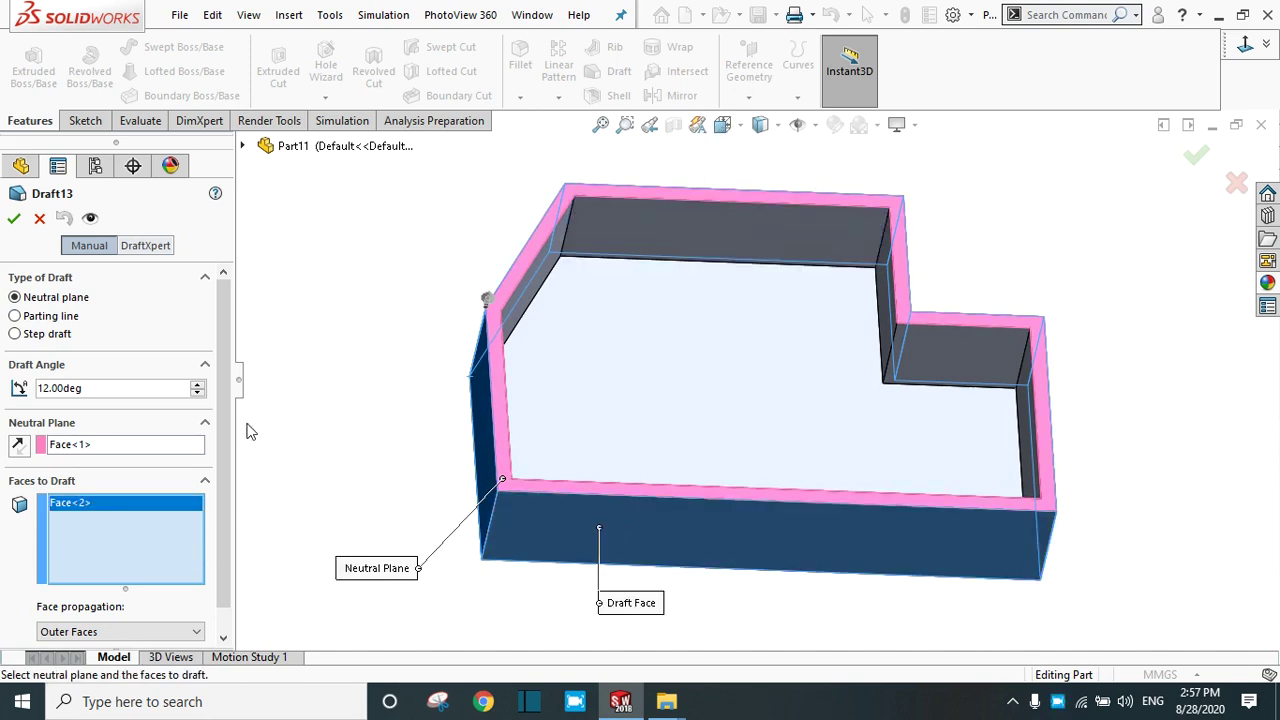
Step: Preview the outer-face draft in detail, viewed normal to the top rim
click(90, 218)
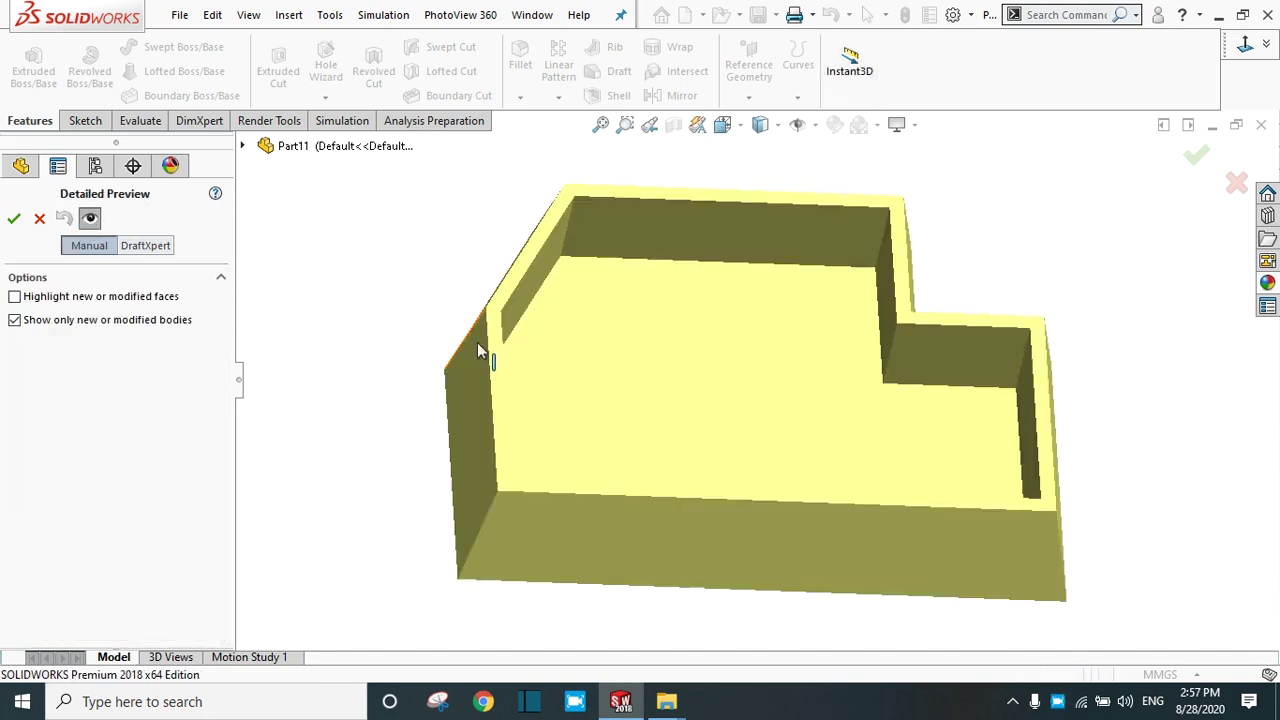
click(533, 253)
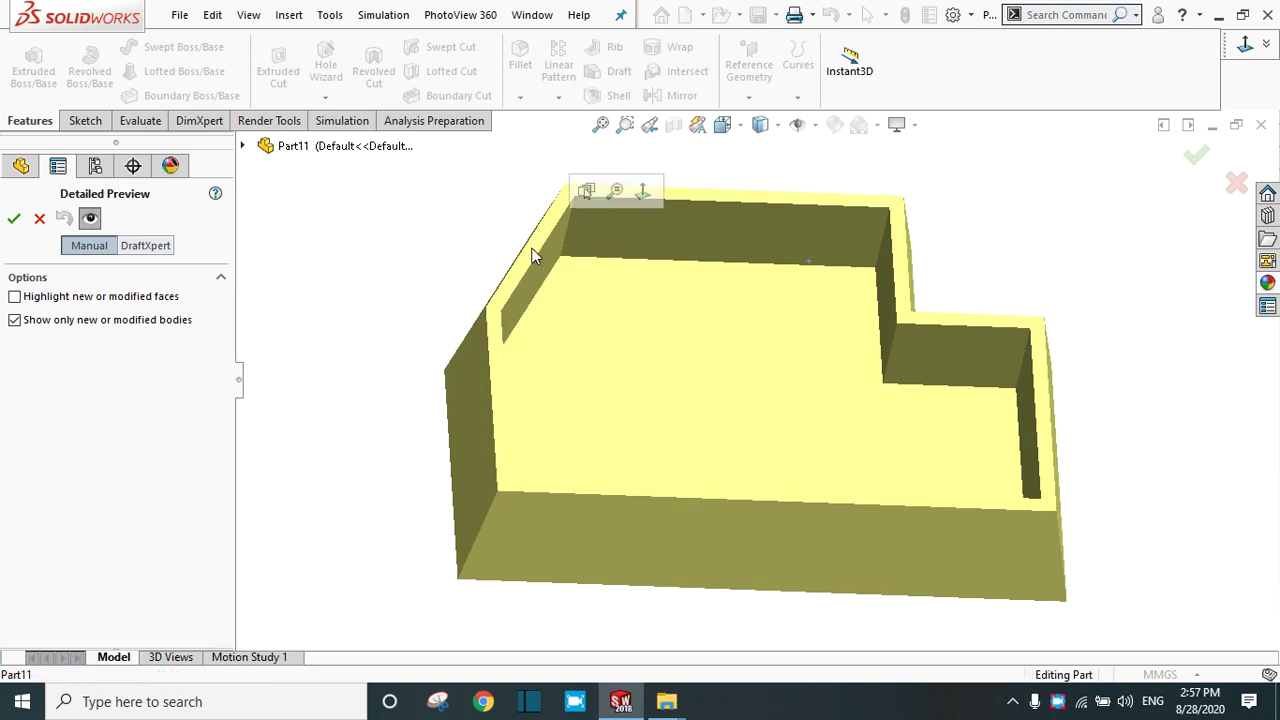
click(641, 191)
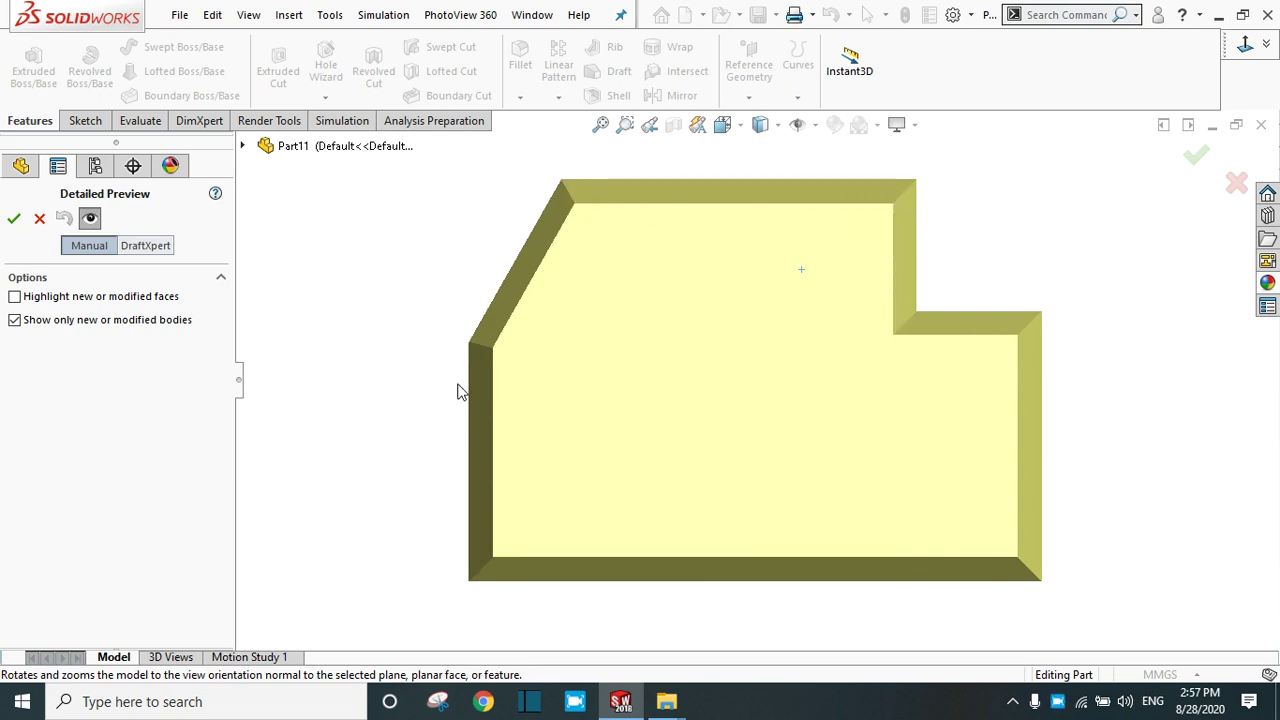
click(90, 218)
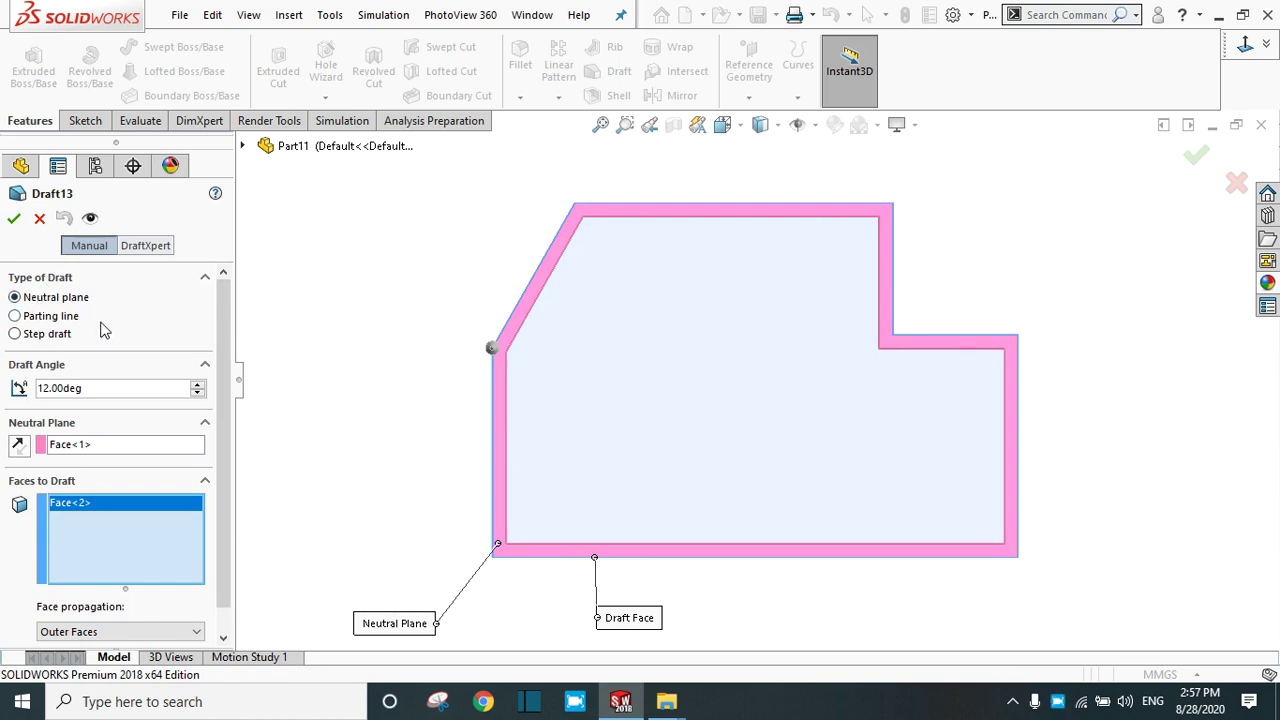
Step: Apply the outer-face draft to the tray and undo it
click(14, 218)
middle_drag(397, 387, 360, 300)
click(62, 445)
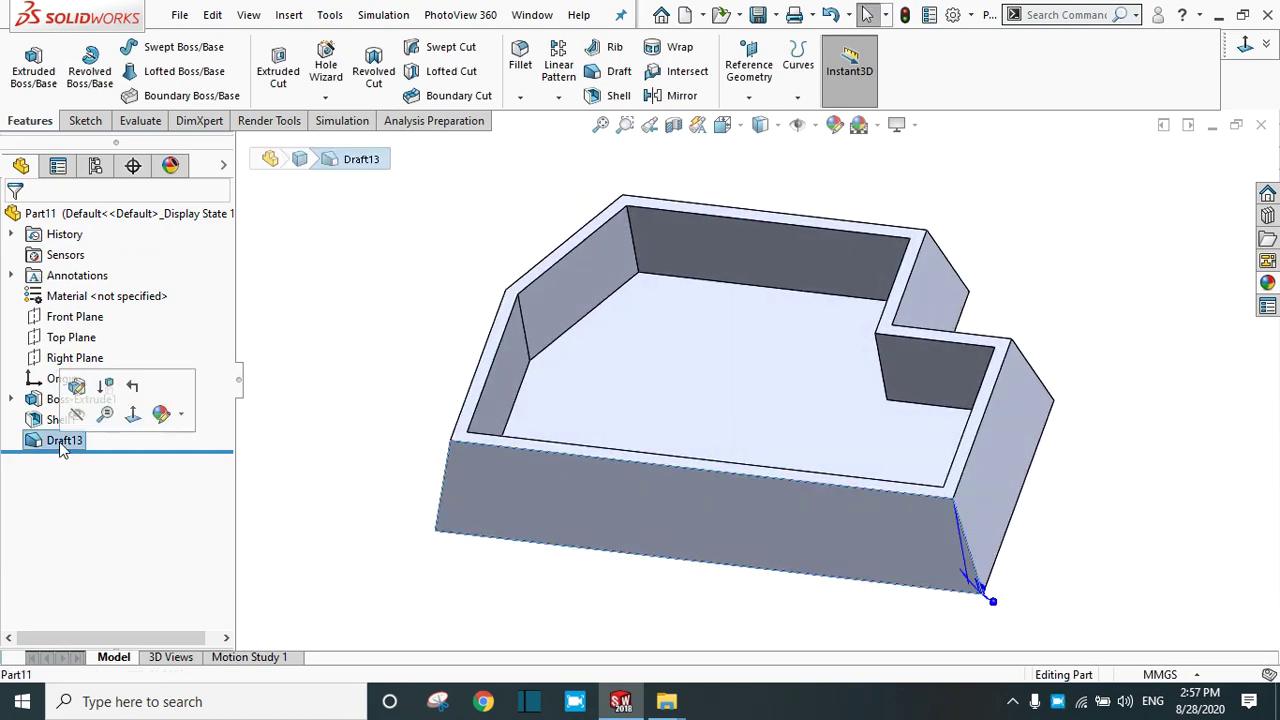
key(ctrl+z)
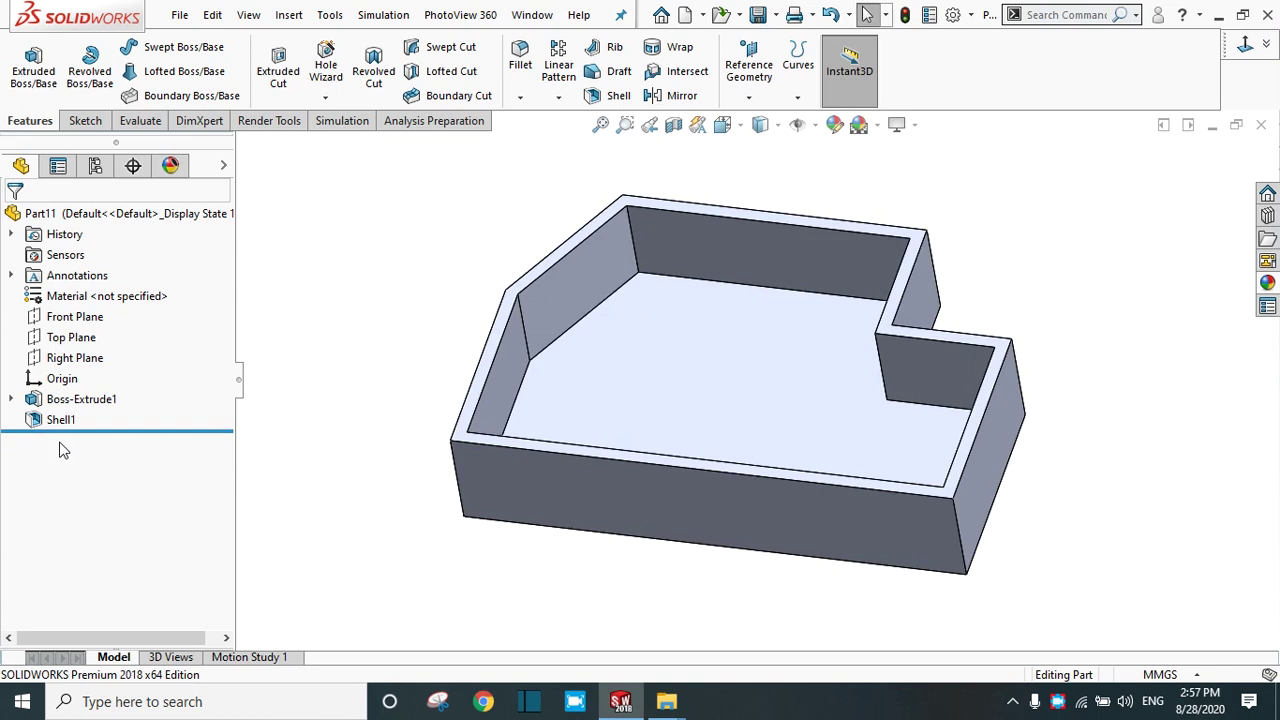
click(617, 78)
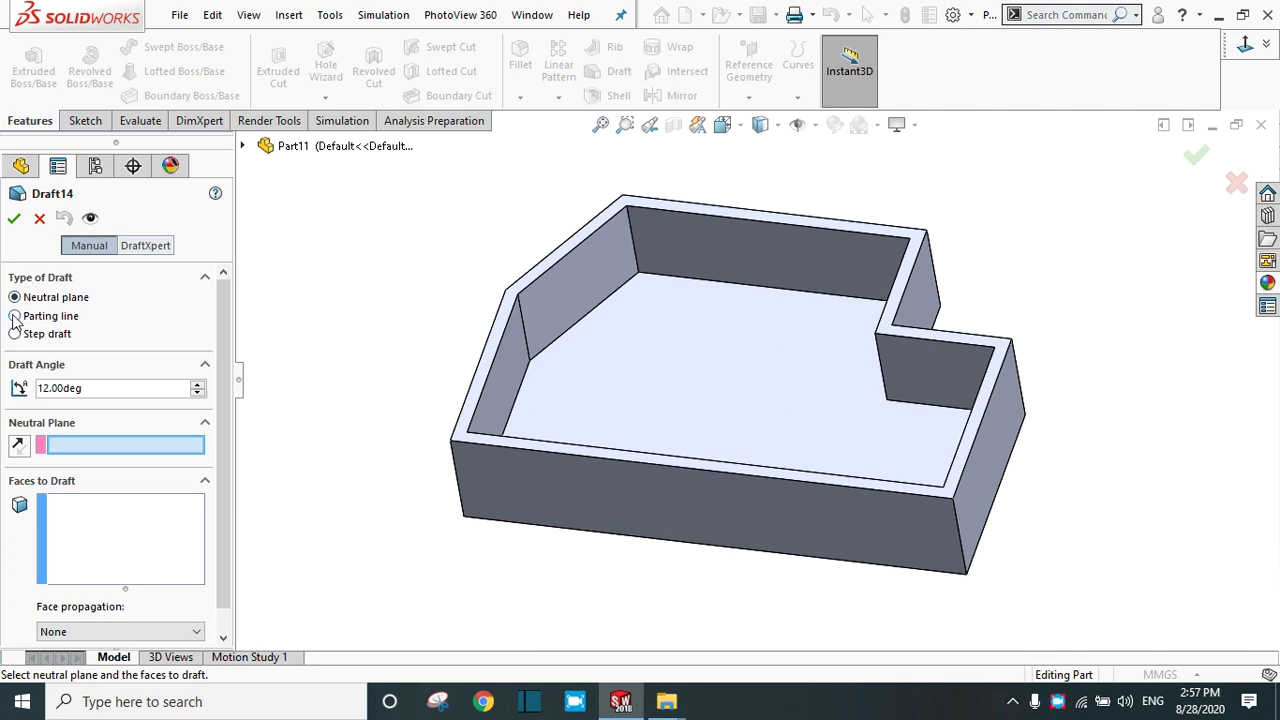
click(39, 220)
Step: Sketch a horizontal line across the long outer side wall, joining the midpoints of its two vertical edges
middle_drag(314, 551, 424, 476)
click(529, 450)
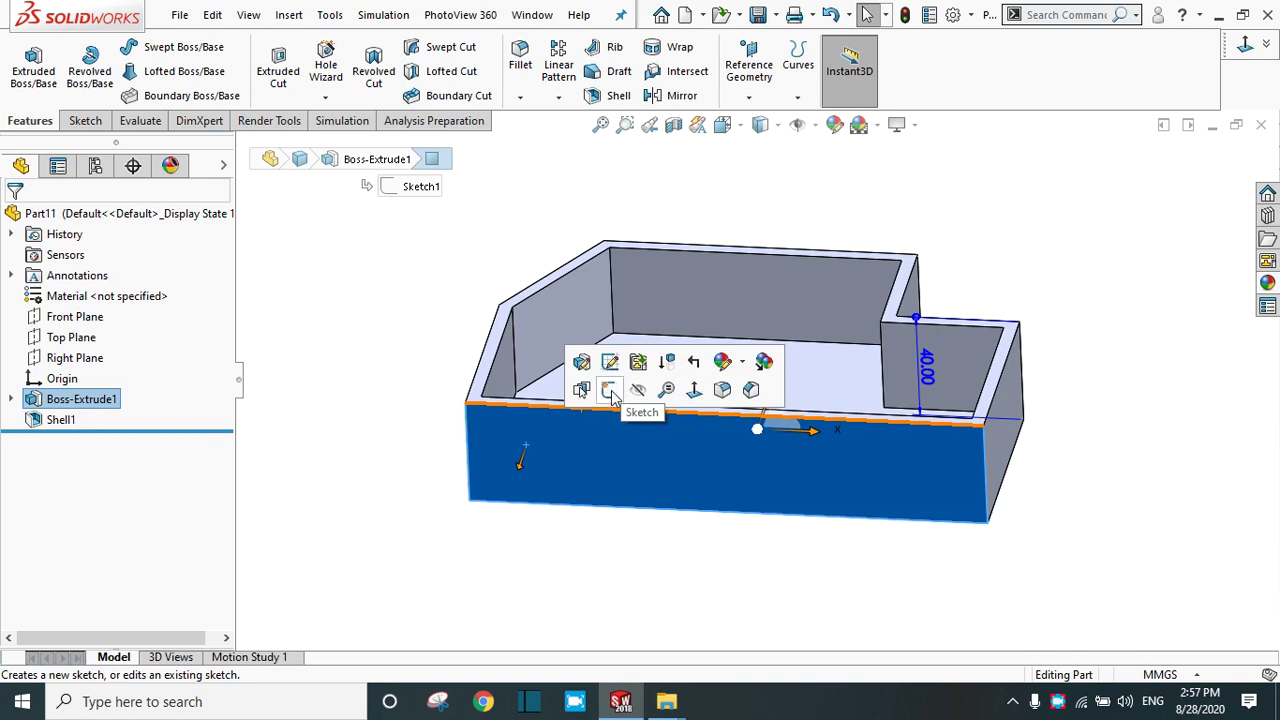
click(623, 393)
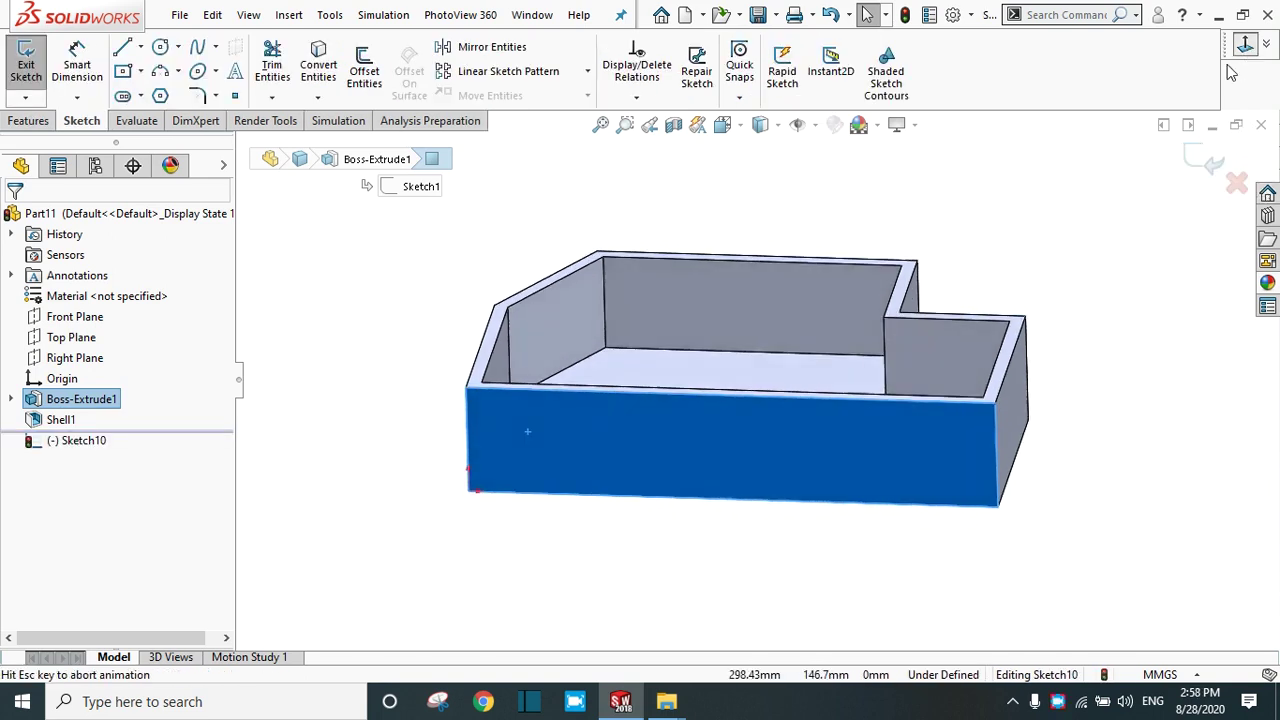
click(122, 47)
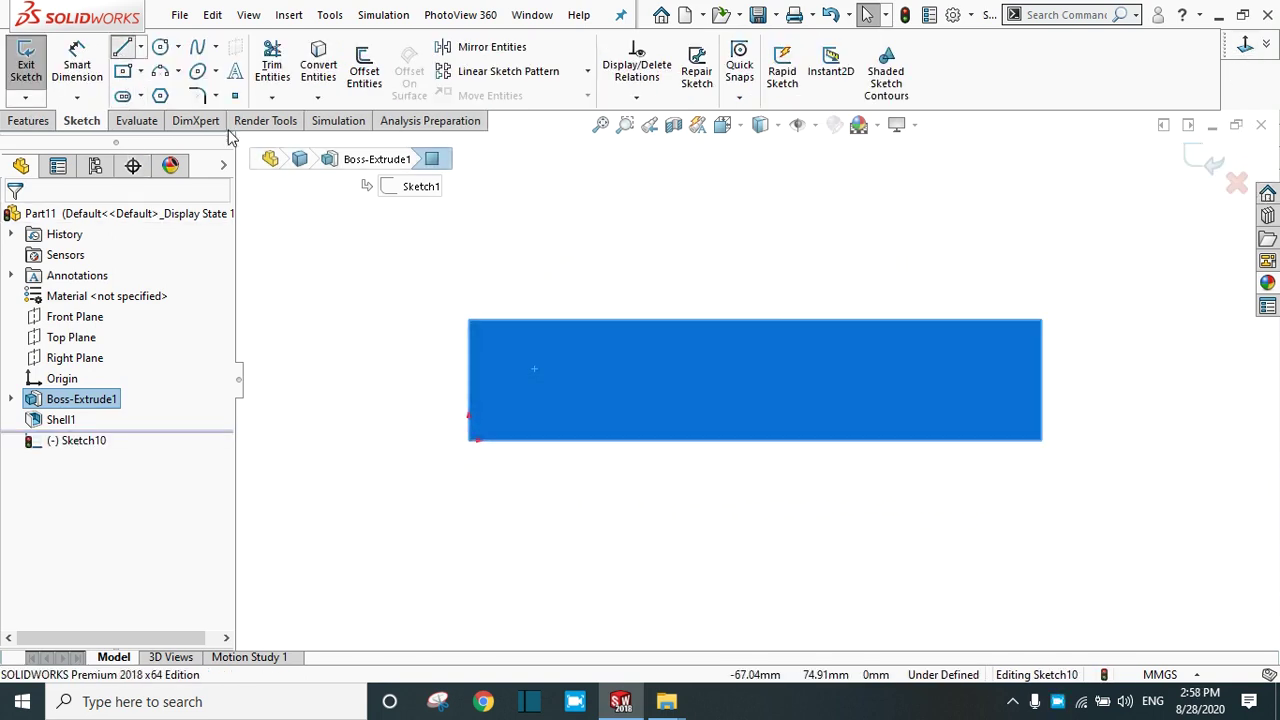
click(469, 380)
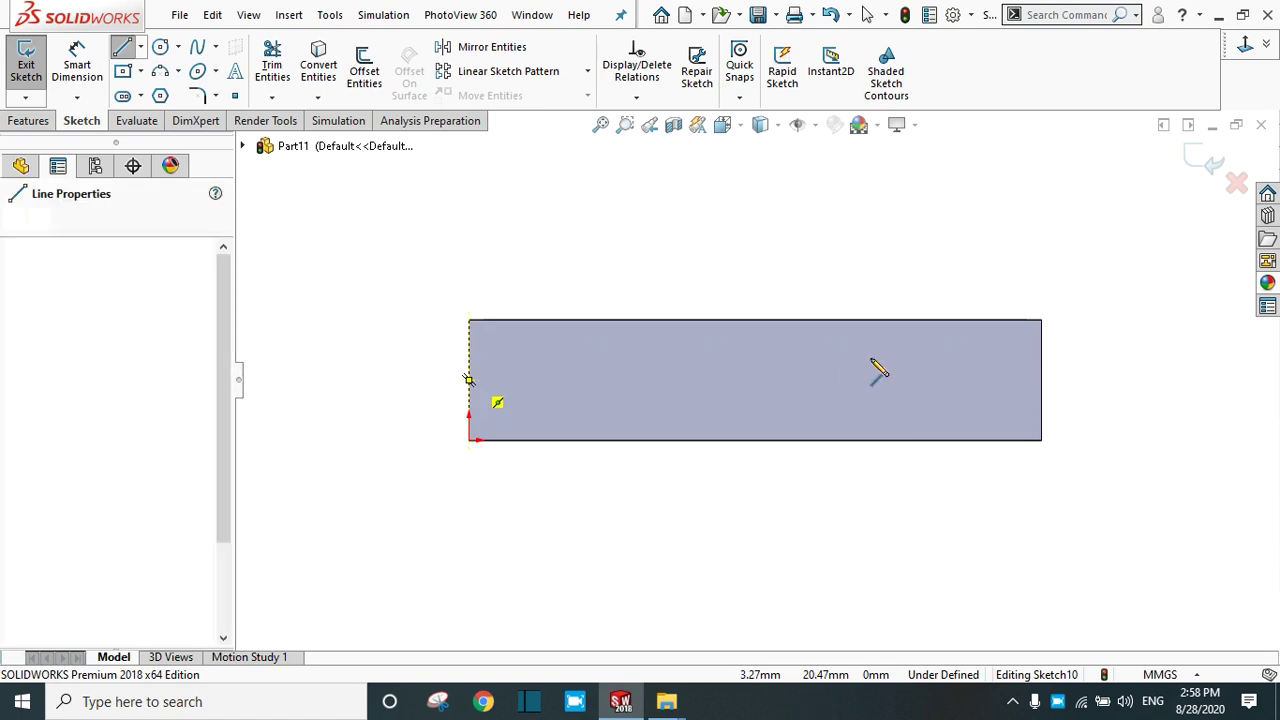
click(1041, 380)
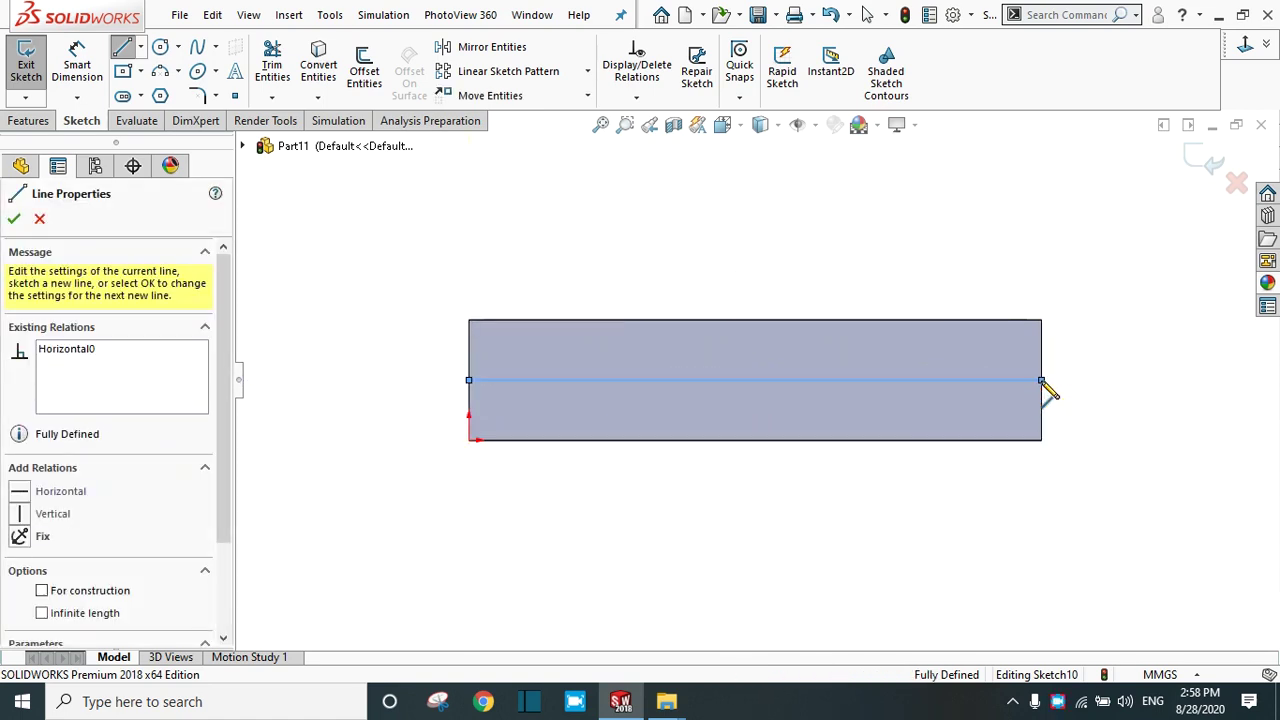
right_click(1041, 381)
click(1030, 395)
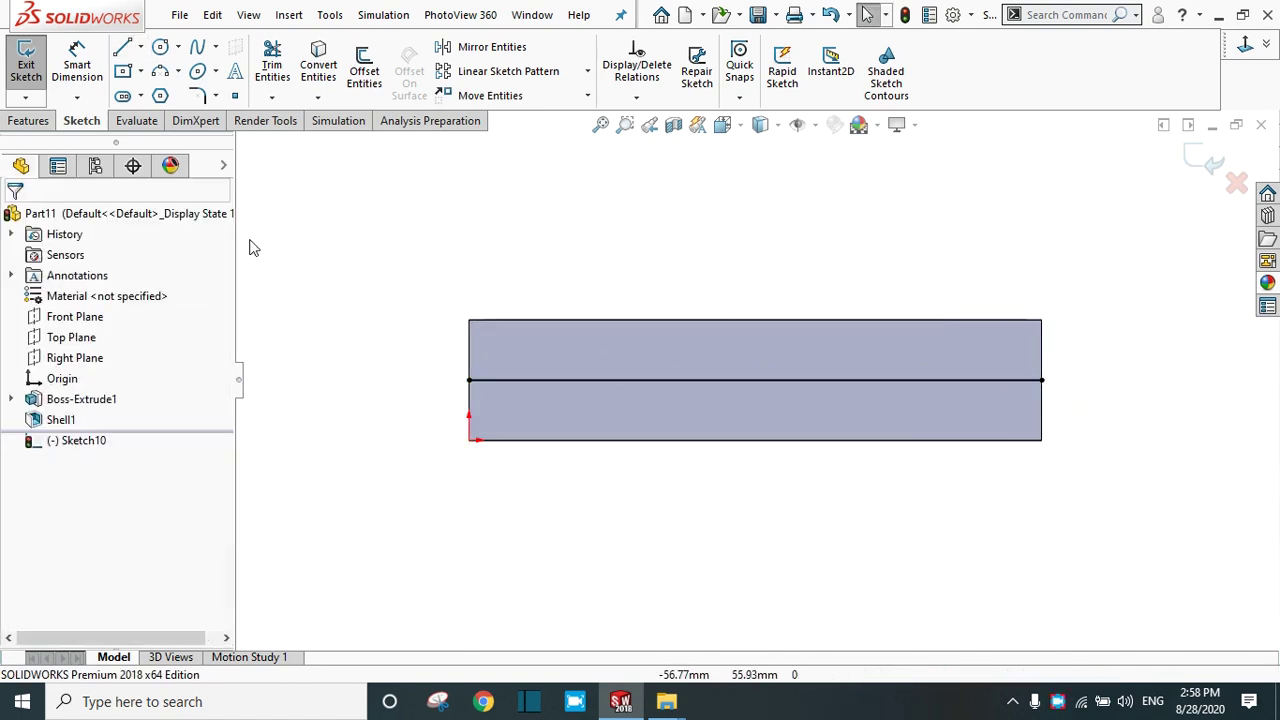
Step: Split the long outer side wall with a projection split line based on the sketched line
click(30, 121)
click(797, 97)
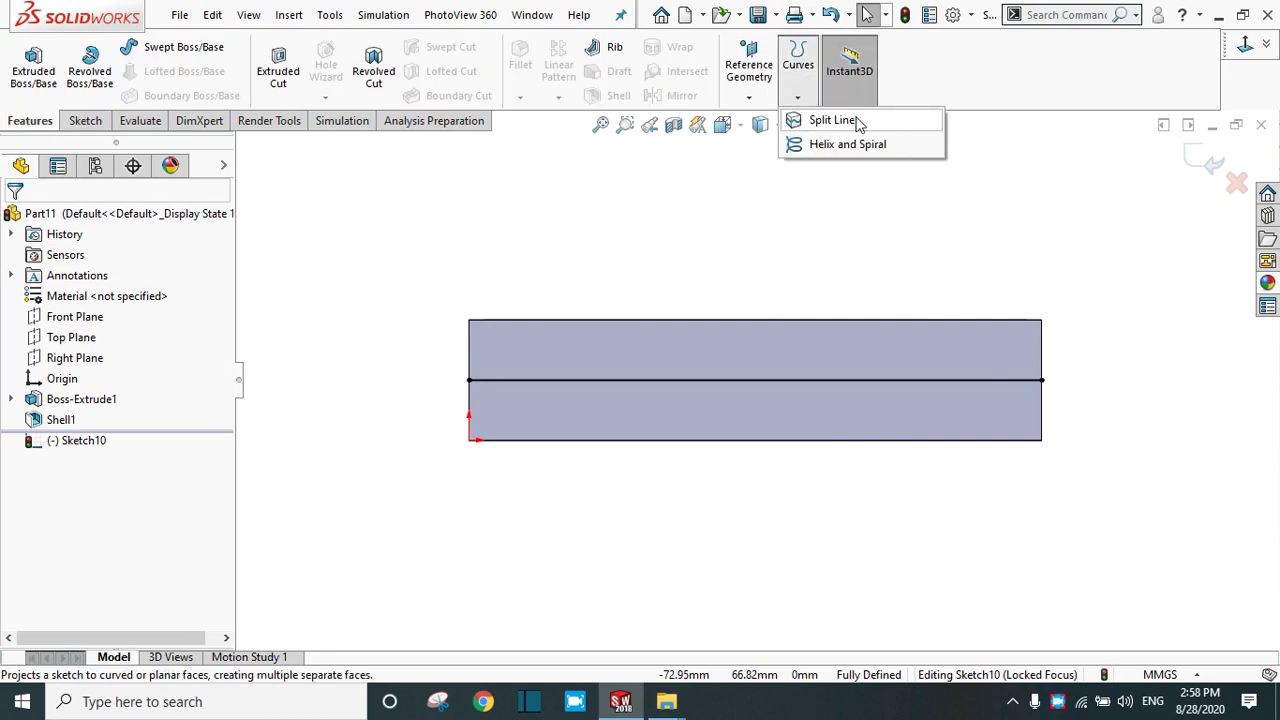
click(833, 120)
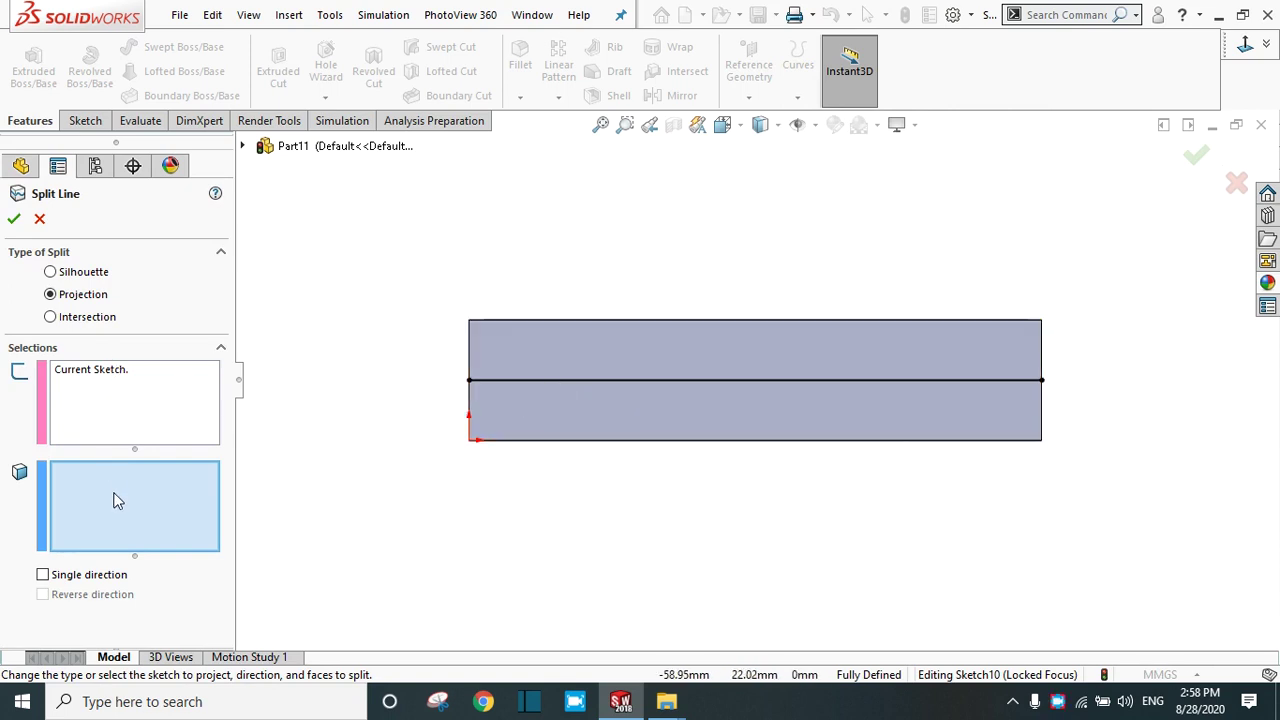
click(584, 354)
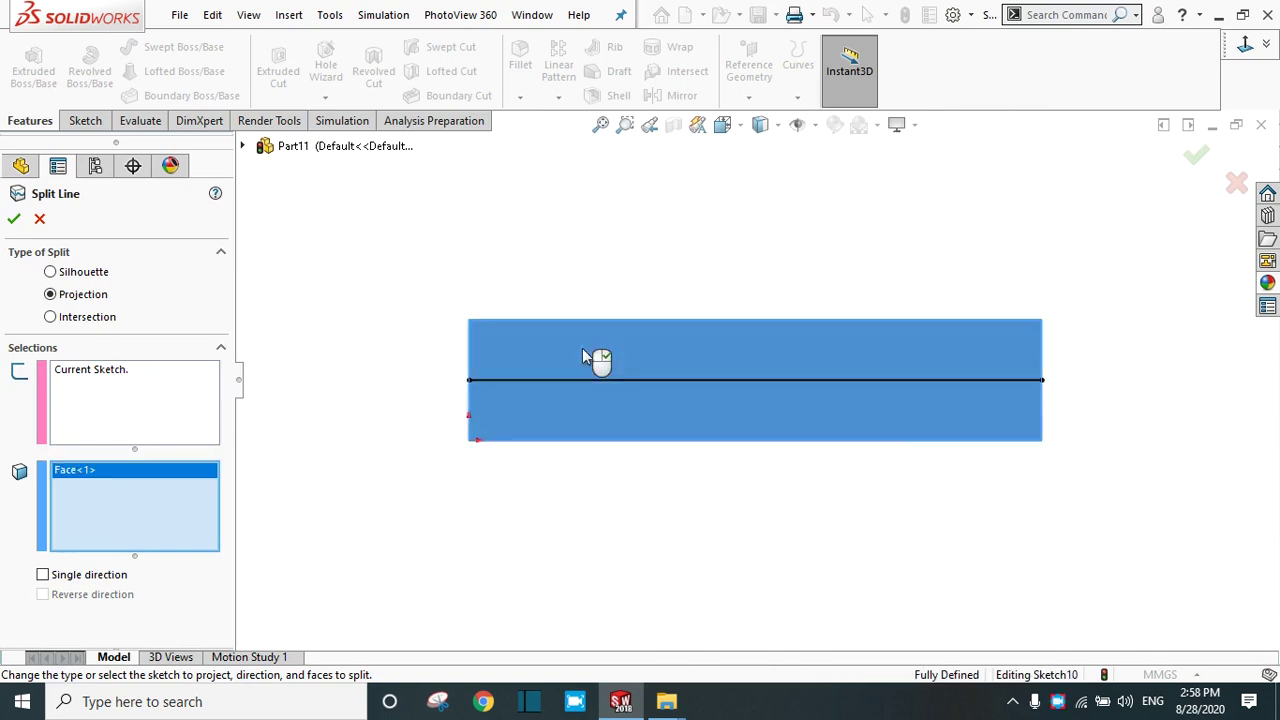
click(14, 218)
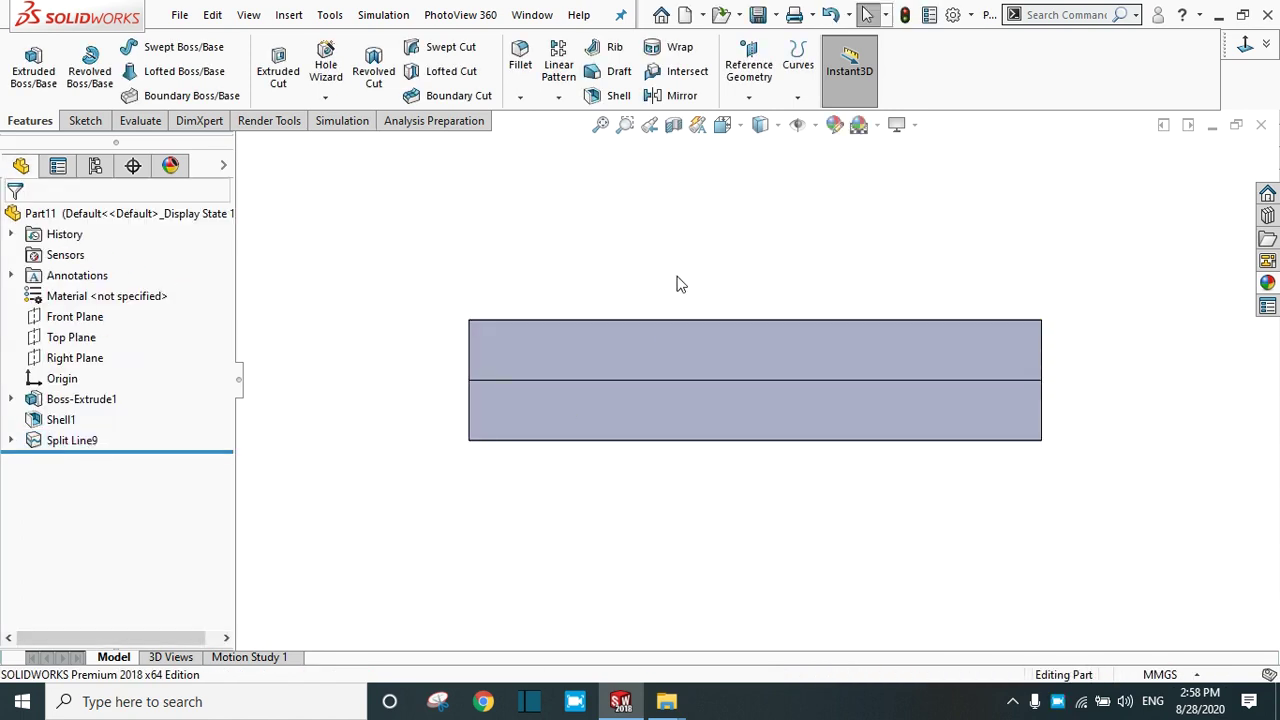
middle_drag(660, 277, 560, 216)
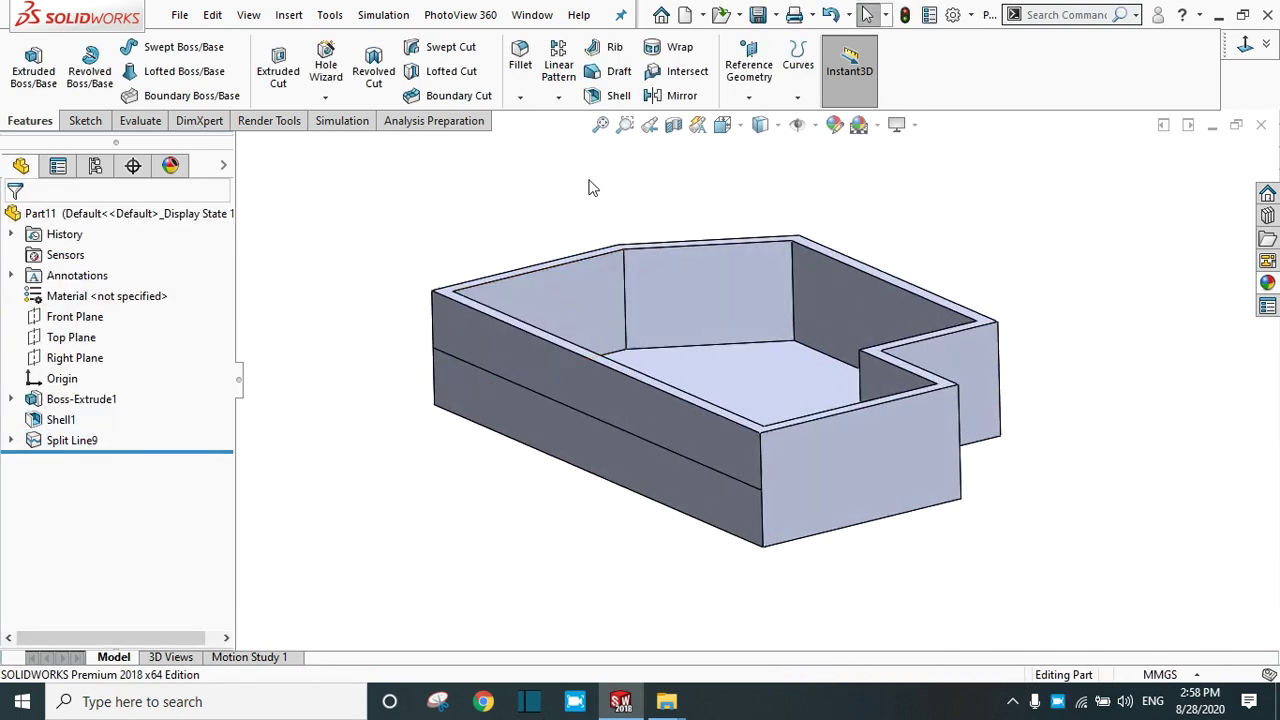
Step: Set up a parting line draft with a 10 degree angle and the top rim face as direction of pull
click(617, 76)
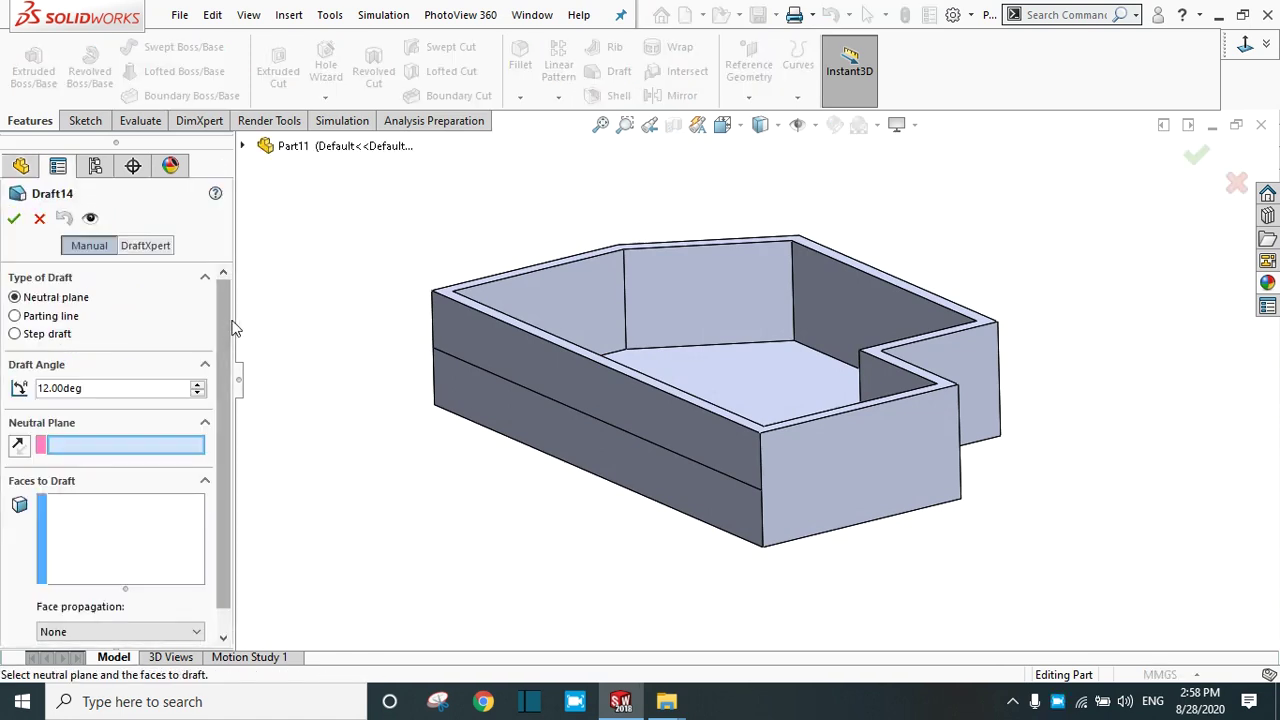
click(15, 316)
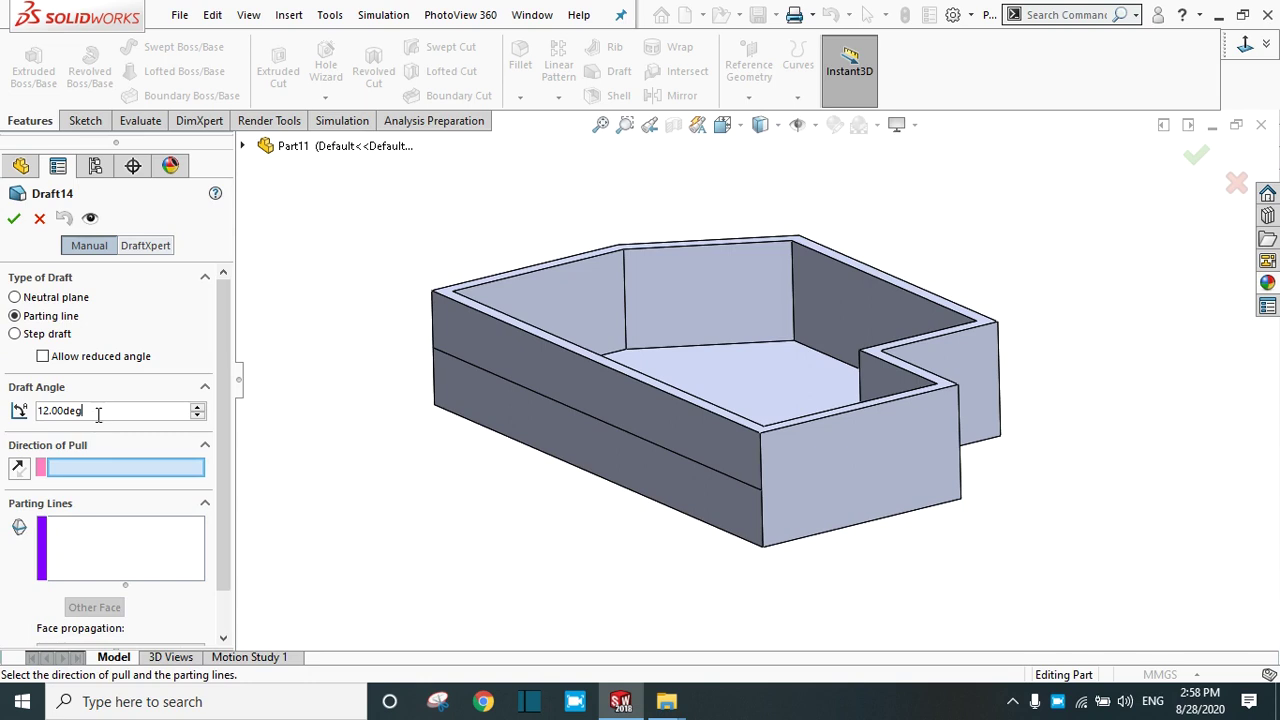
drag(87, 412, 14, 411)
text(10)
key(Return)
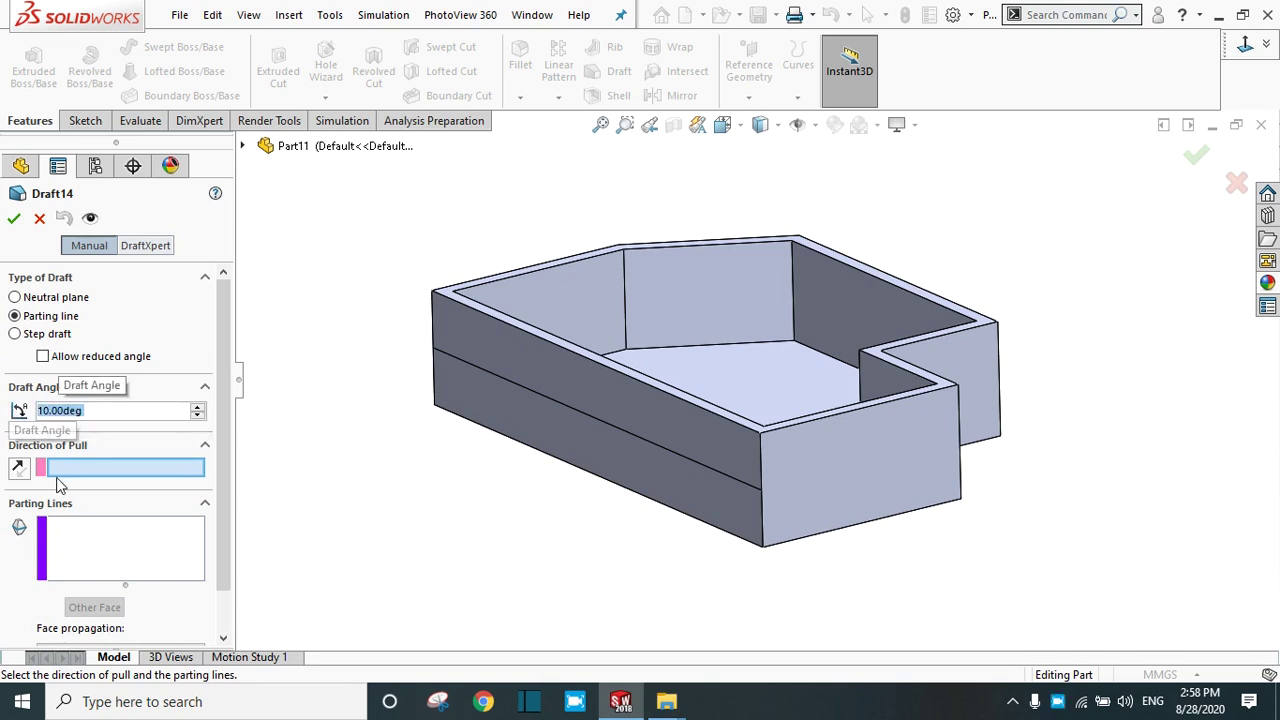
click(80, 467)
click(459, 301)
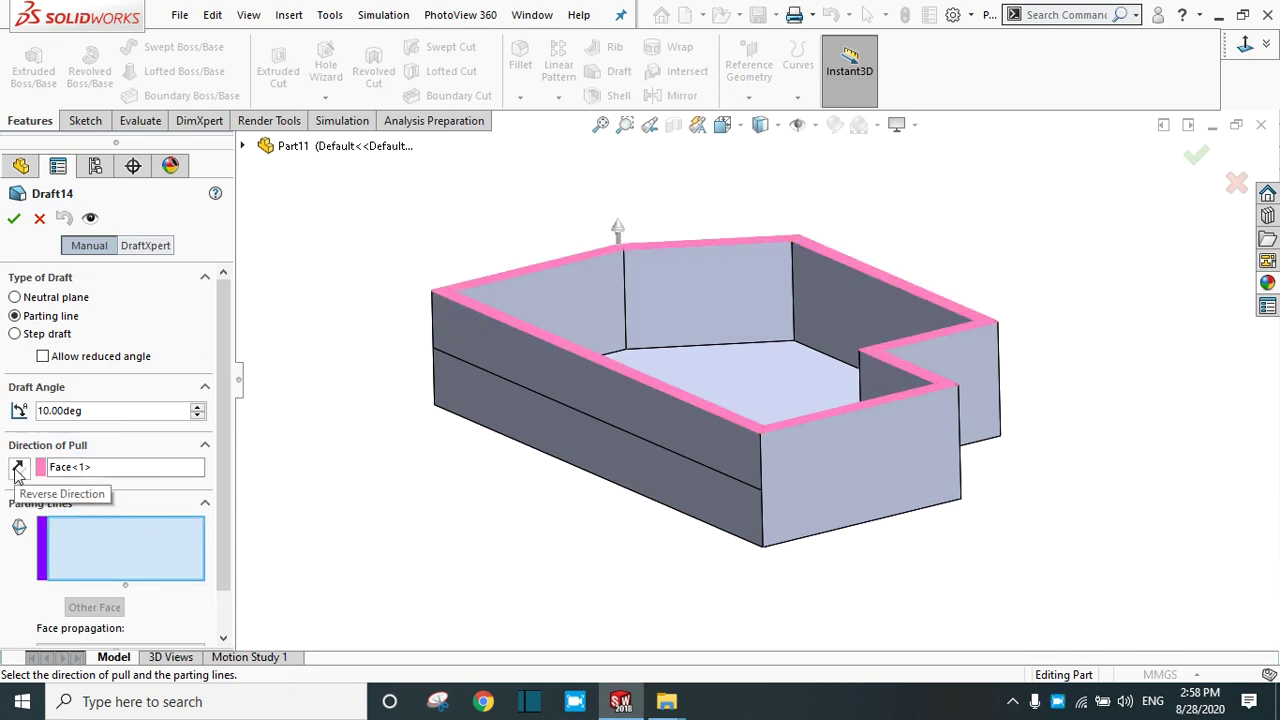
Step: Choose the split edge on the long outer wall as the parting line and reverse the direction of pull
drag(227, 417, 212, 470)
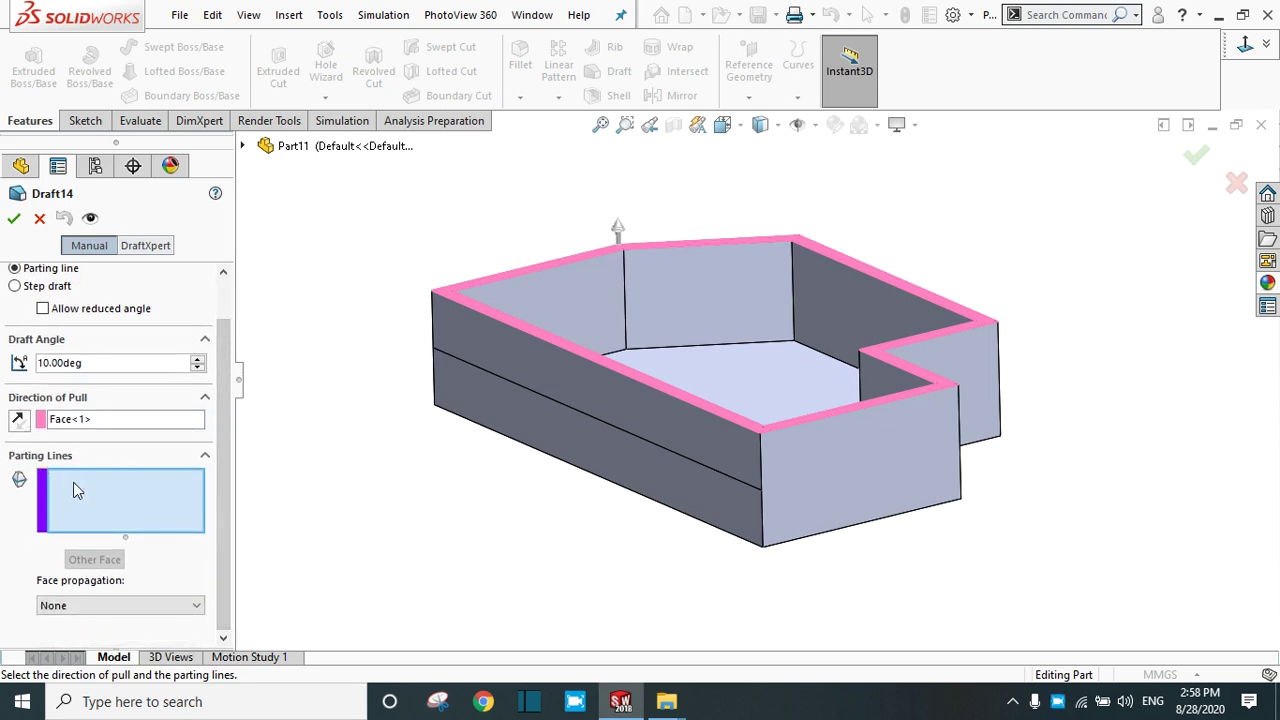
click(513, 385)
middle_drag(460, 526, 563, 551)
middle_drag(800, 475, 713, 442)
click(20, 424)
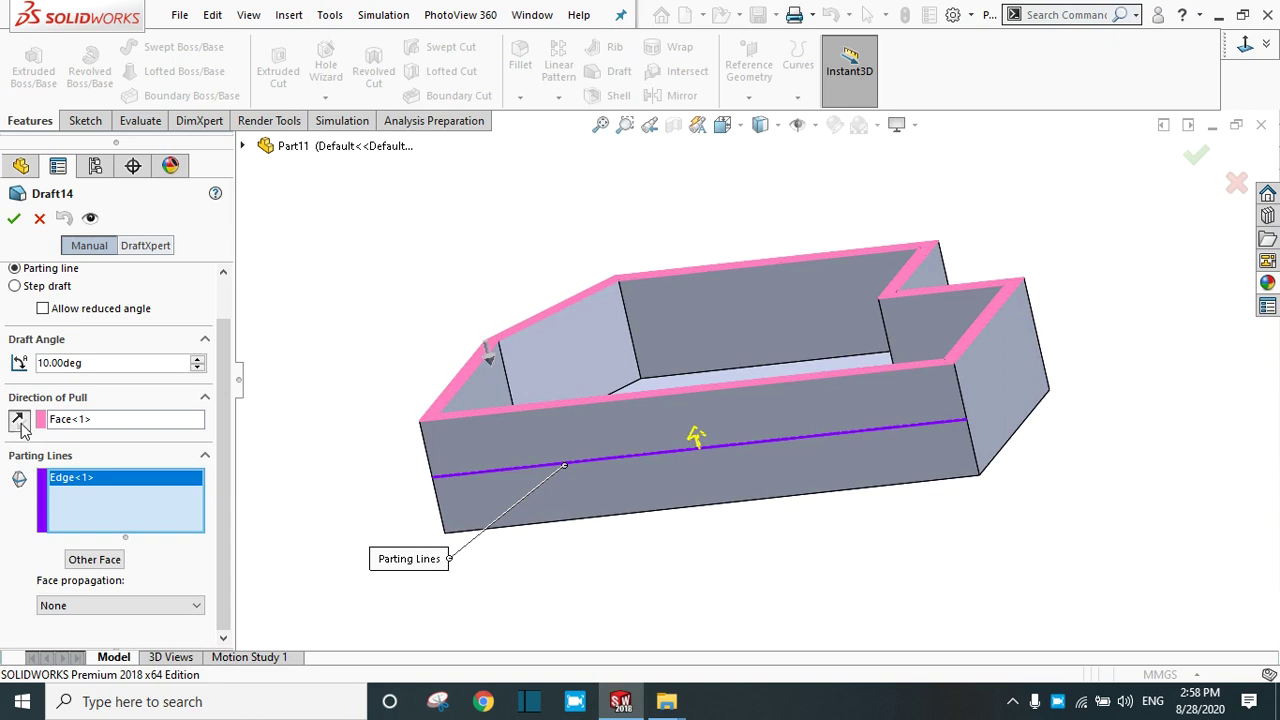
click(20, 424)
click(20, 424)
Step: Preview the parting line draft in detail with the pull pointing down and with it pointing up
click(88, 220)
middle_drag(320, 494, 511, 453)
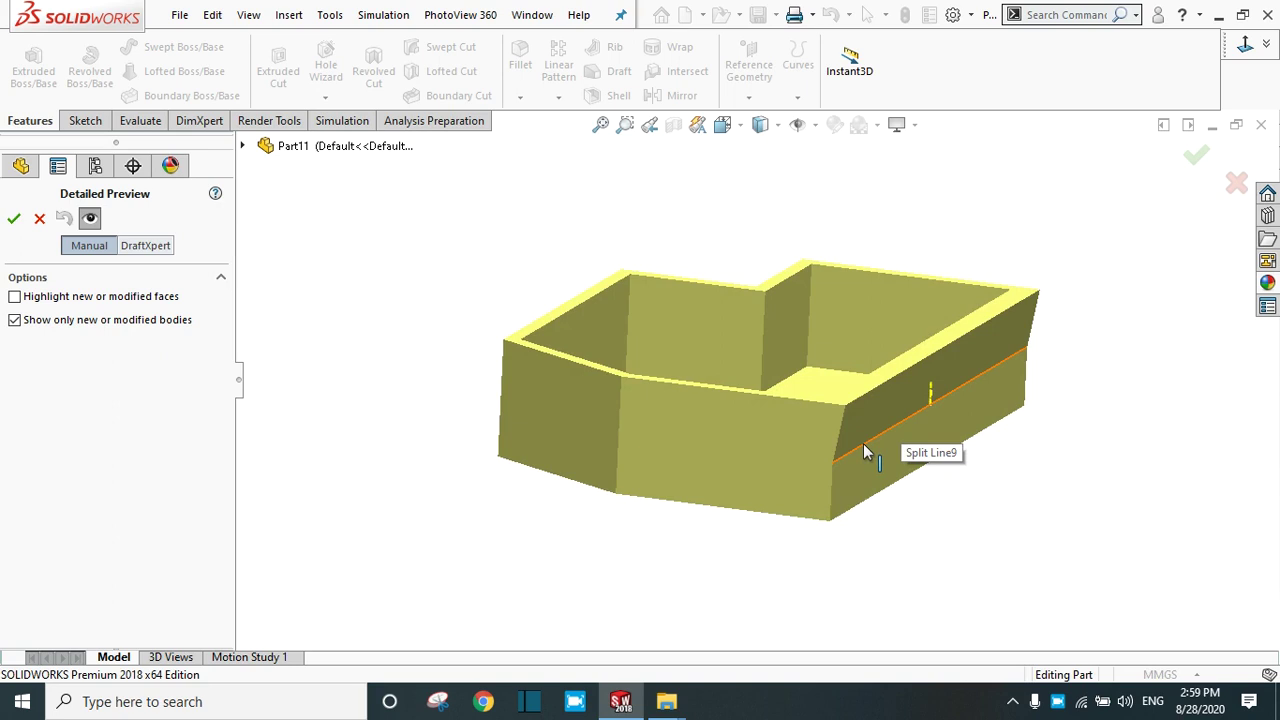
click(89, 218)
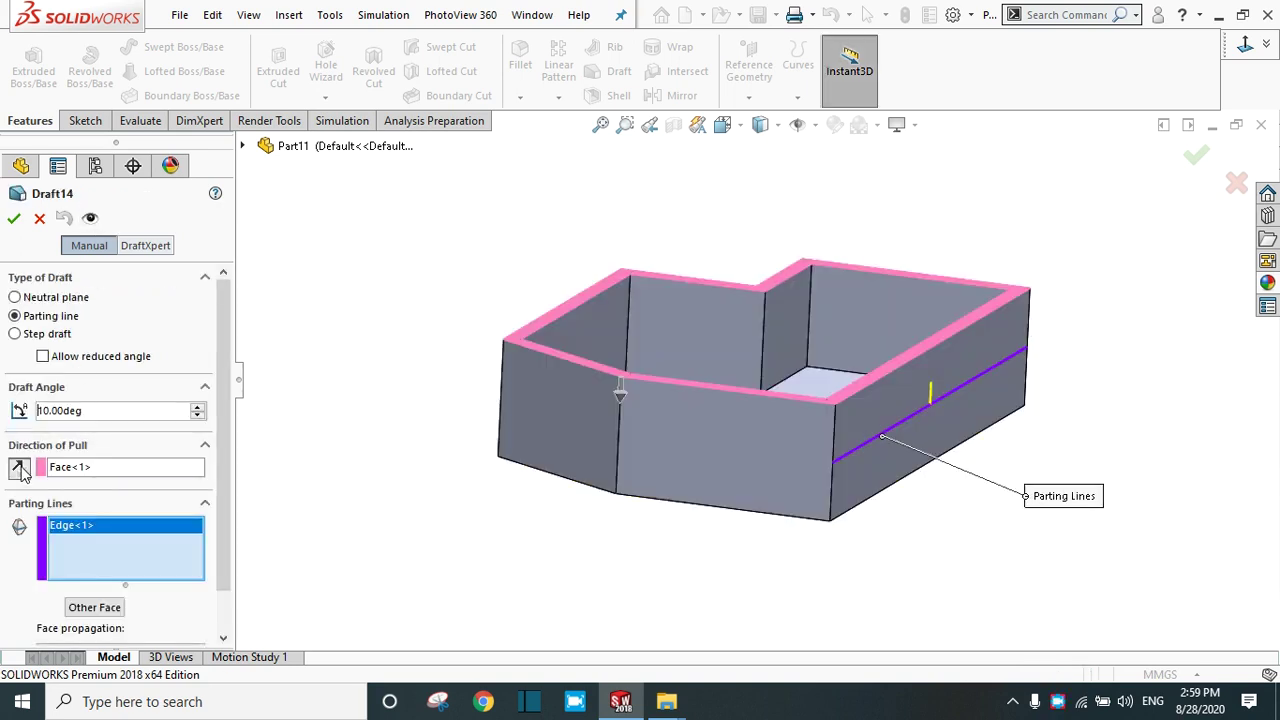
click(89, 218)
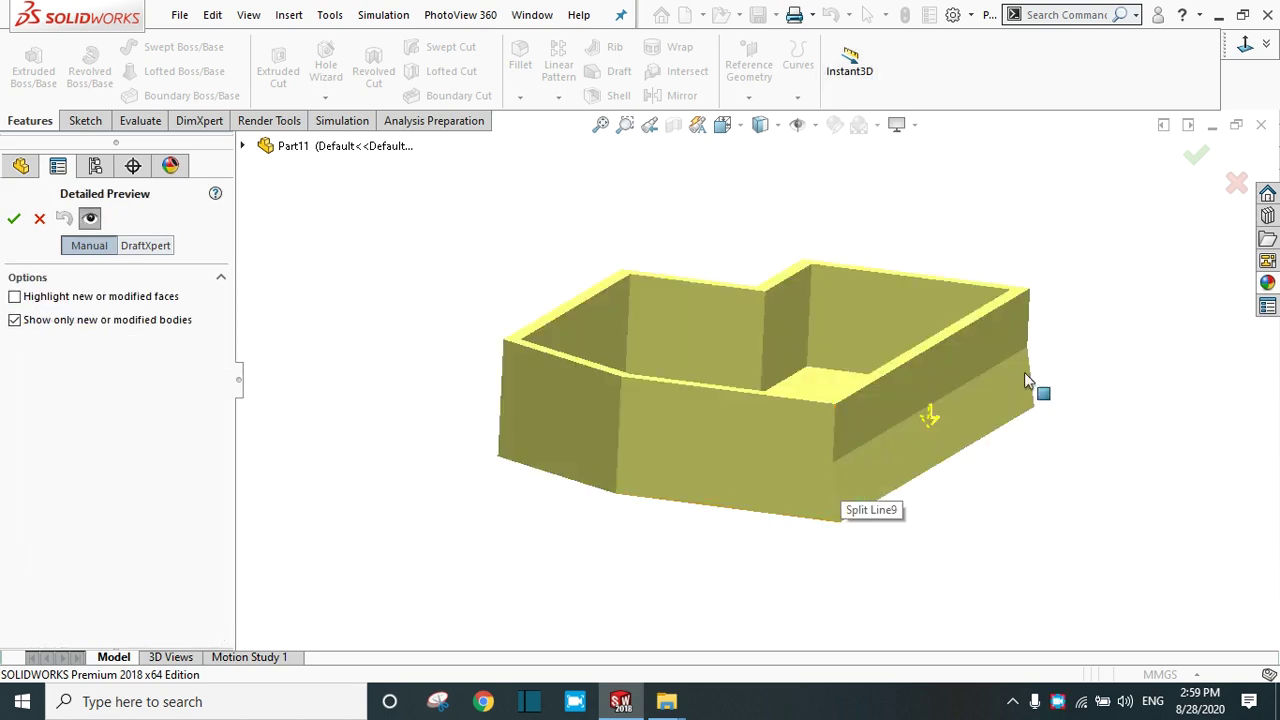
click(89, 218)
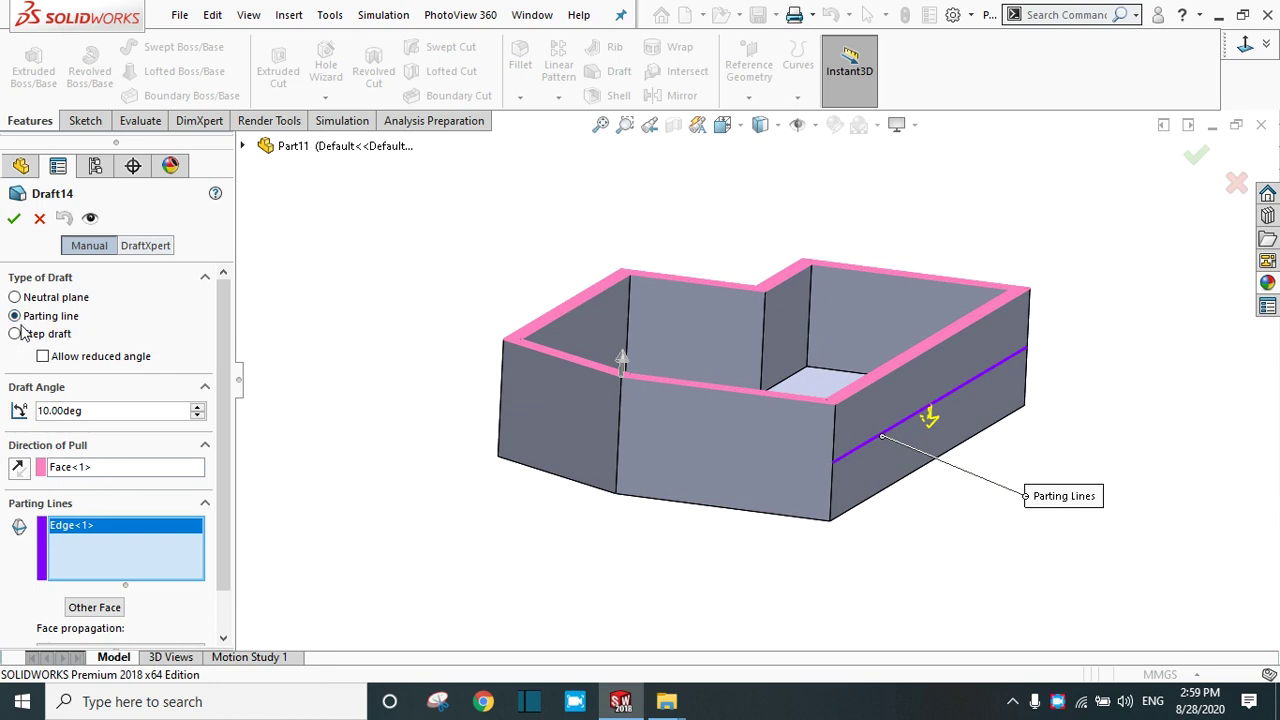
Step: Apply the 10 degree parting line draft to the long outer wall and undo it
scroll(215, 370, down, 2)
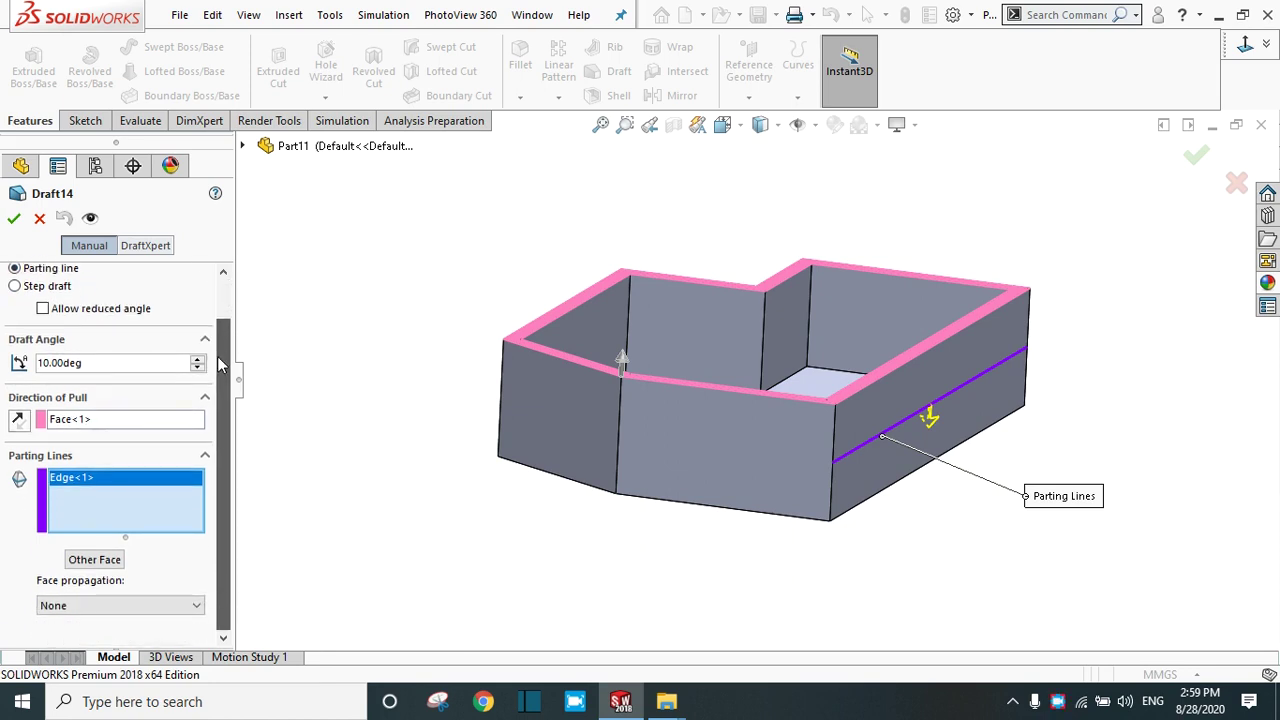
scroll(215, 370, up, 2)
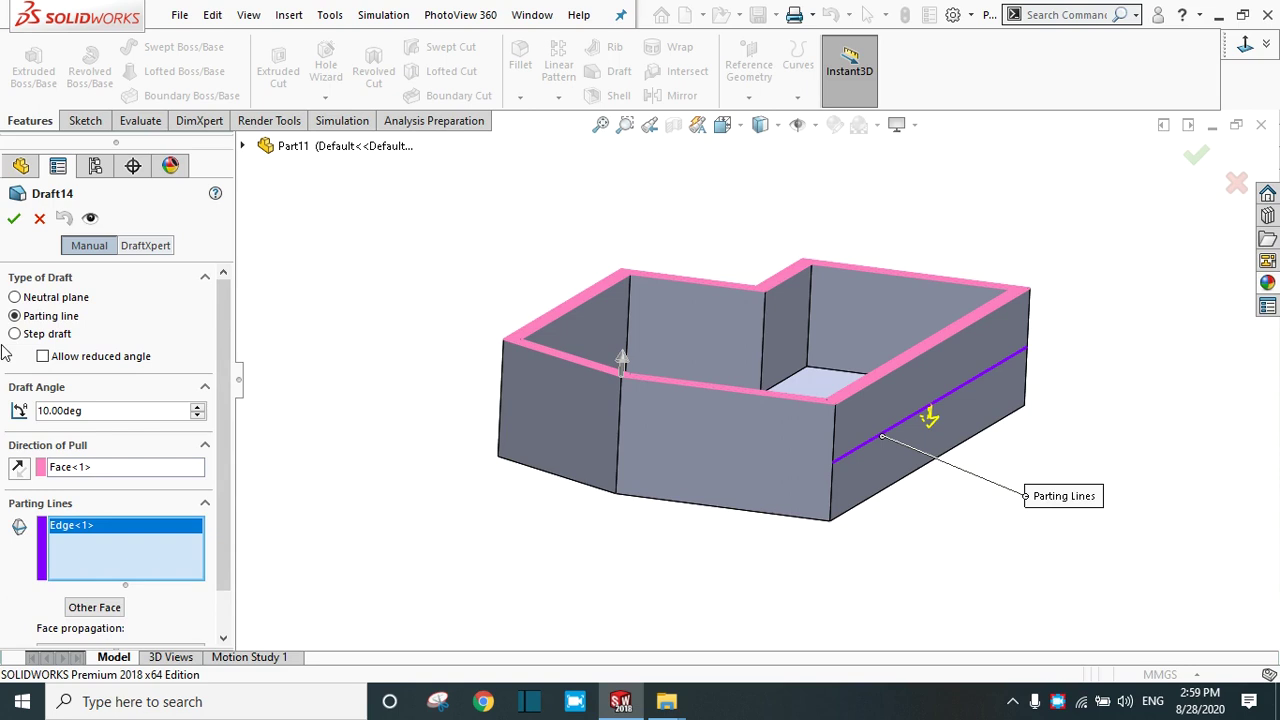
click(14, 220)
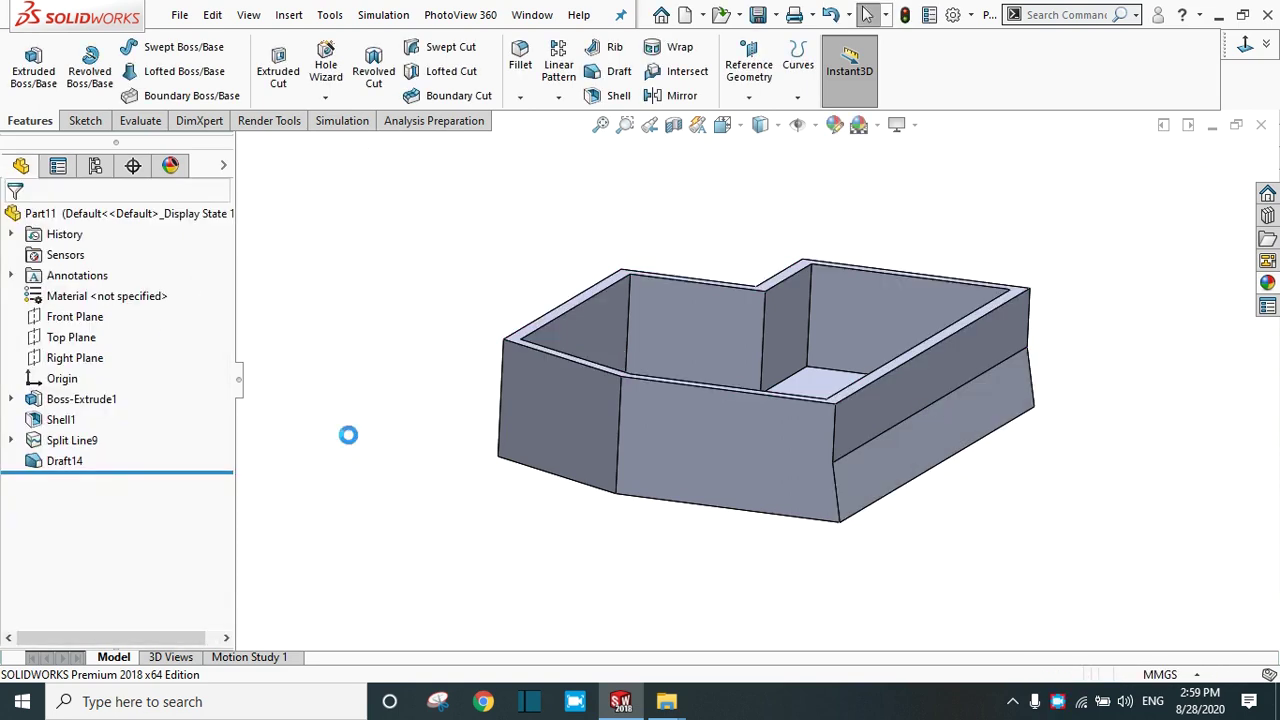
click(80, 463)
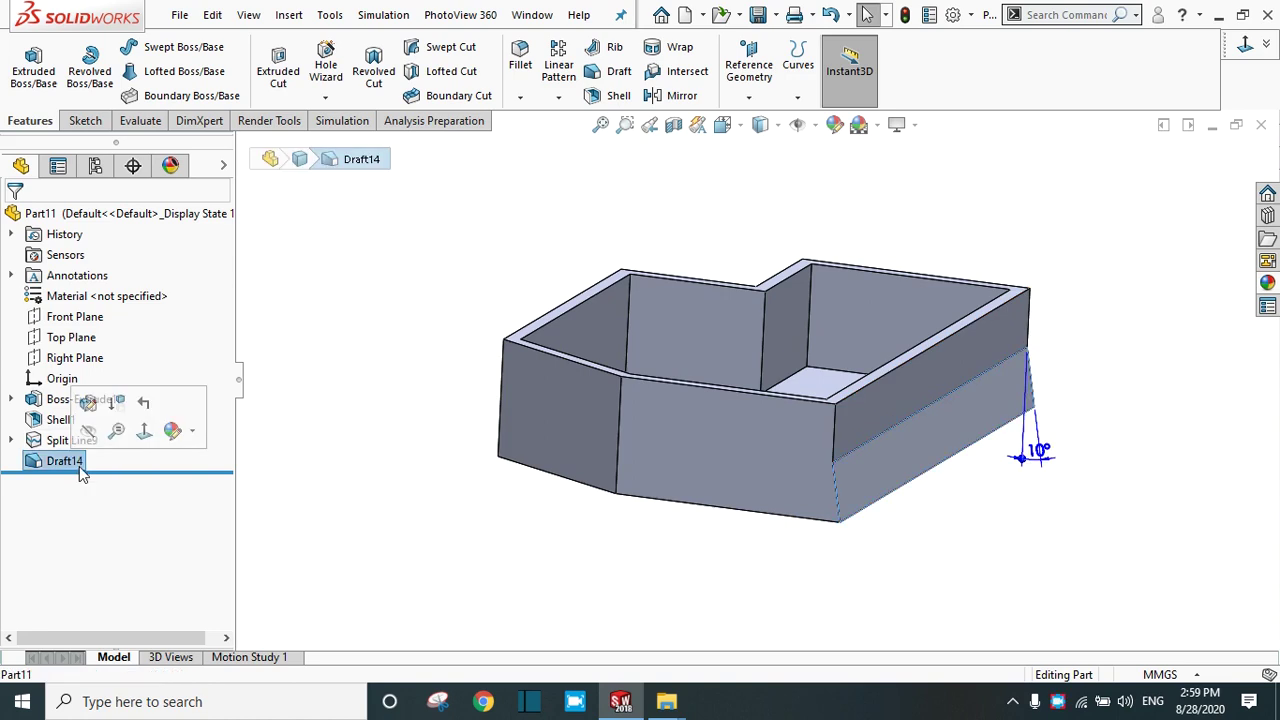
key(ctrl+z)
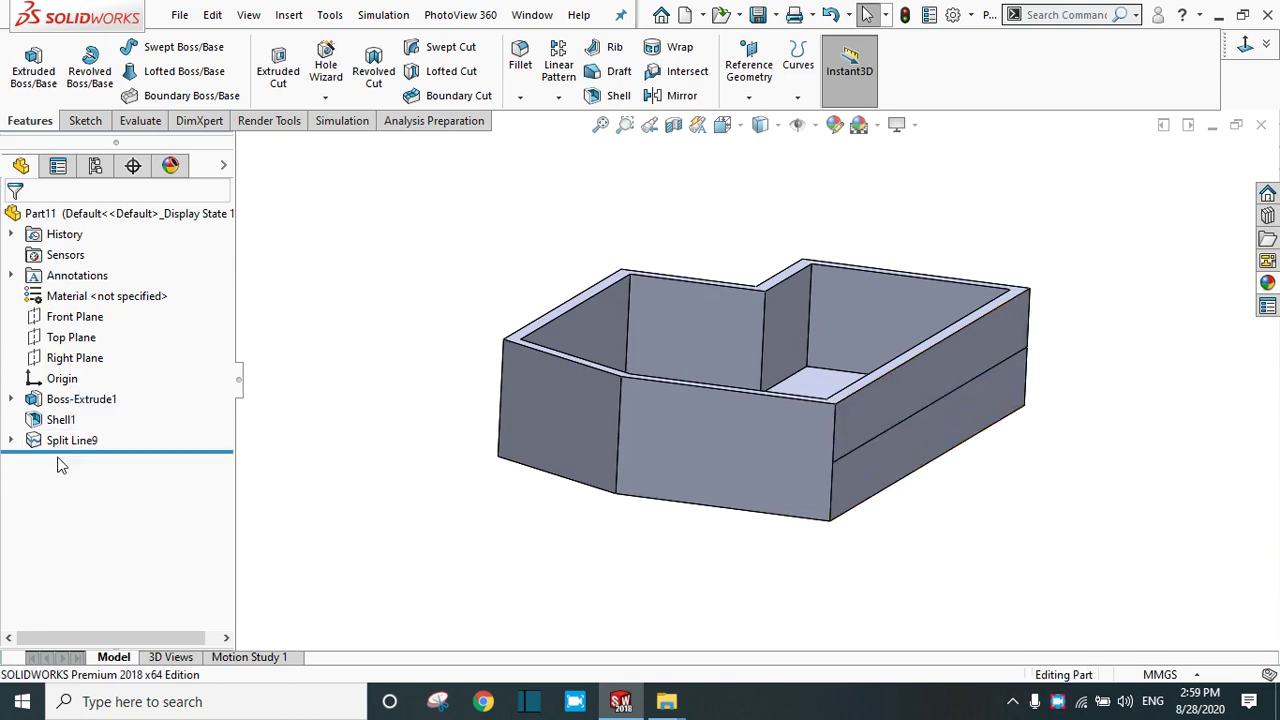
Step: Cancel the newly started draft, and undo the split line together with its sketch
click(612, 71)
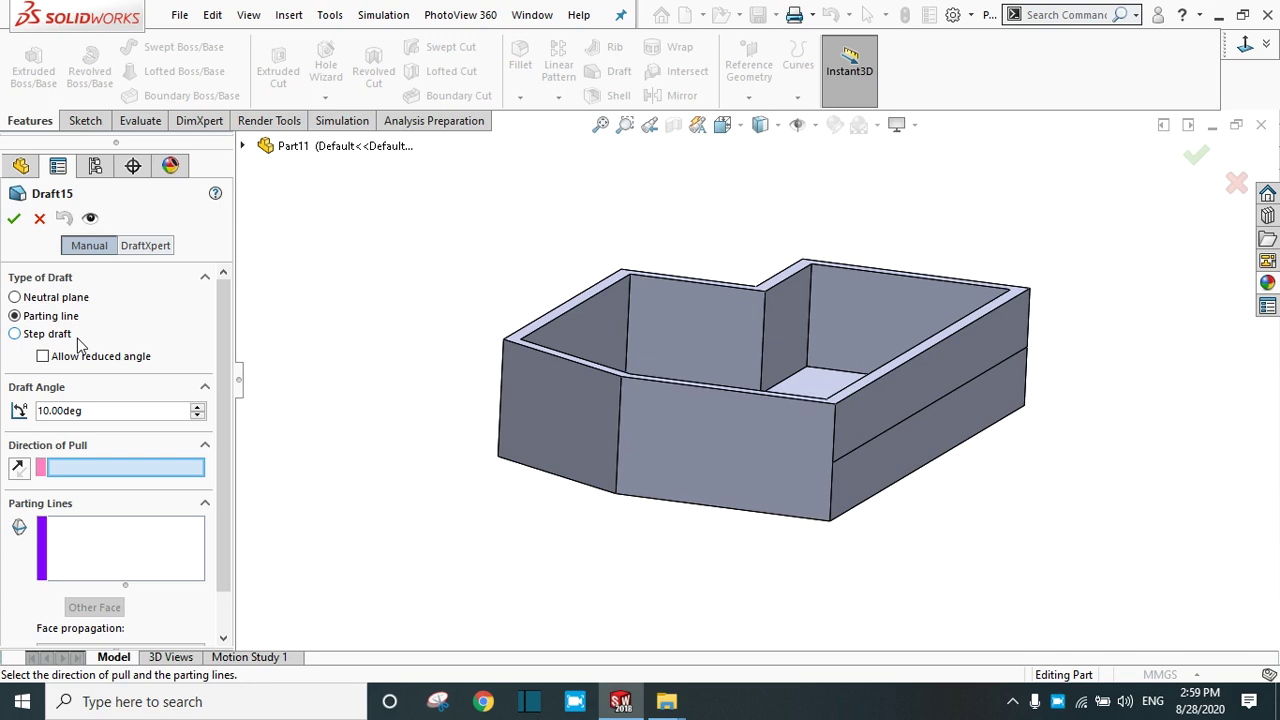
click(38, 220)
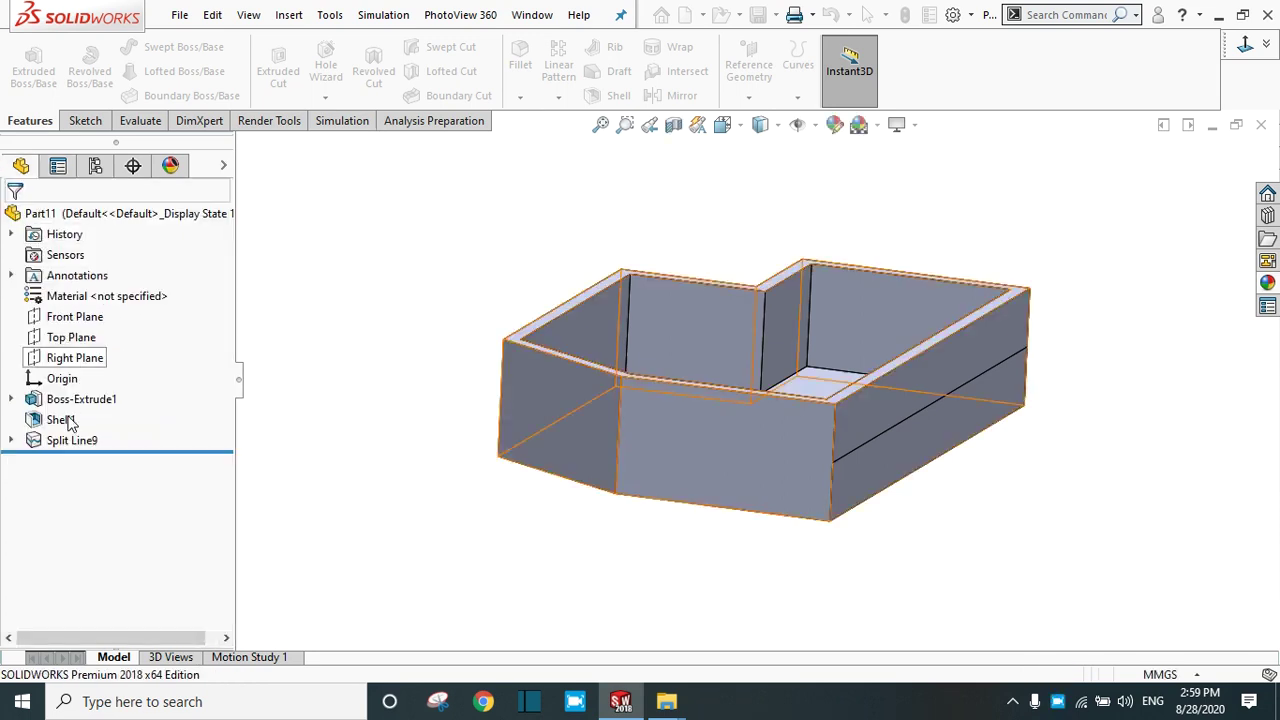
click(60, 440)
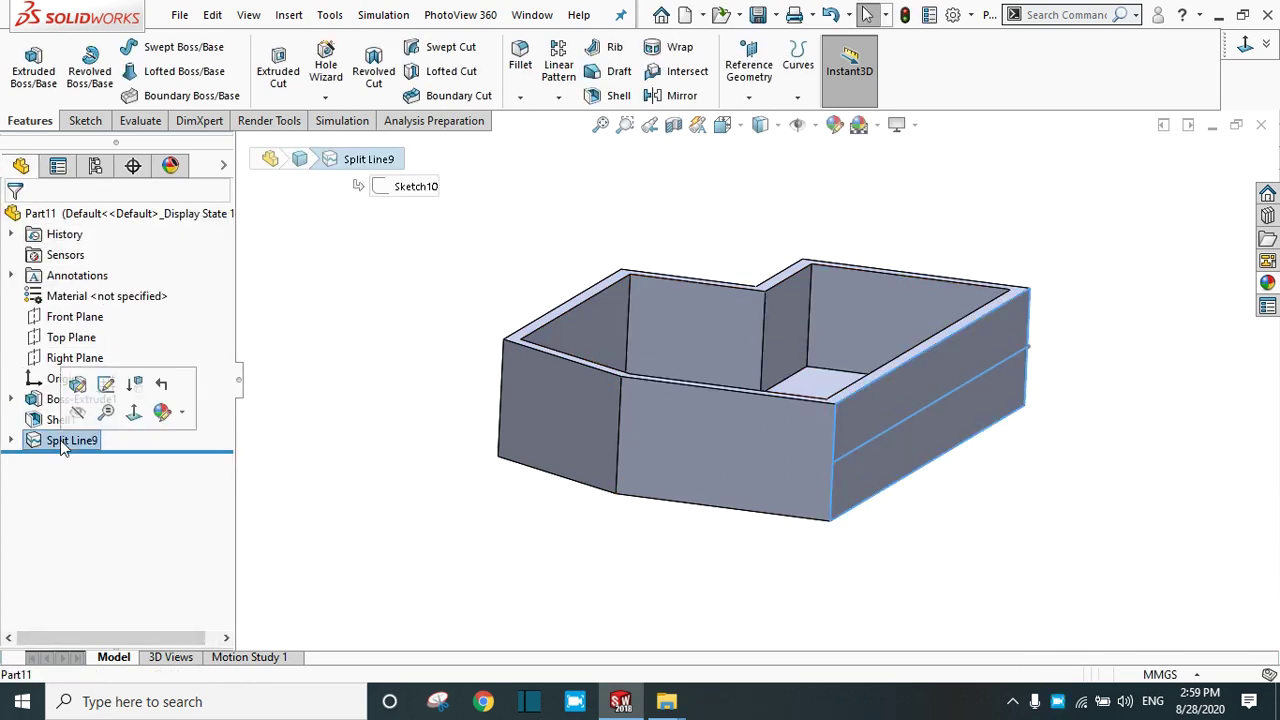
key(ctrl+z)
key(ctrl+z)
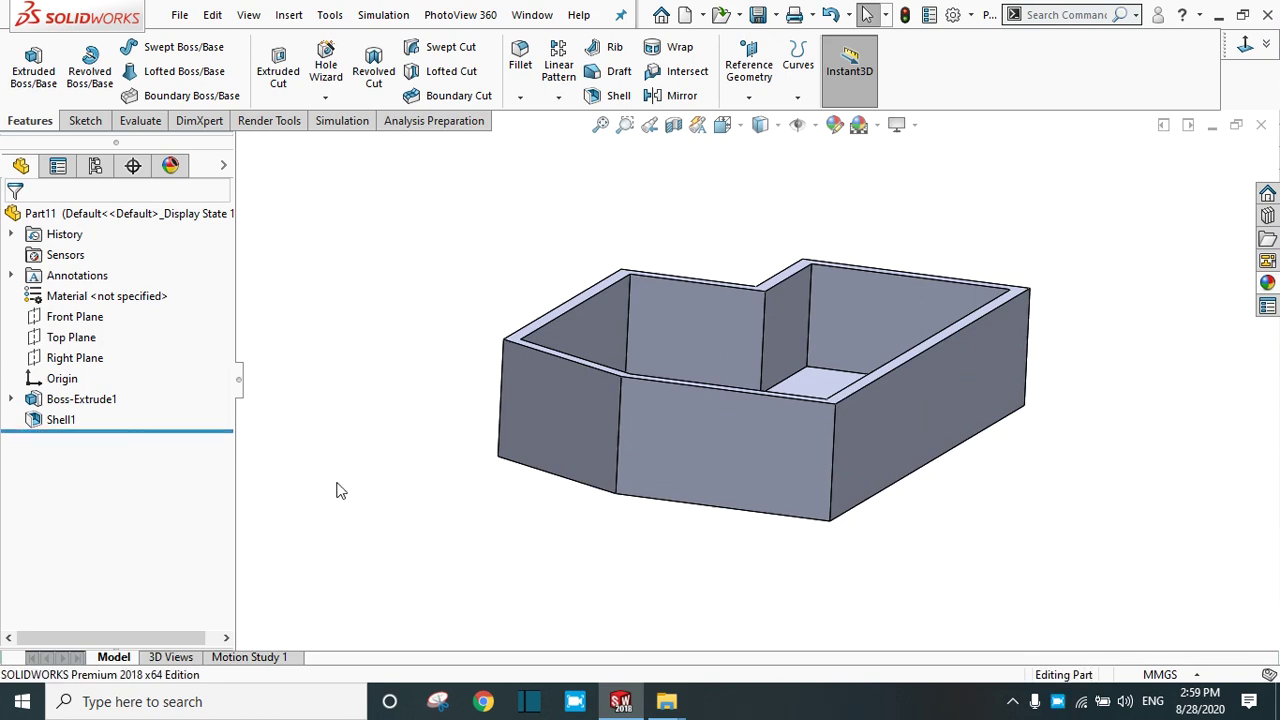
Step: Sketch an open three-segment line across the outer end wall beside the notch, edge to edge: rising, horizontal and gently falling
mouse_move(943, 523)
middle_down()
mouse_move(760, 516)
mouse_move(740, 563)
mouse_move(774, 563)
mouse_move(693, 572)
mouse_move(726, 620)
mouse_move(721, 527)
middle_up()
click(709, 494)
click(782, 445)
click(1246, 50)
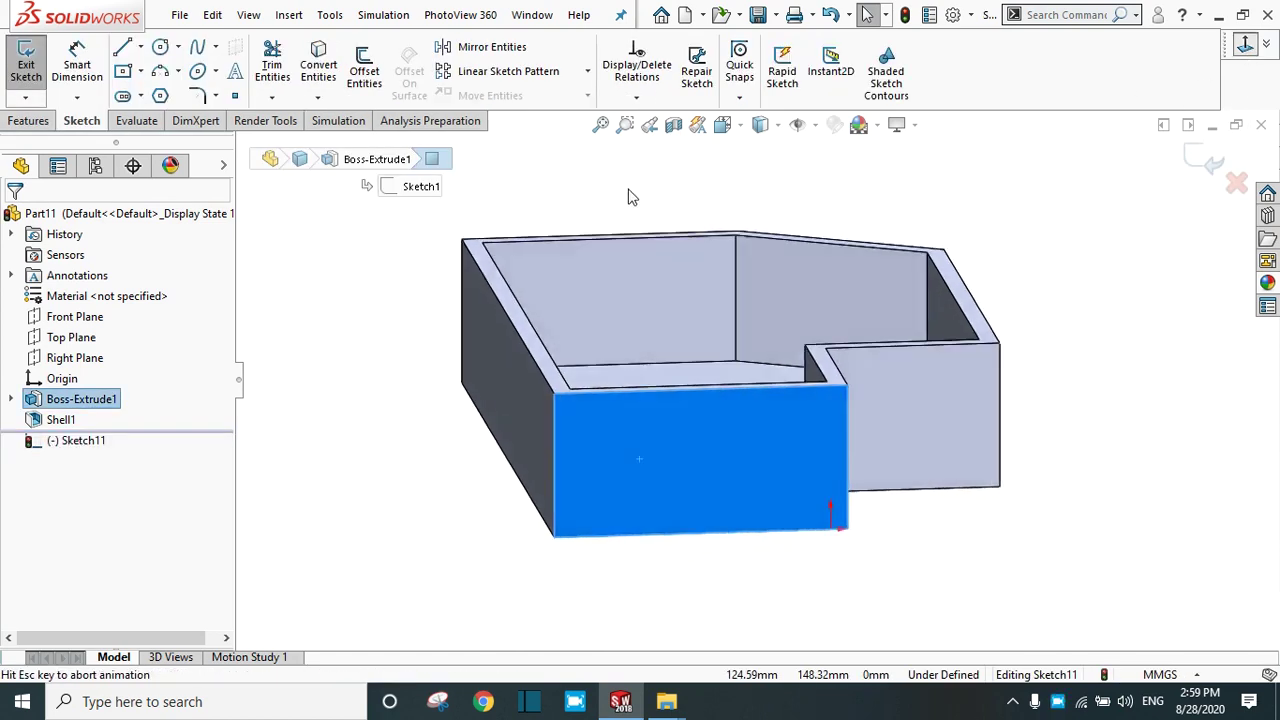
click(123, 50)
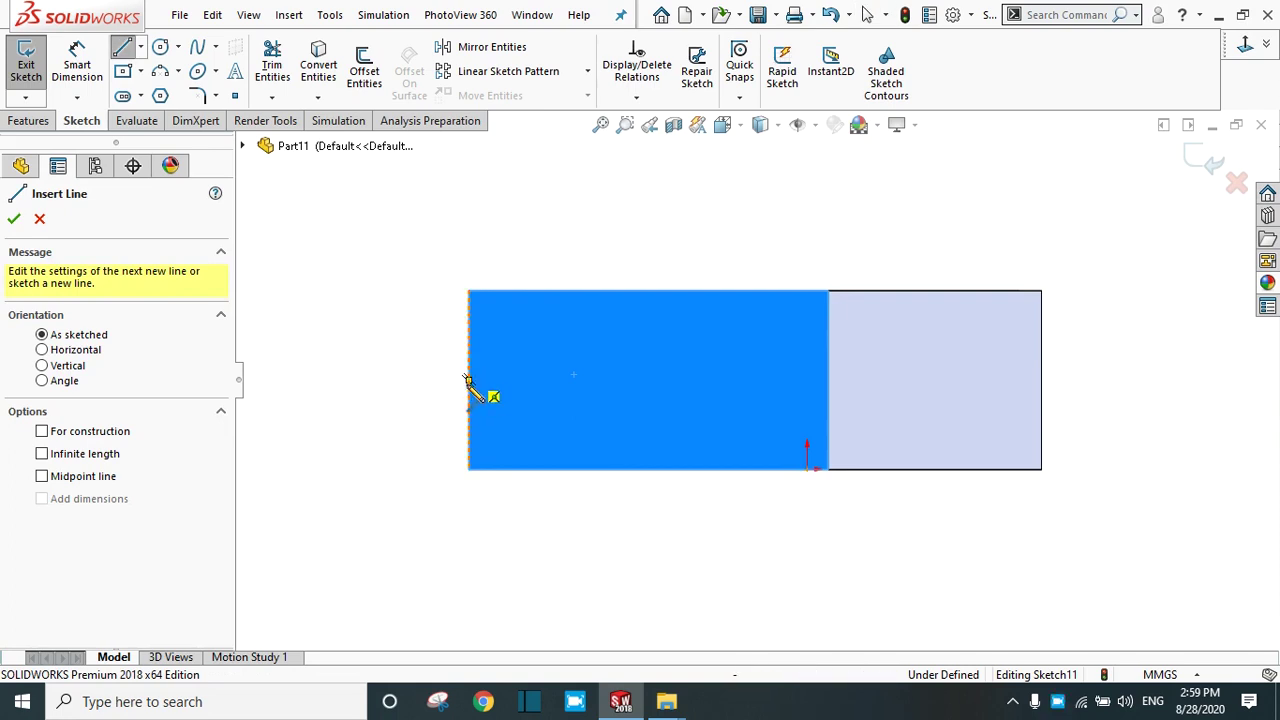
click(469, 417)
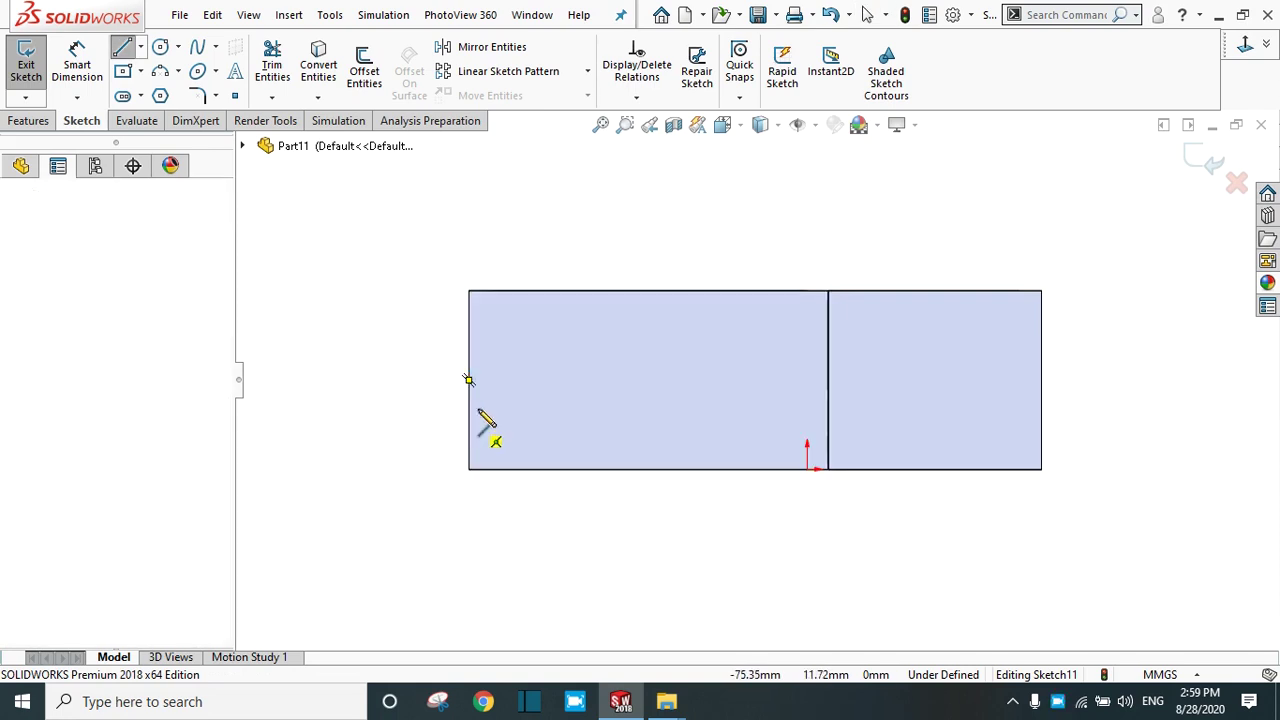
click(543, 353)
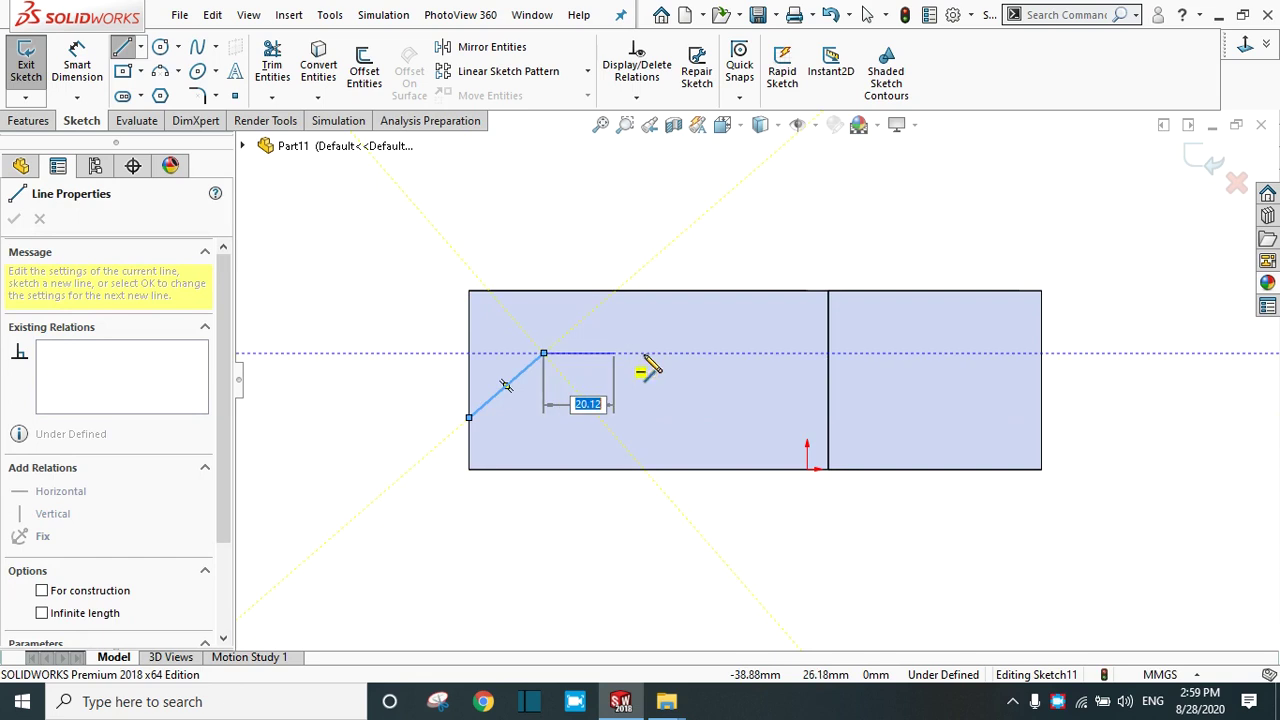
click(716, 353)
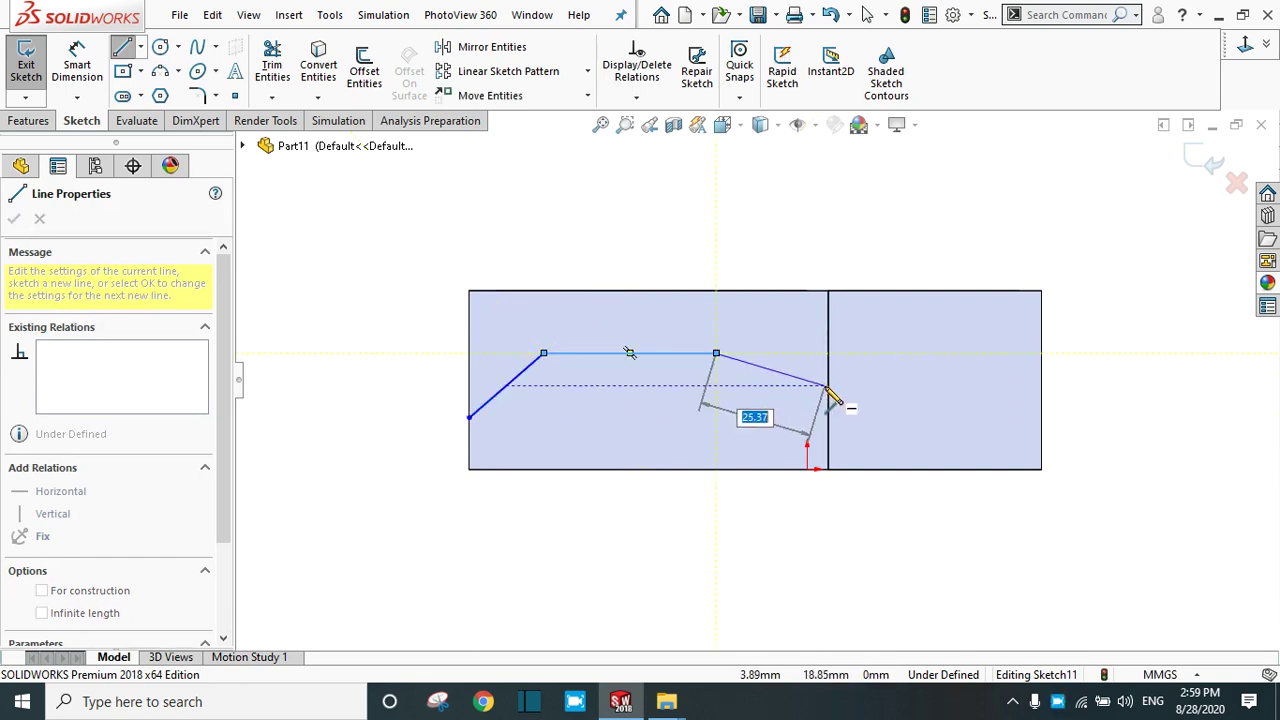
click(828, 381)
right_click(829, 382)
click(875, 398)
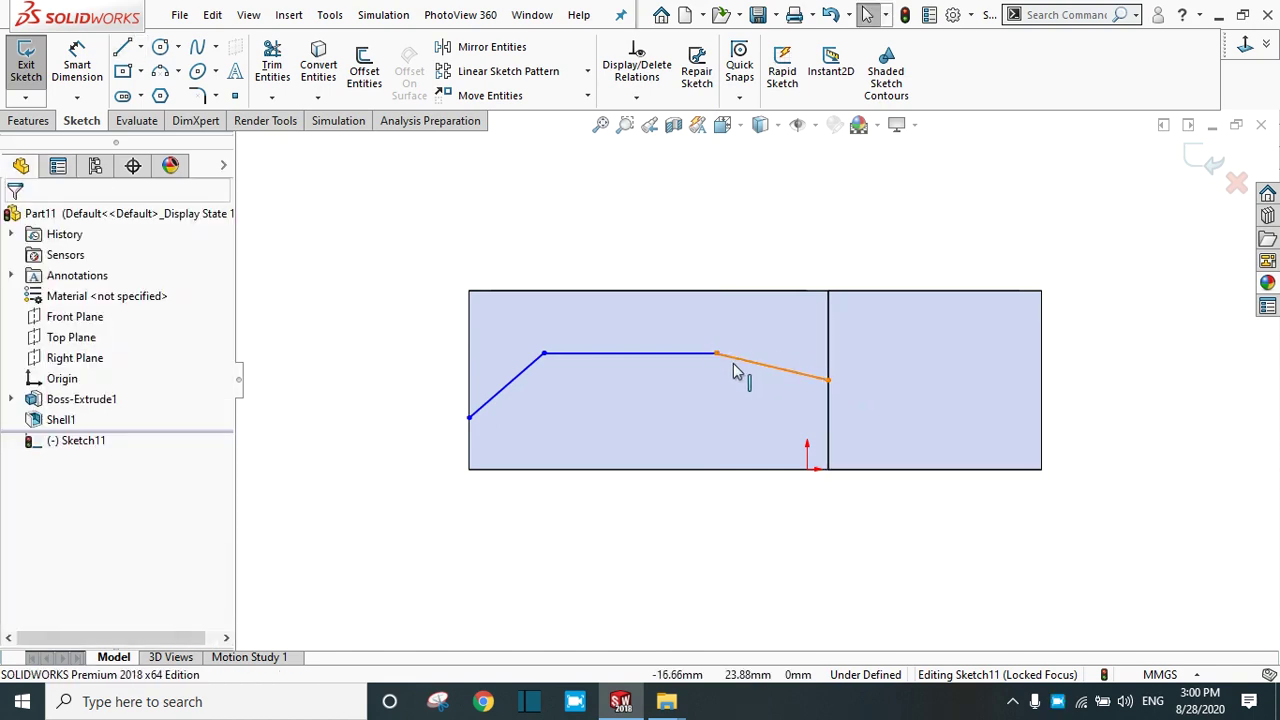
Step: Split the outer end wall face along the sketched line with a projection Split Line
key(ctrl+shift+z)
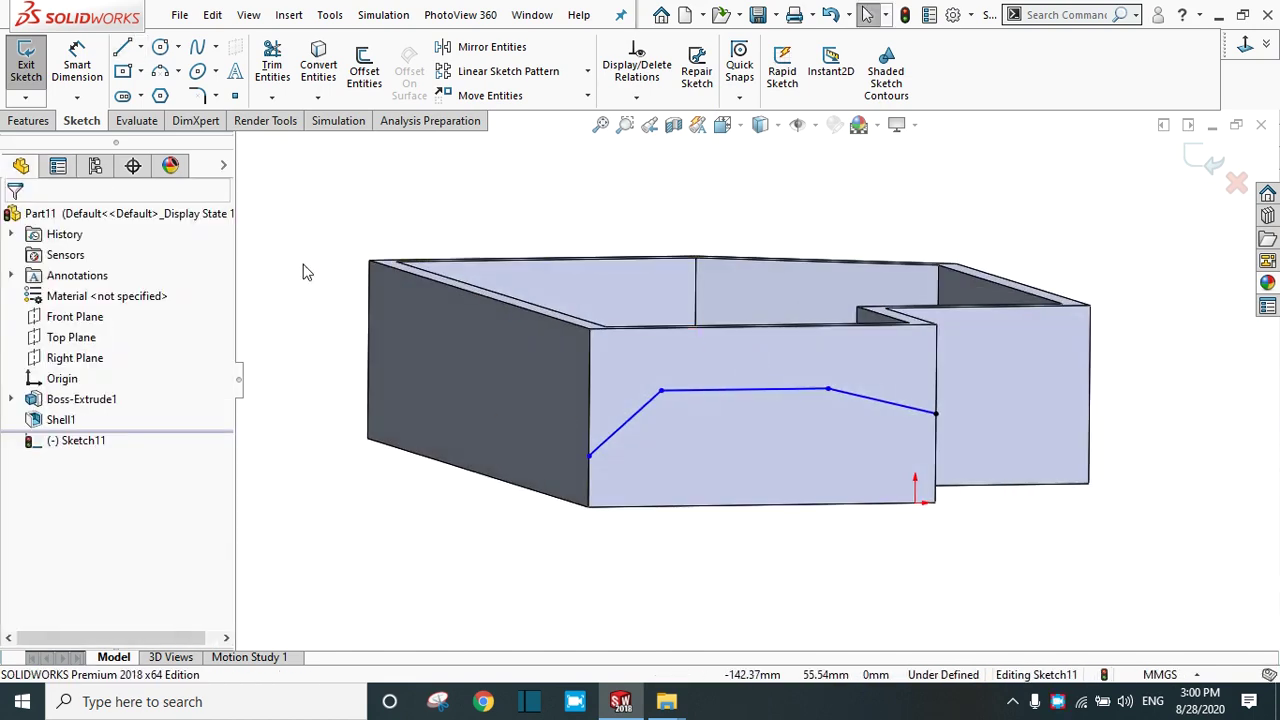
click(28, 120)
click(799, 100)
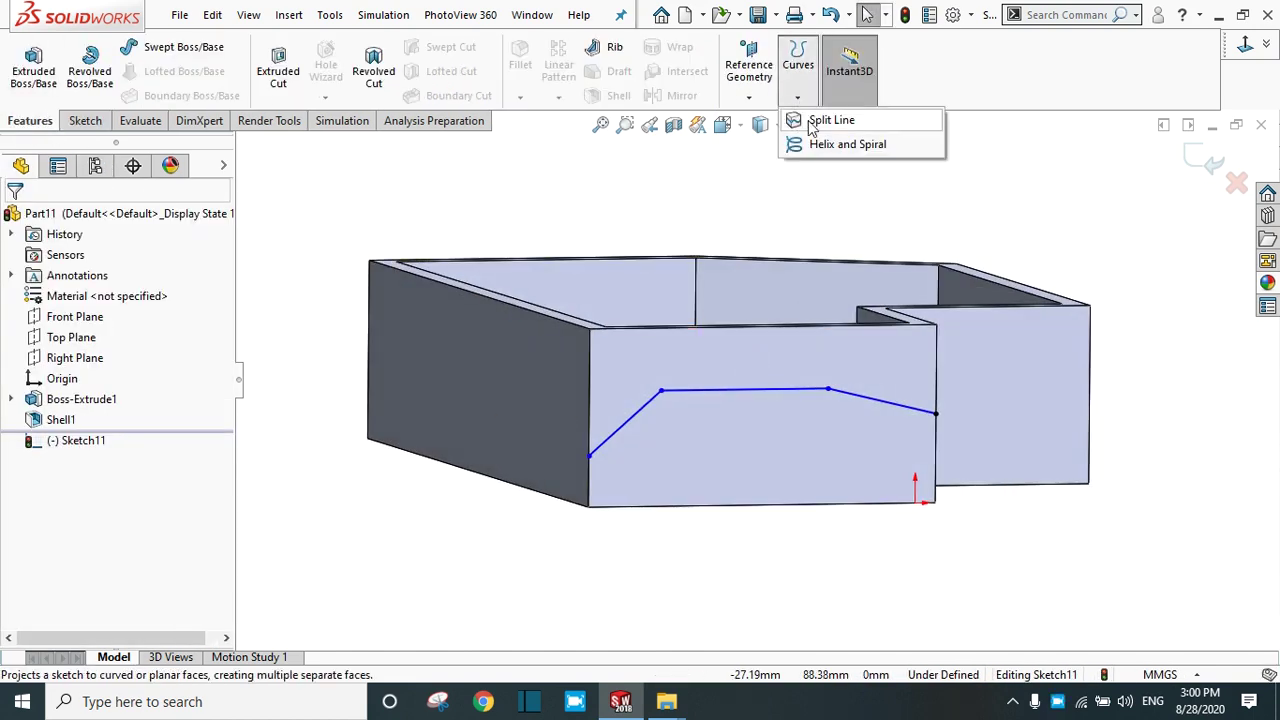
click(835, 122)
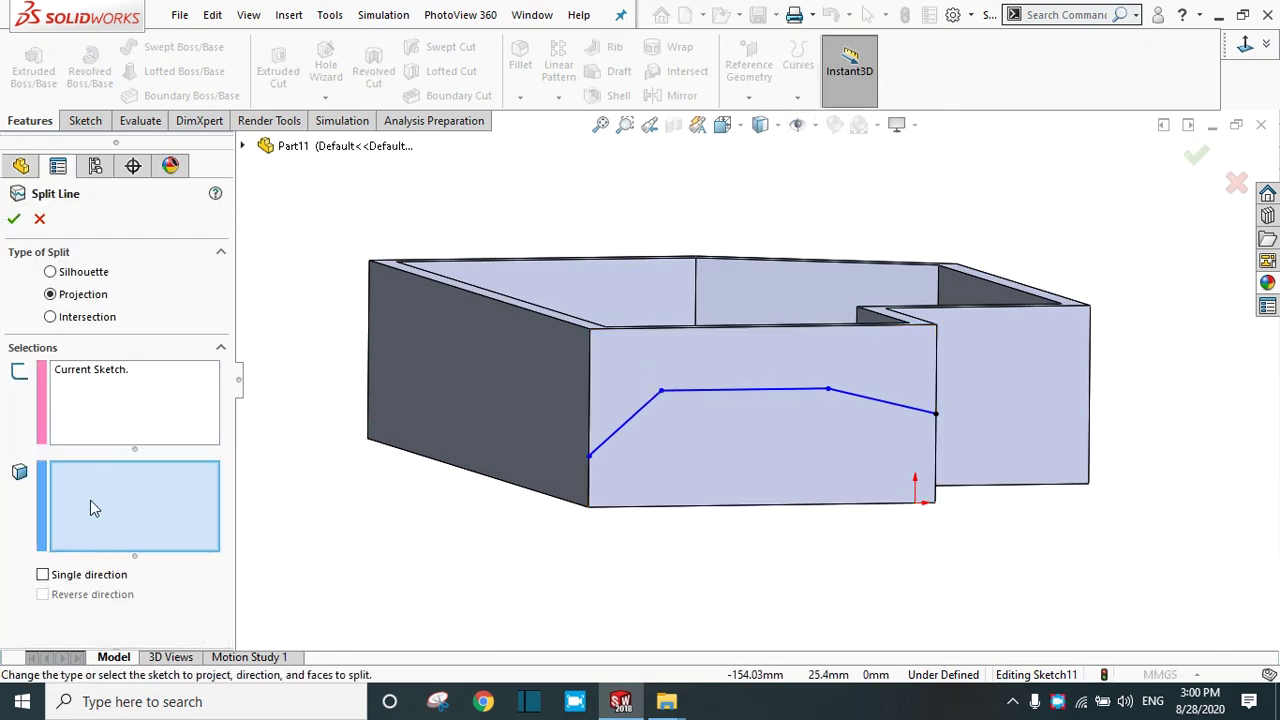
click(674, 345)
click(16, 219)
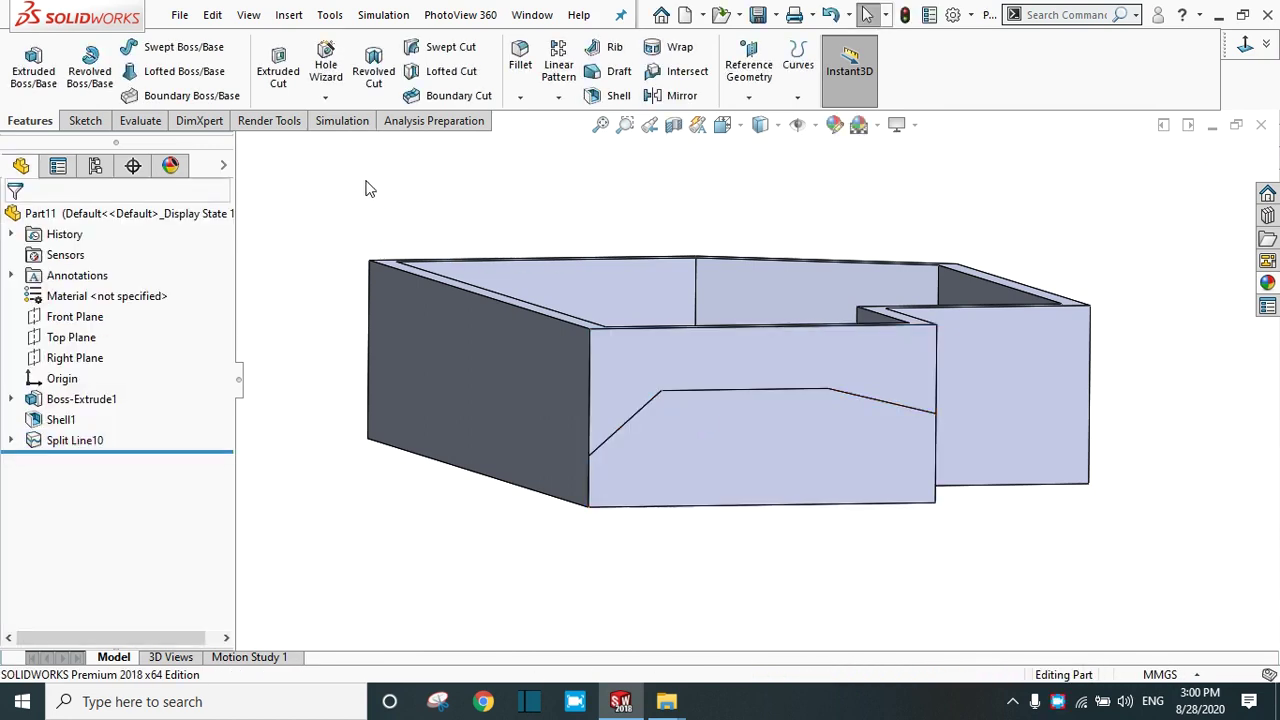
Step: Start a 10 degree step draft with tapered steps and use the top rim face as the direction of pull
click(612, 71)
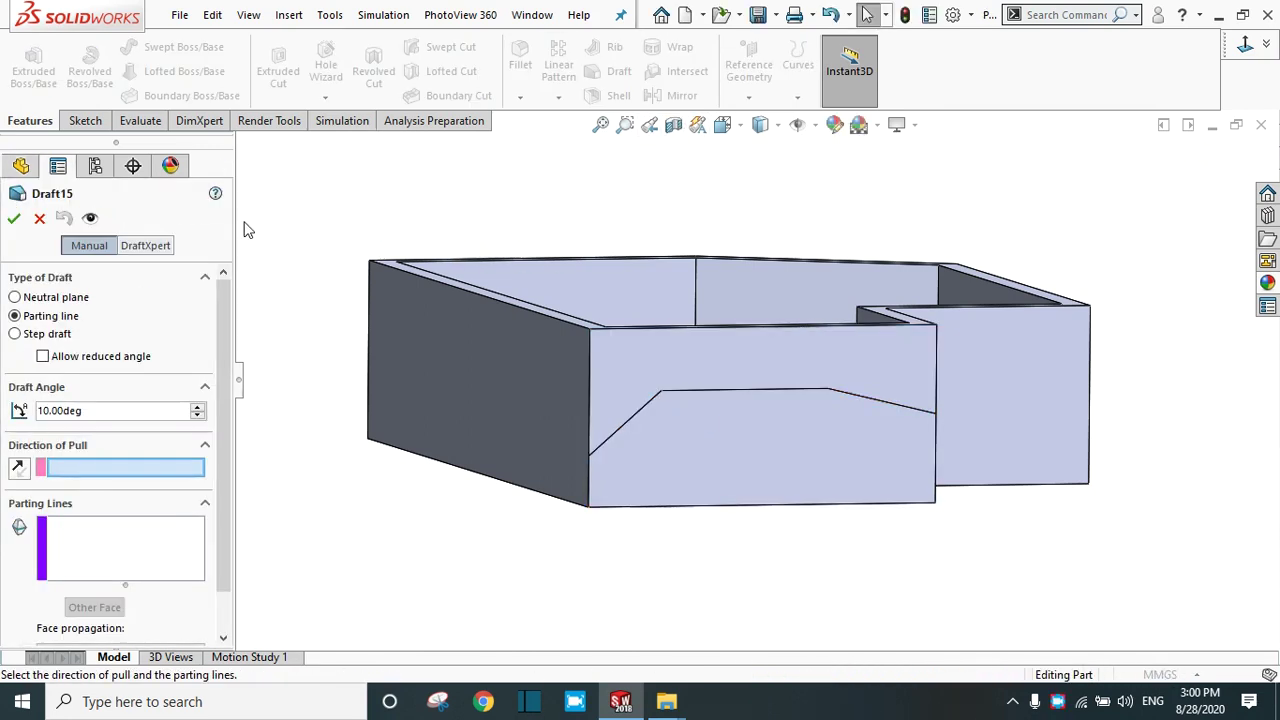
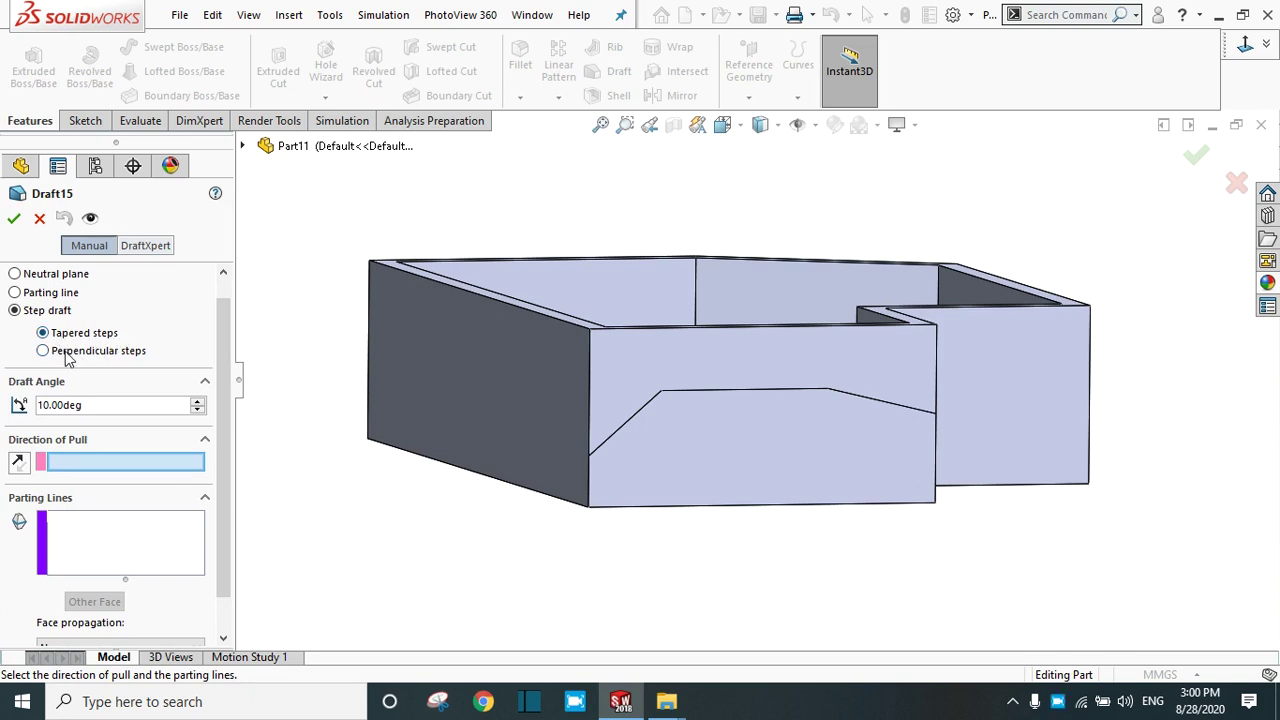
drag(219, 320, 218, 378)
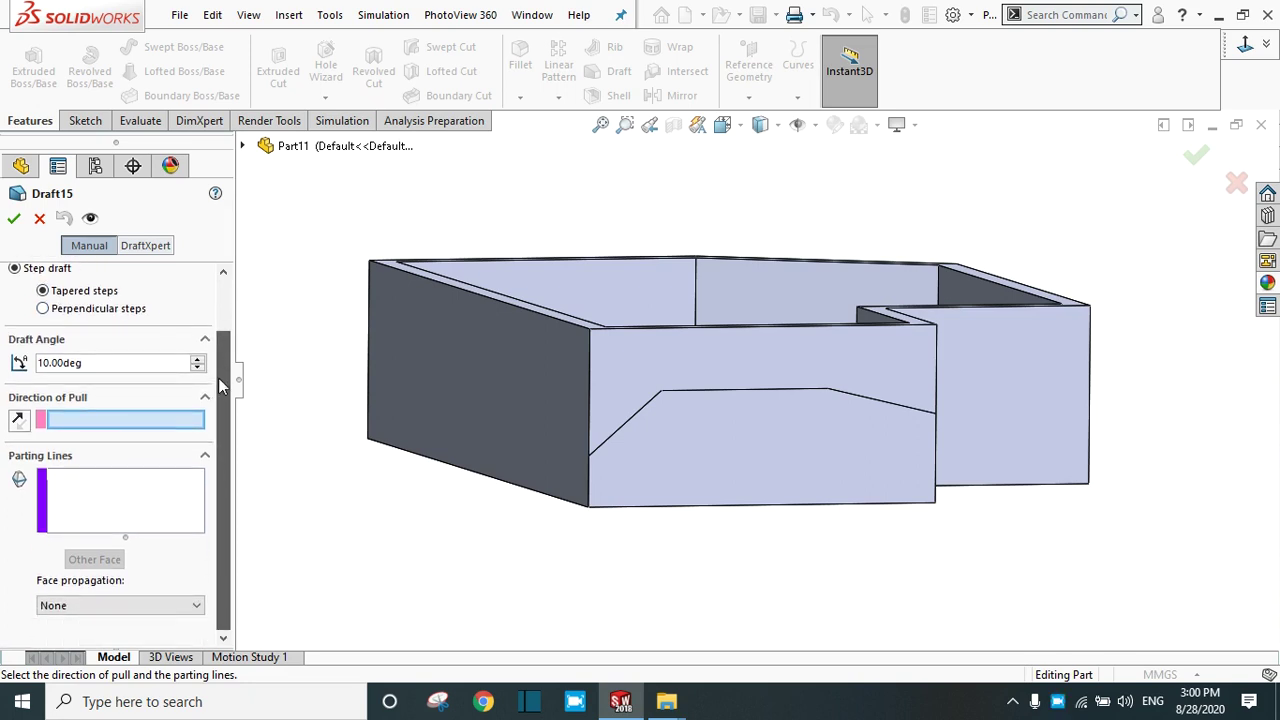
click(92, 493)
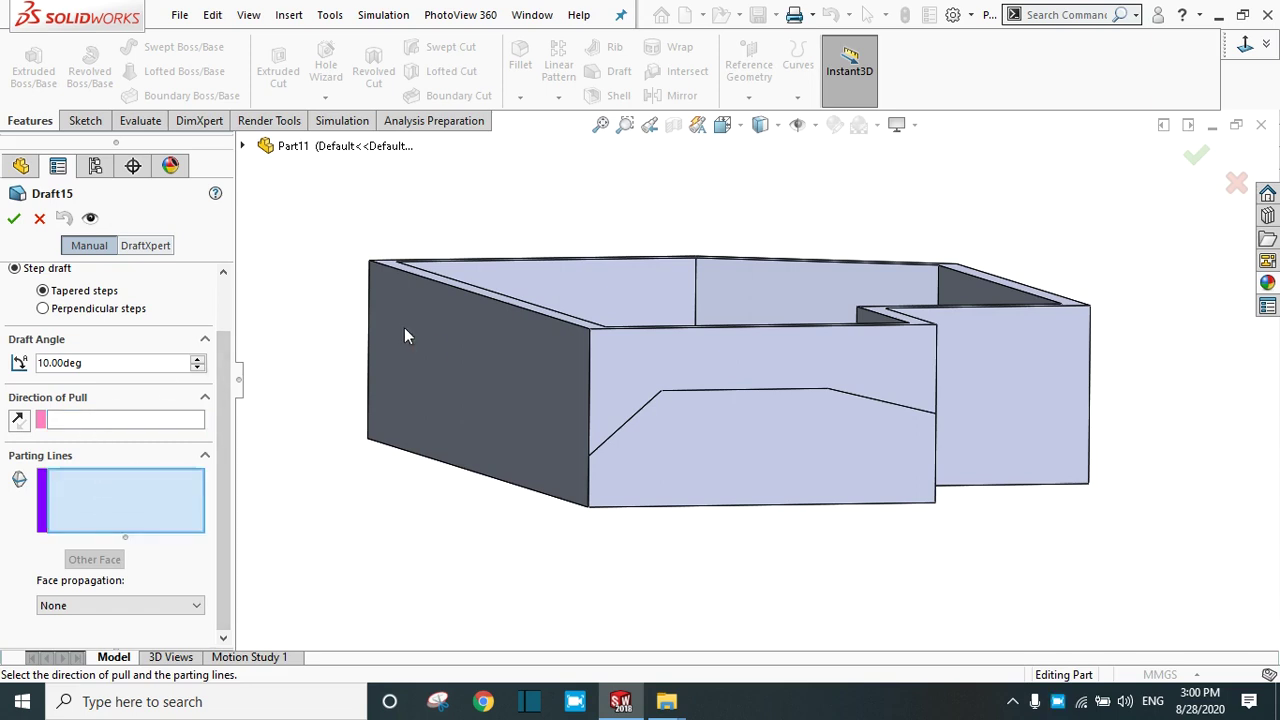
middle_drag(428, 343, 454, 275)
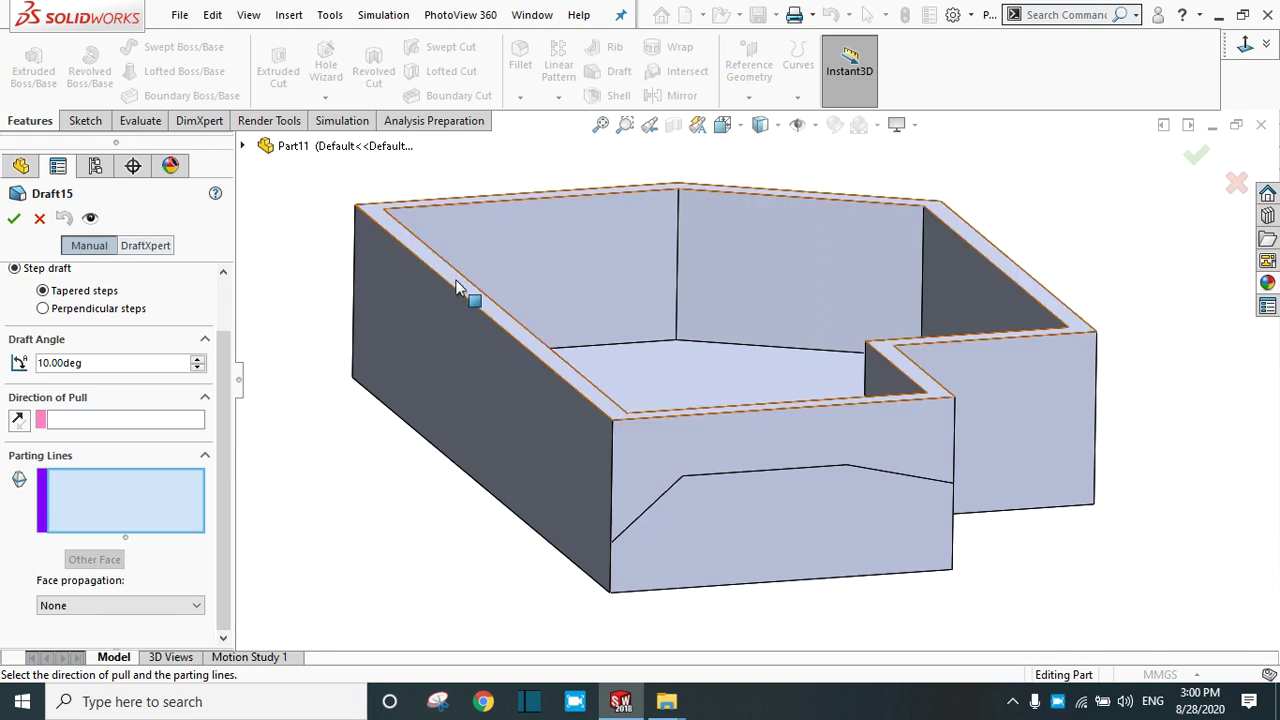
click(131, 499)
click(106, 419)
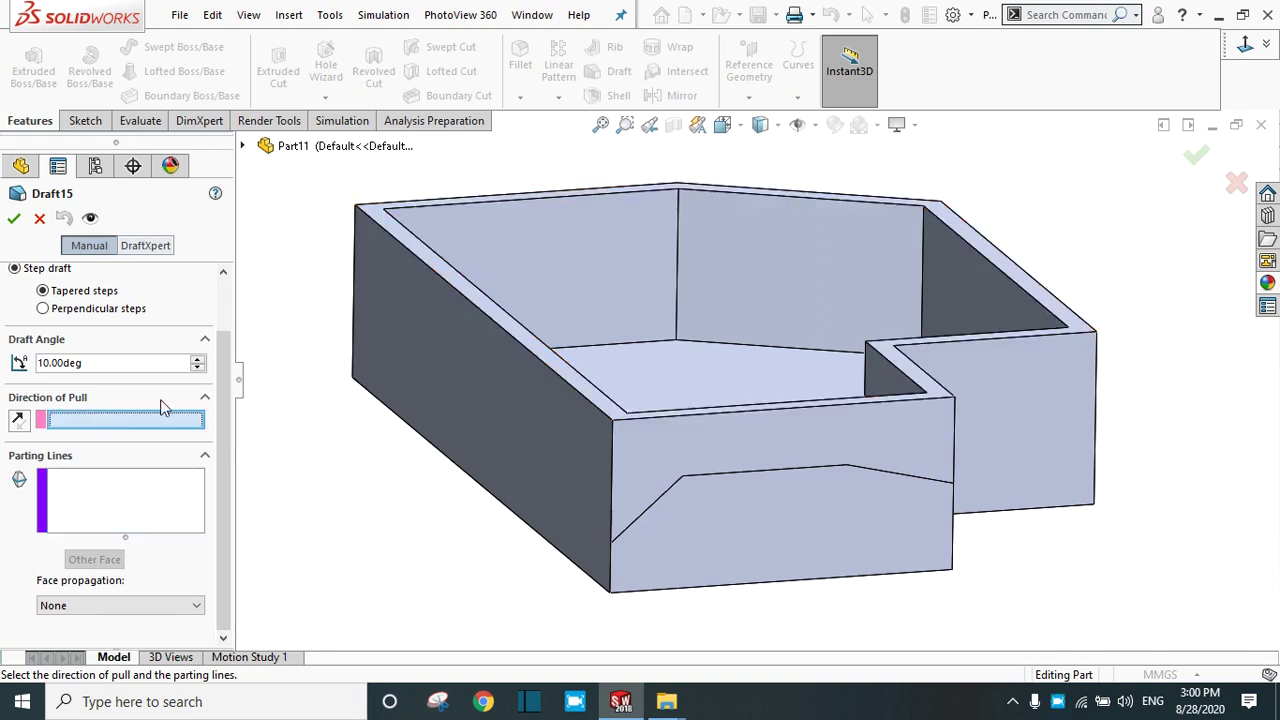
click(459, 286)
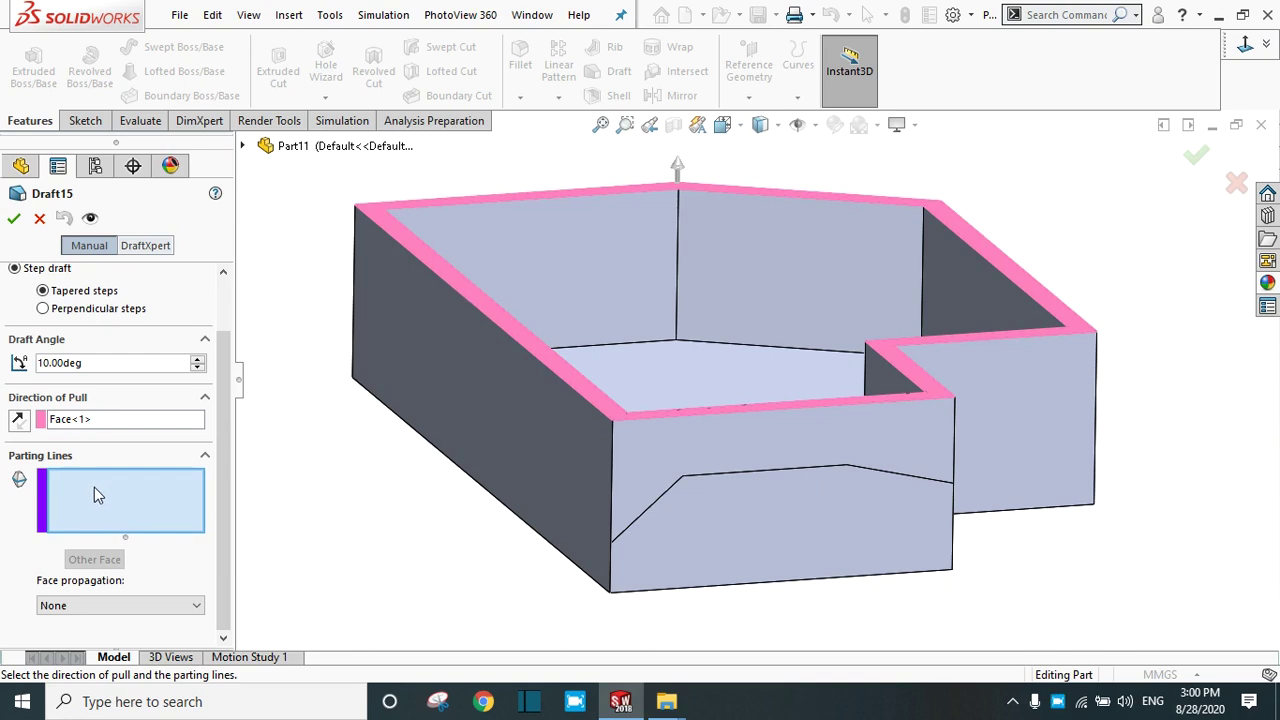
Step: Choose the three split-line edges on the end wall as the draft's parting lines
click(630, 525)
click(720, 478)
click(897, 474)
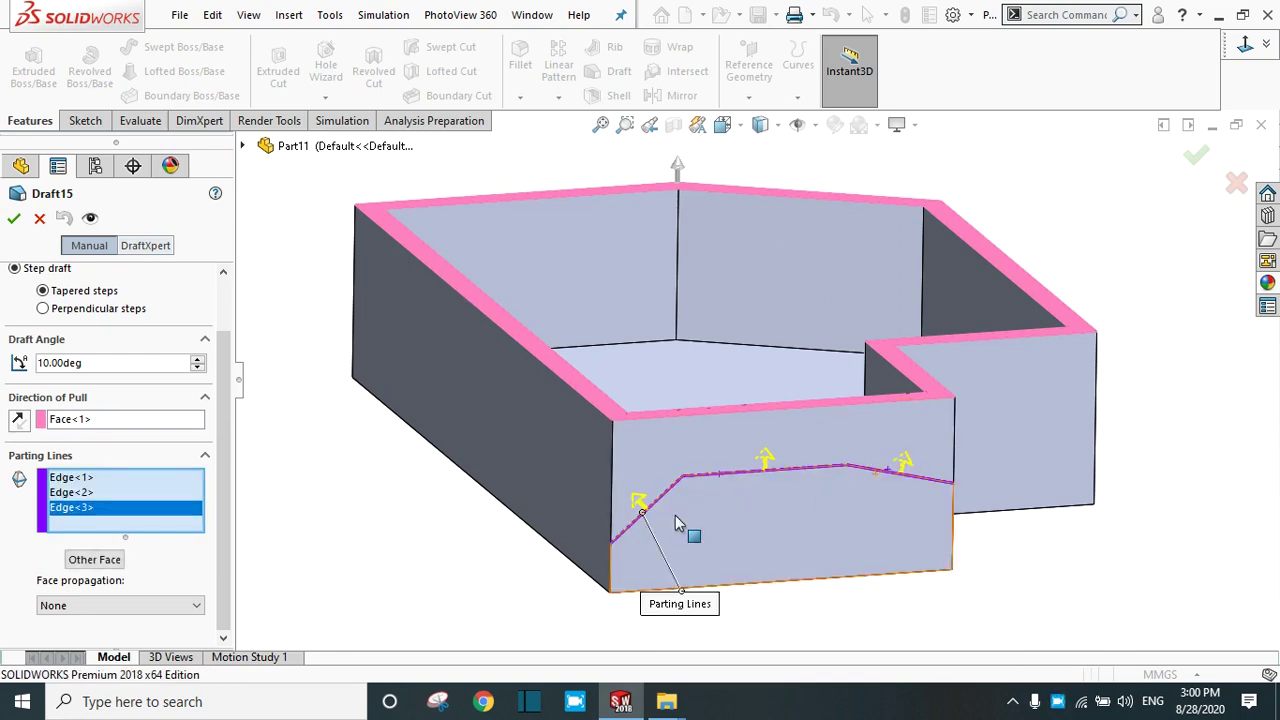
scroll(120, 400, up, 1)
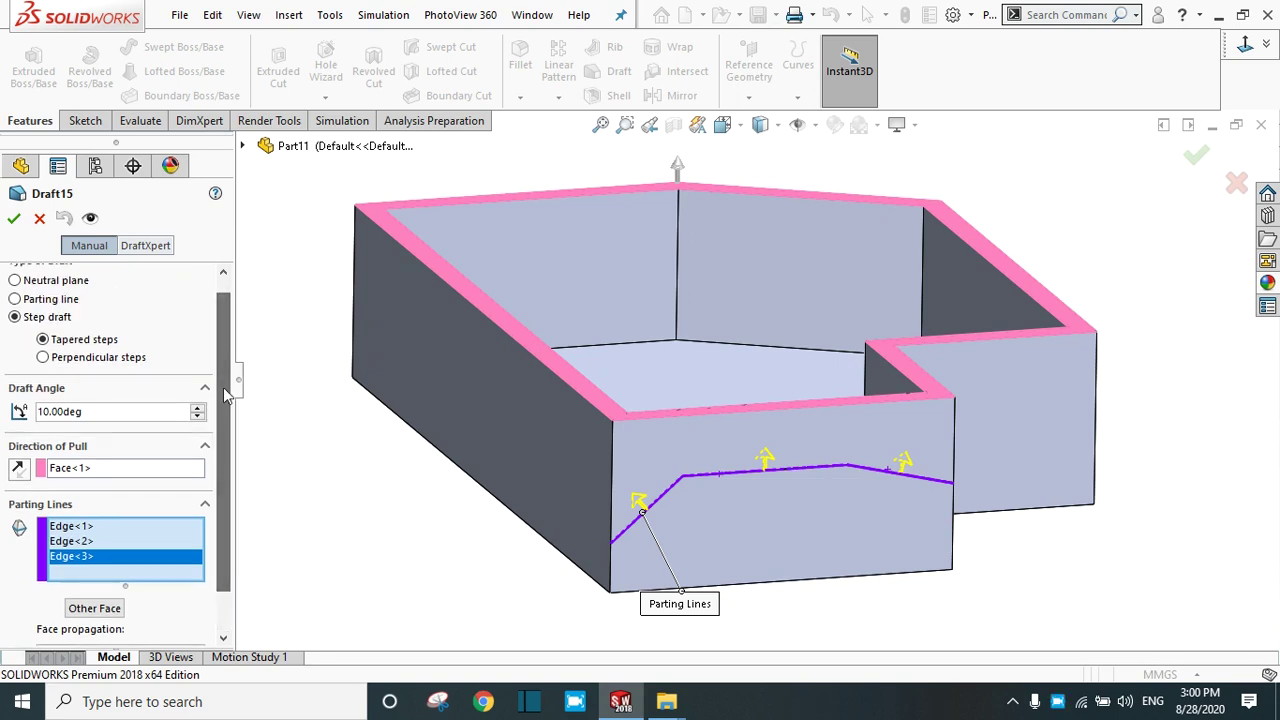
Step: Examine the step draft on the end wall in a detailed preview with the pull pointing up
click(90, 220)
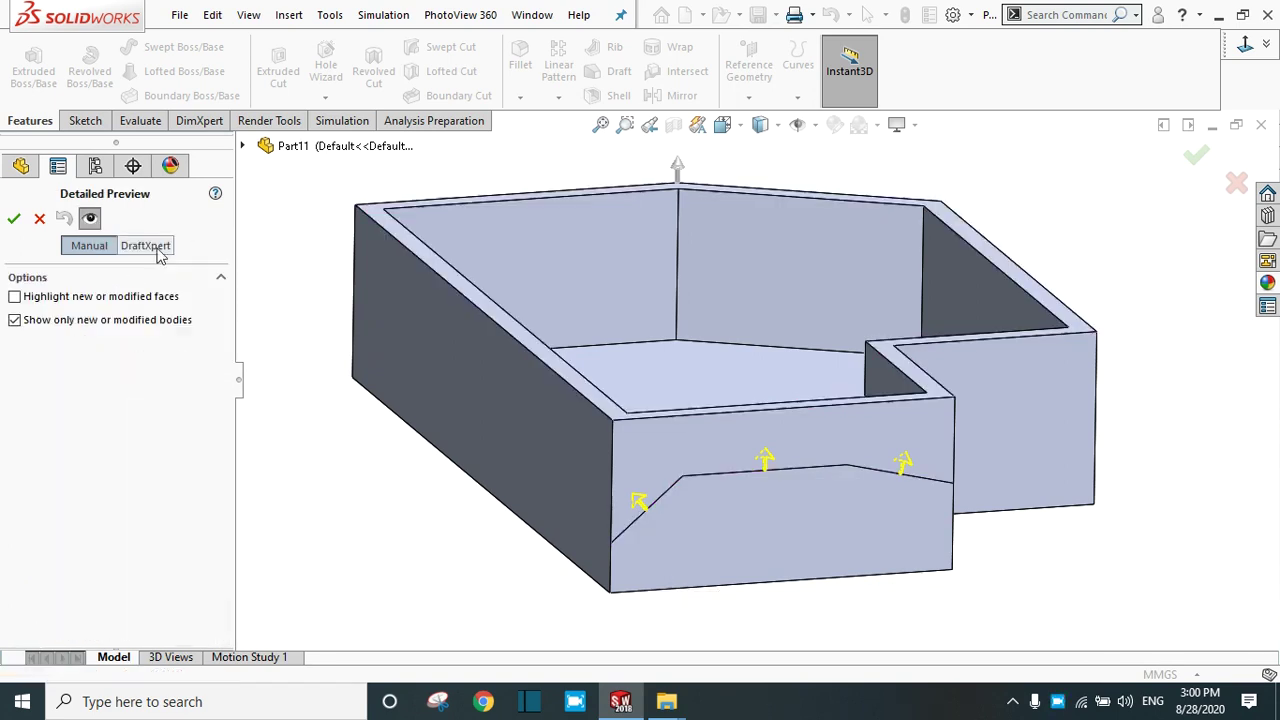
middle_drag(447, 615, 707, 528)
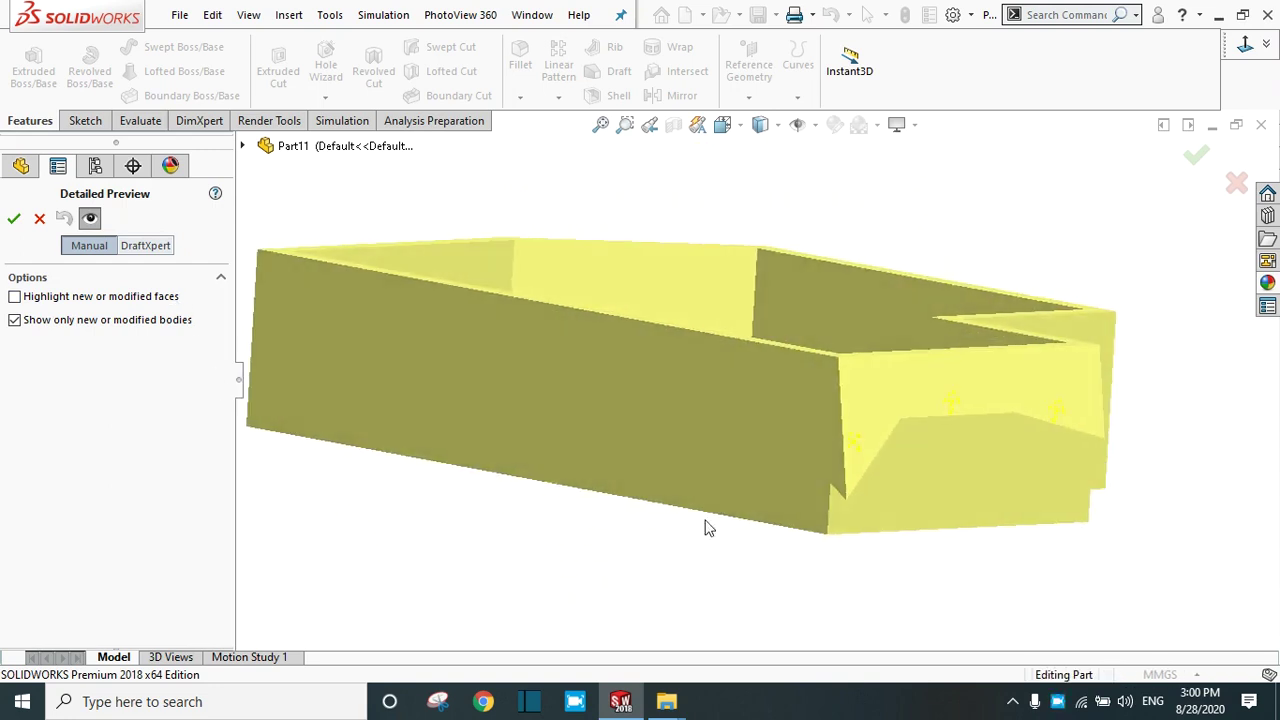
click(90, 219)
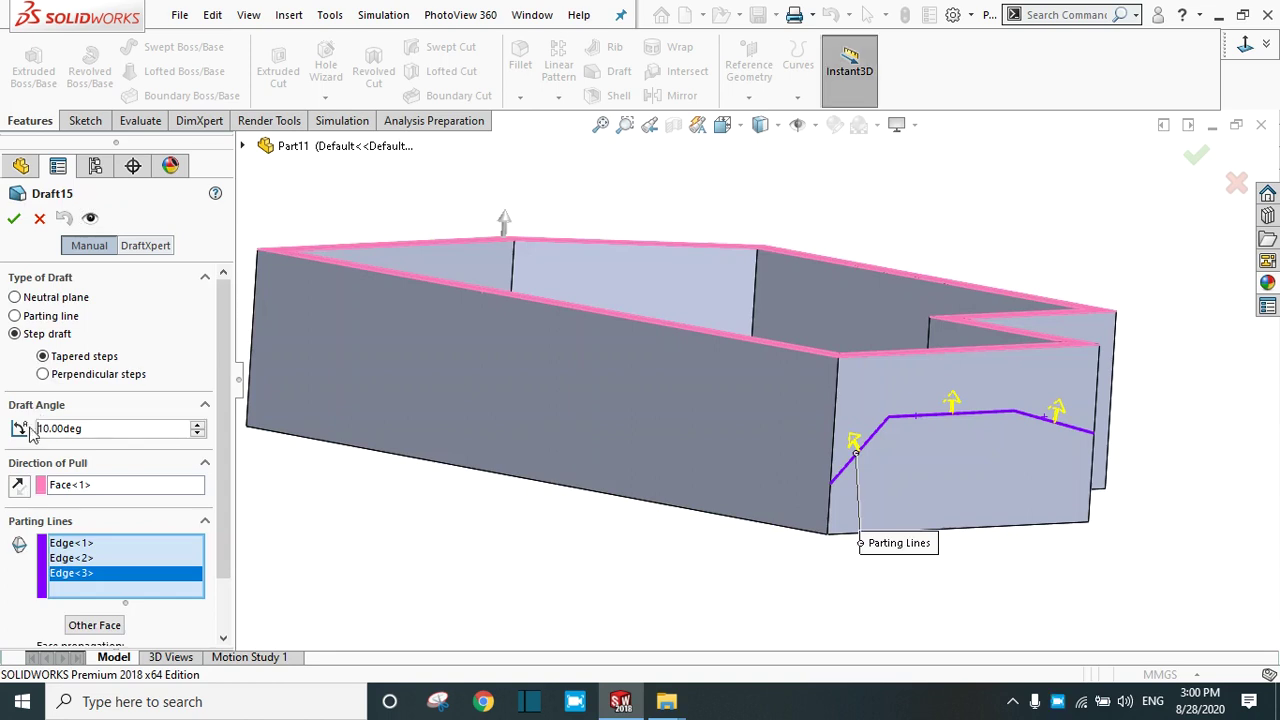
Step: Reverse the direction of pull and inspect the tapered step on the end wall in the detailed preview
click(19, 488)
click(90, 219)
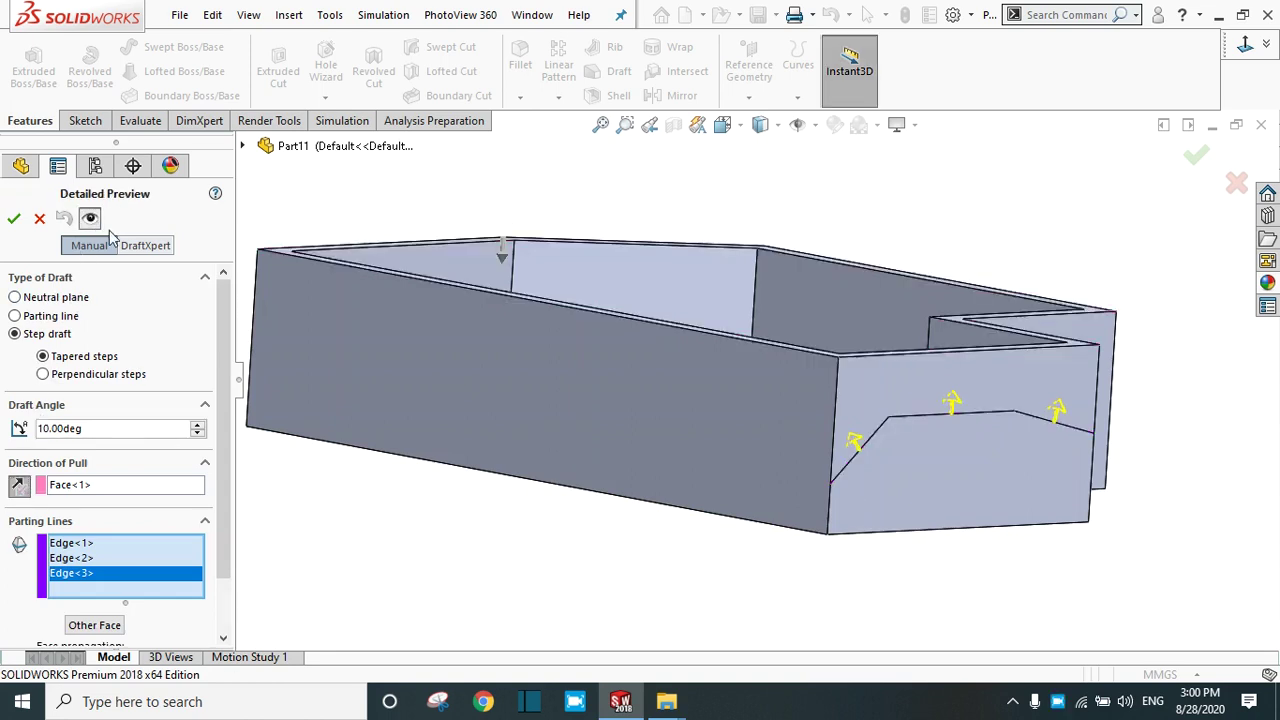
middle_drag(848, 572, 878, 568)
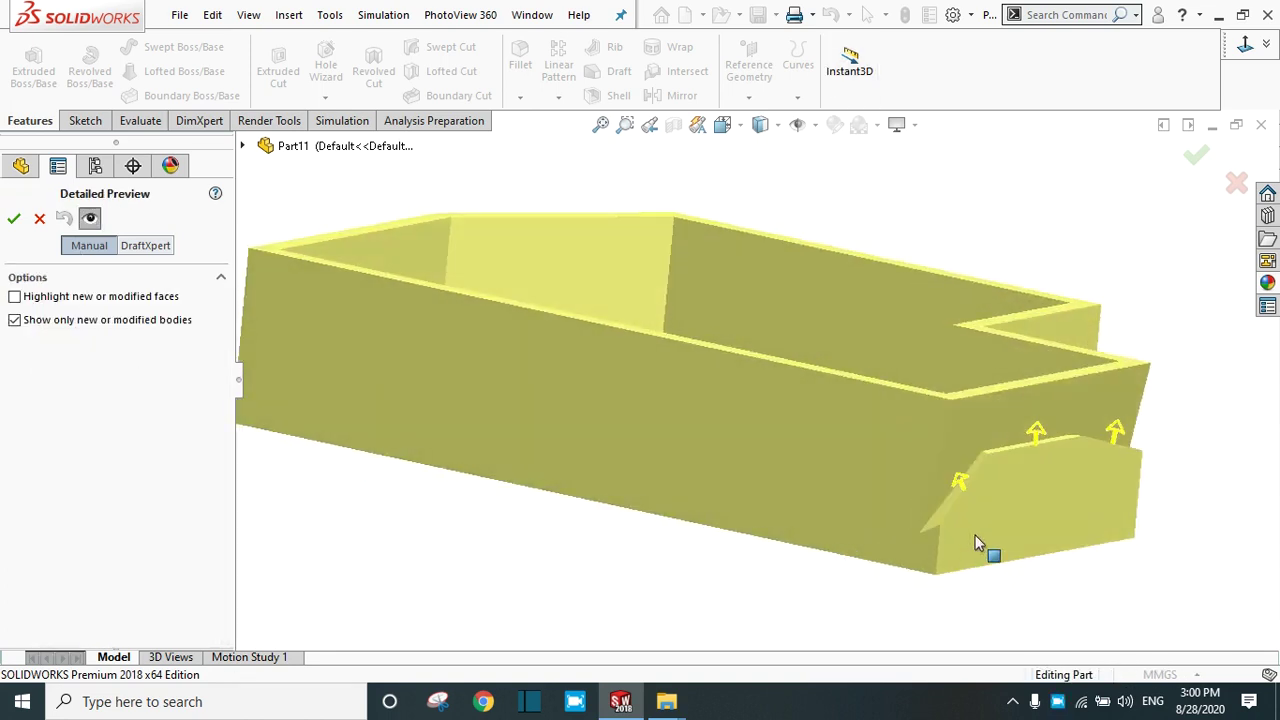
scroll(935, 450, up, 2)
scroll(900, 440, down, 5)
middle_drag(805, 523, 810, 487)
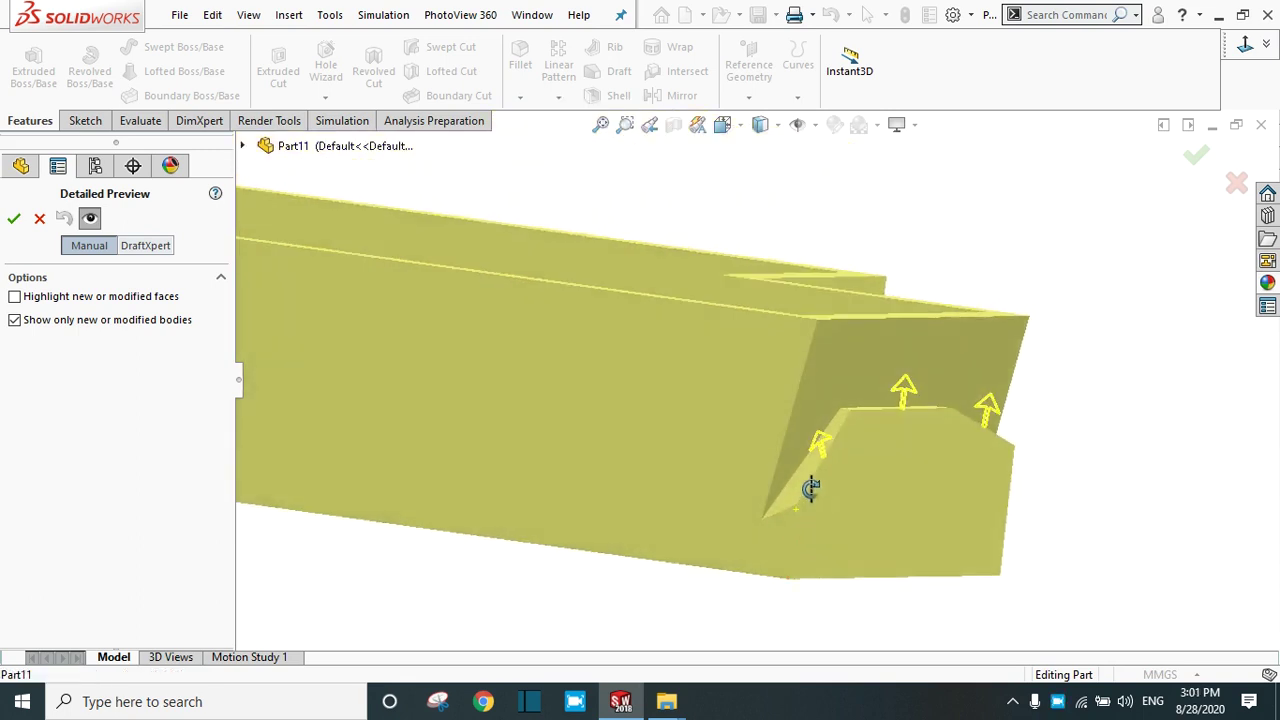
click(740, 445)
click(753, 415)
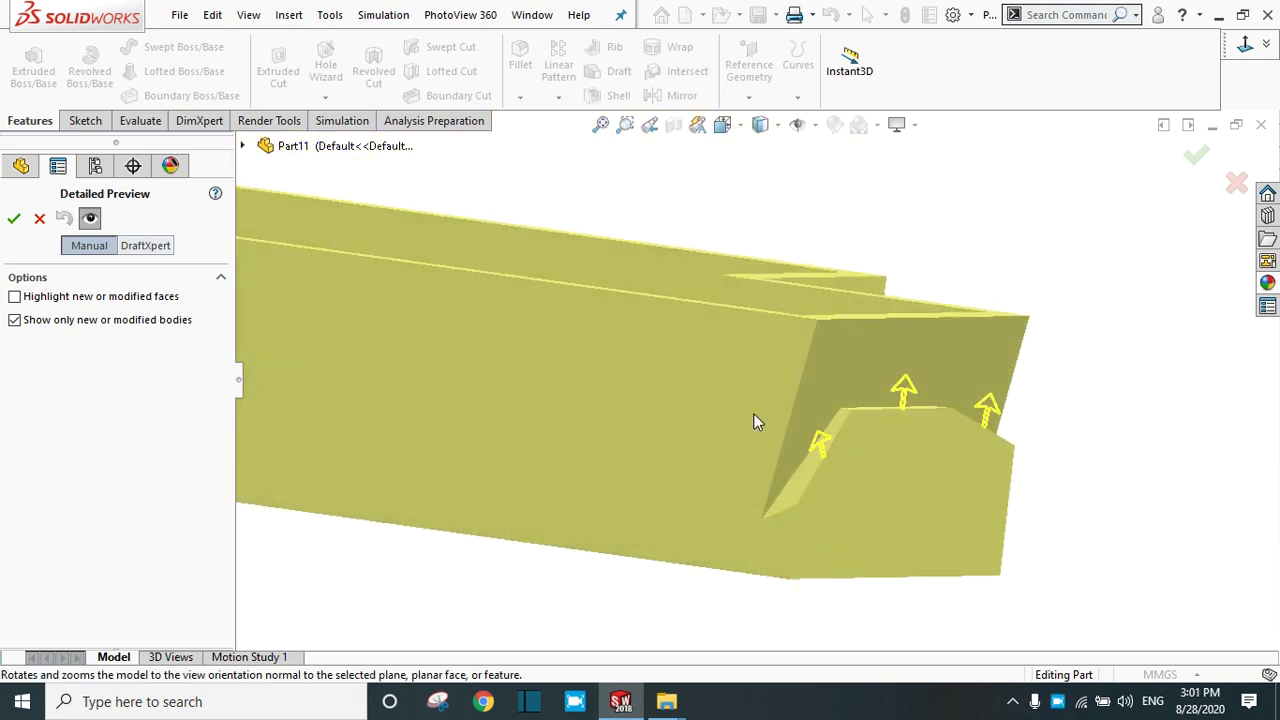
middle_drag(1100, 429, 887, 520)
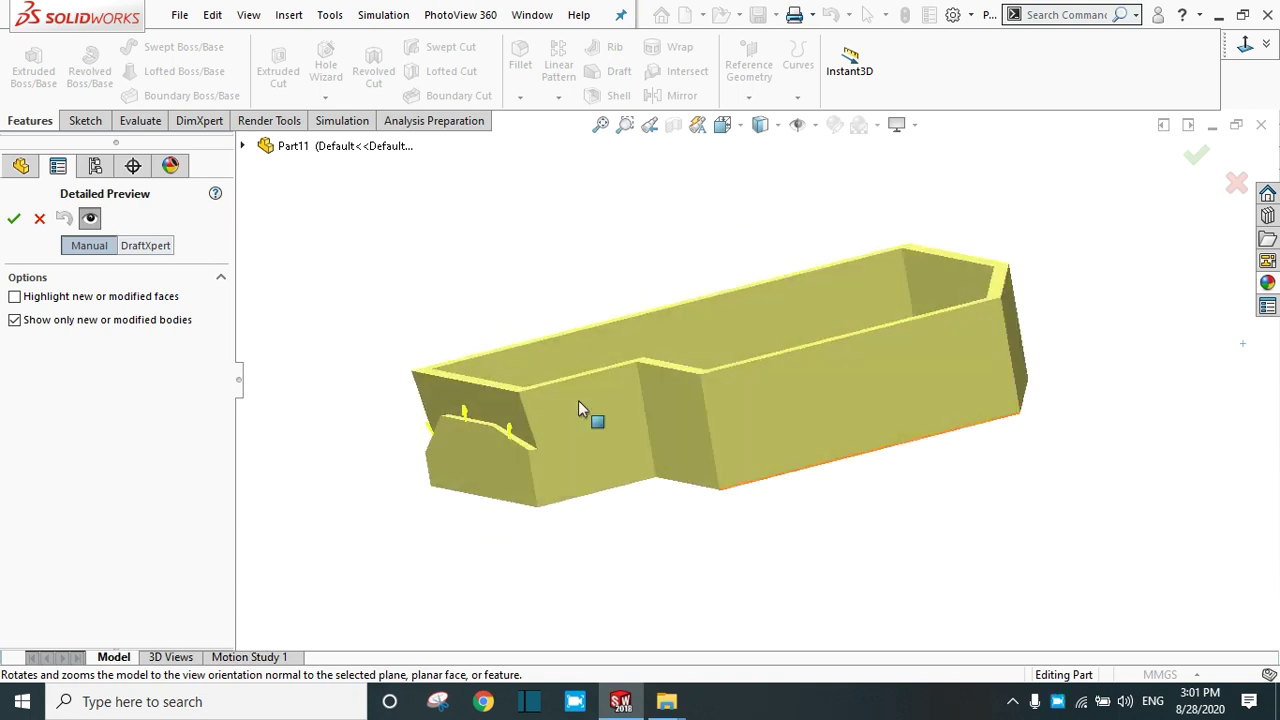
click(90, 218)
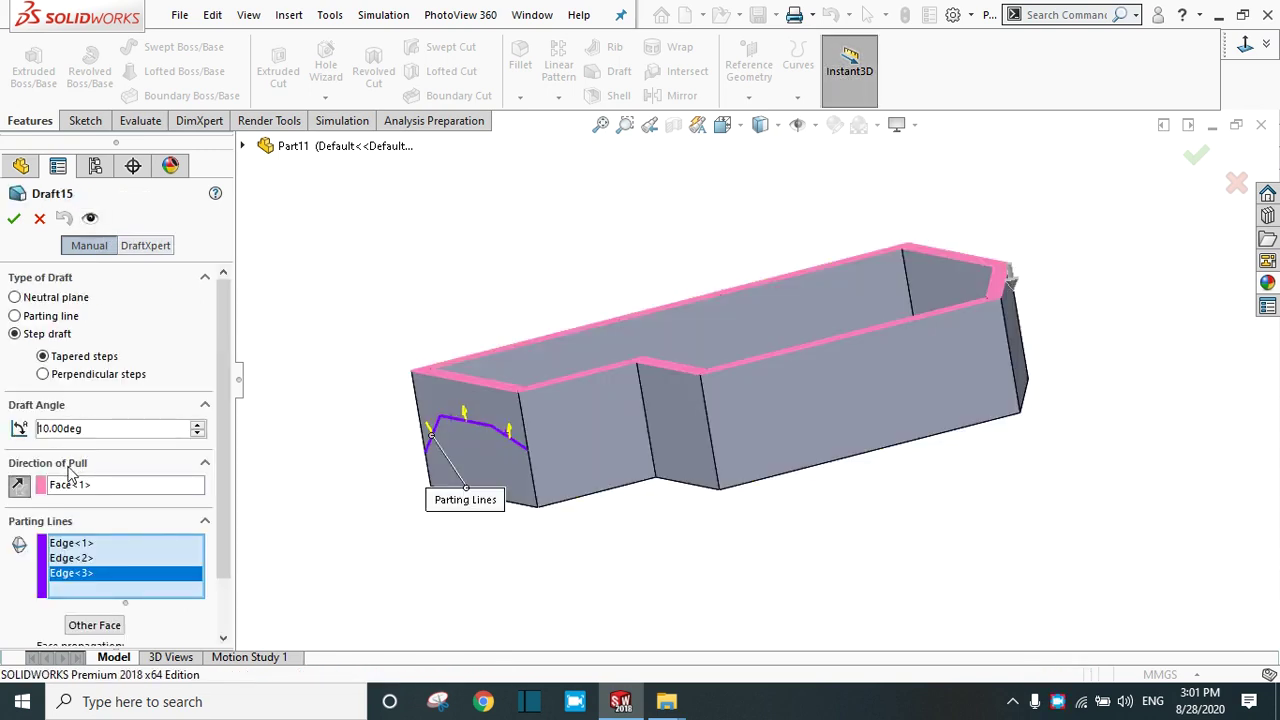
Step: Try perpendicular steps for the draft and inspect the step face up close in the detailed preview
click(43, 375)
click(90, 218)
middle_drag(568, 561, 535, 513)
scroll(501, 435, down, 10)
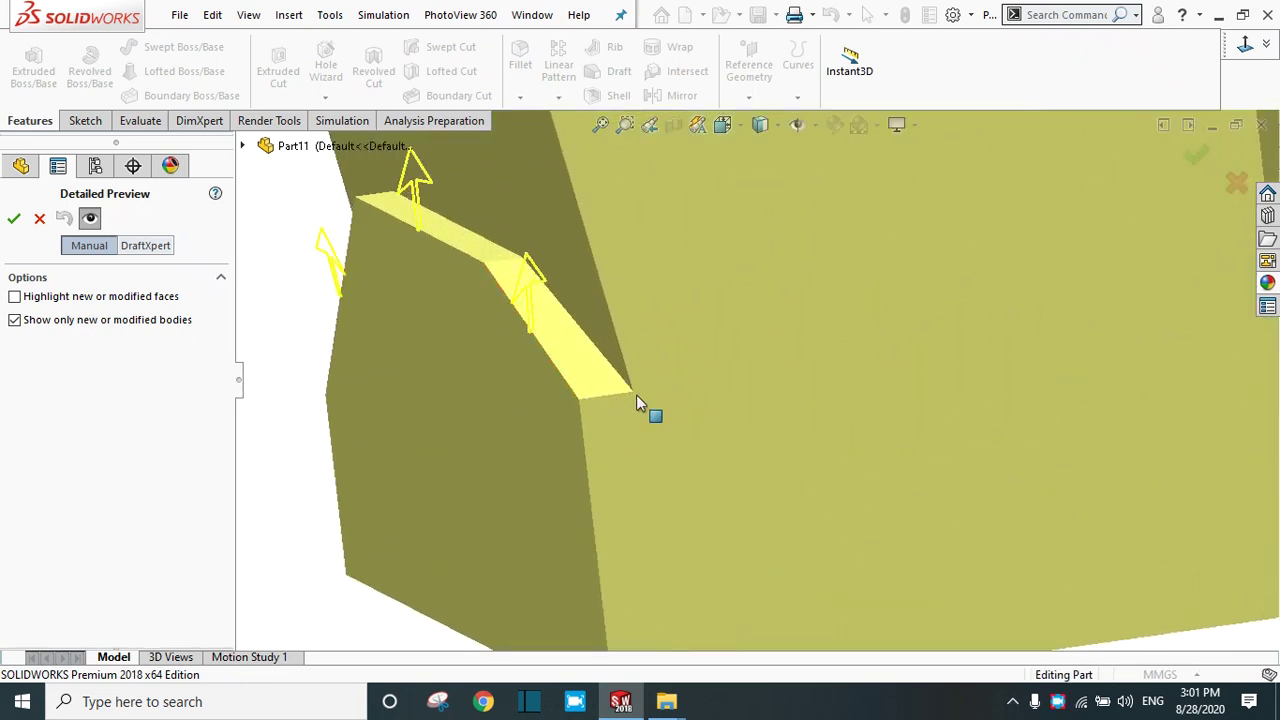
click(89, 220)
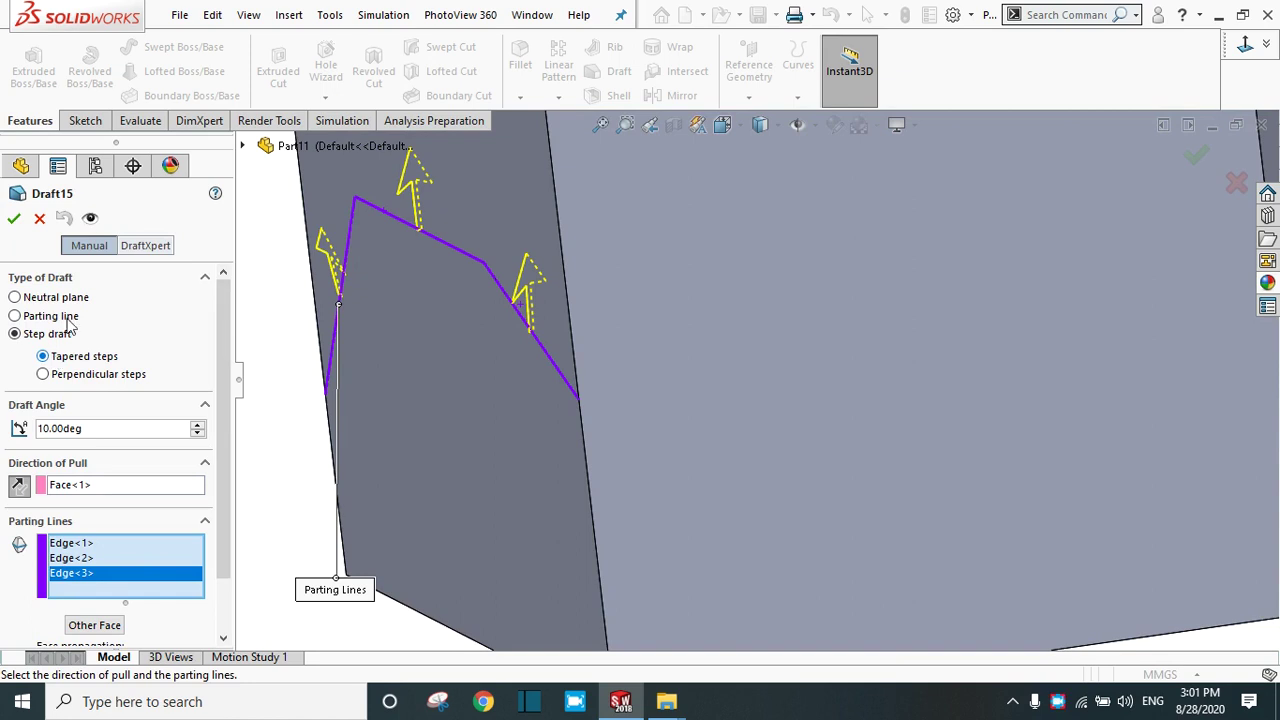
Step: Check the detailed preview with tapered steps and apply the 10 degree step draft to the end wall
click(88, 219)
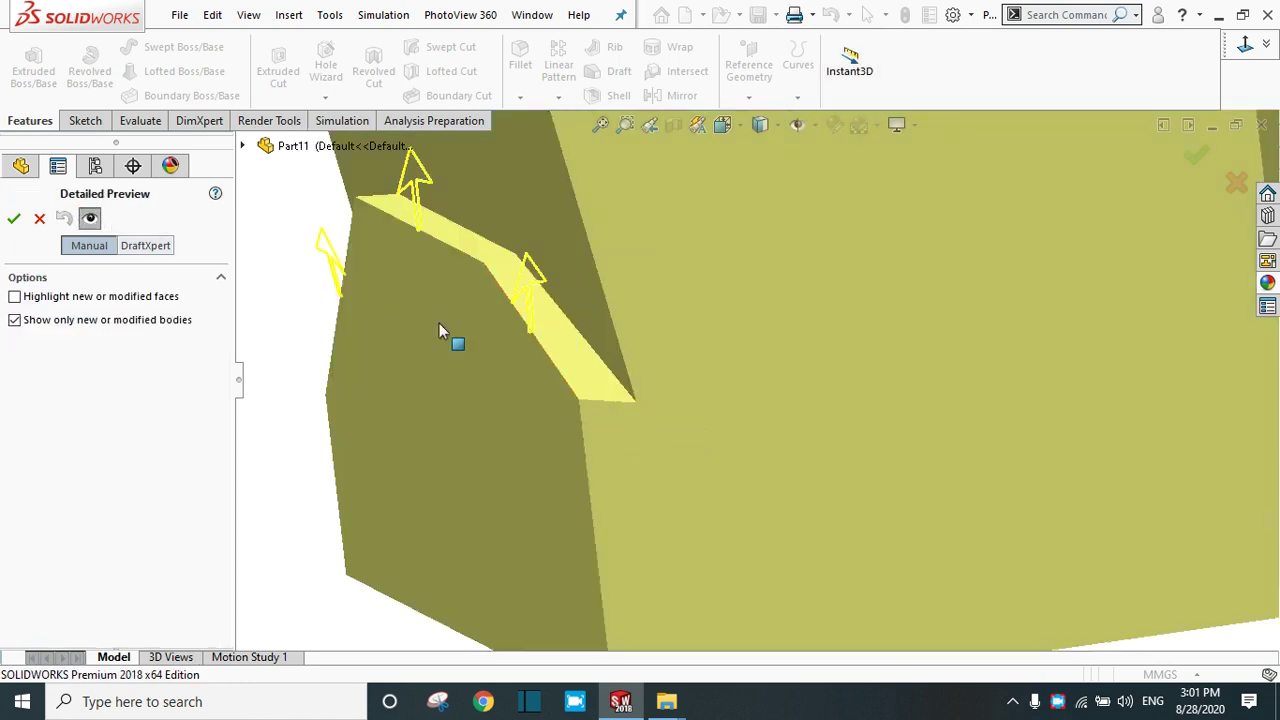
click(89, 218)
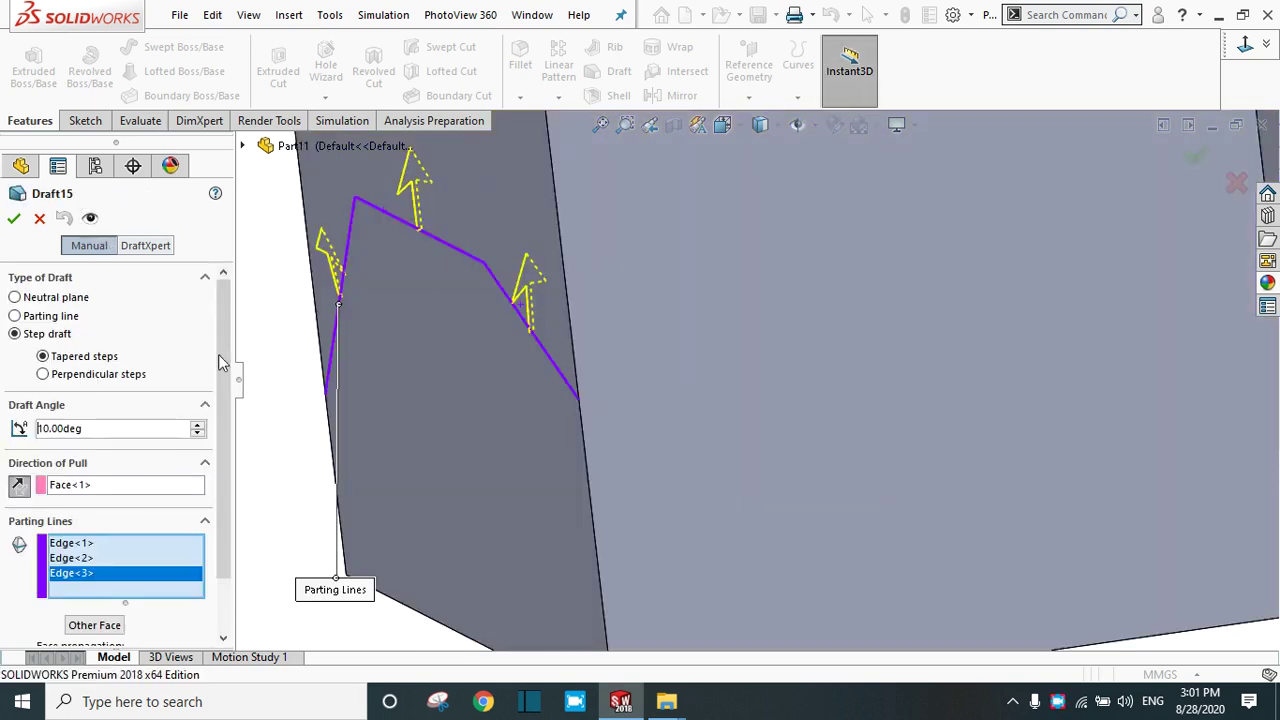
scroll(341, 434, up, 6)
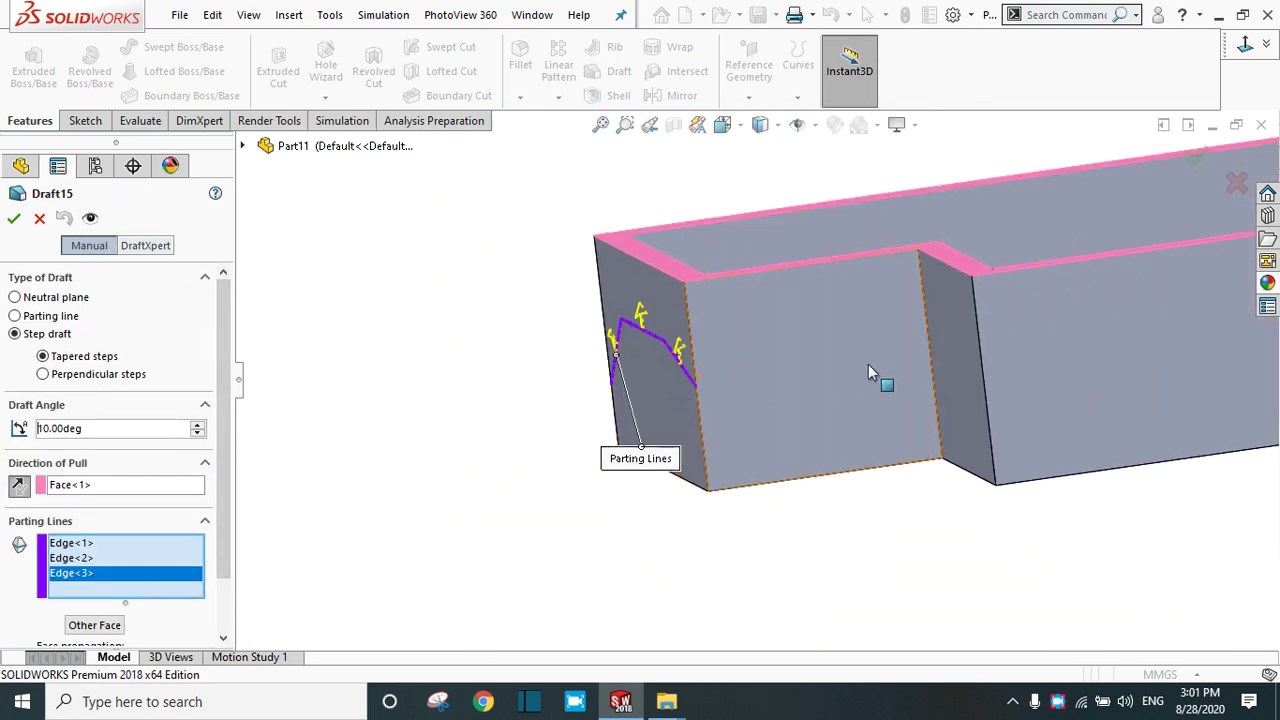
scroll(963, 307, down, 2)
scroll(908, 325, up, 3)
scroll(830, 349, down, 2)
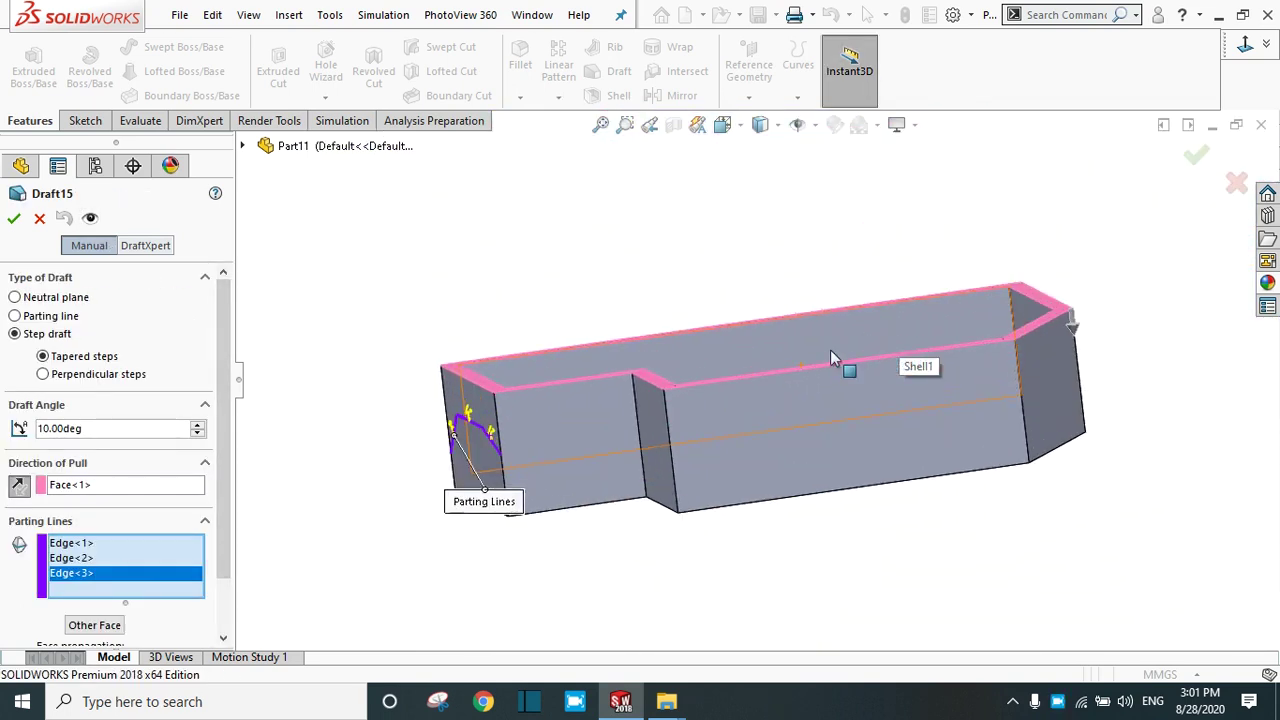
click(13, 218)
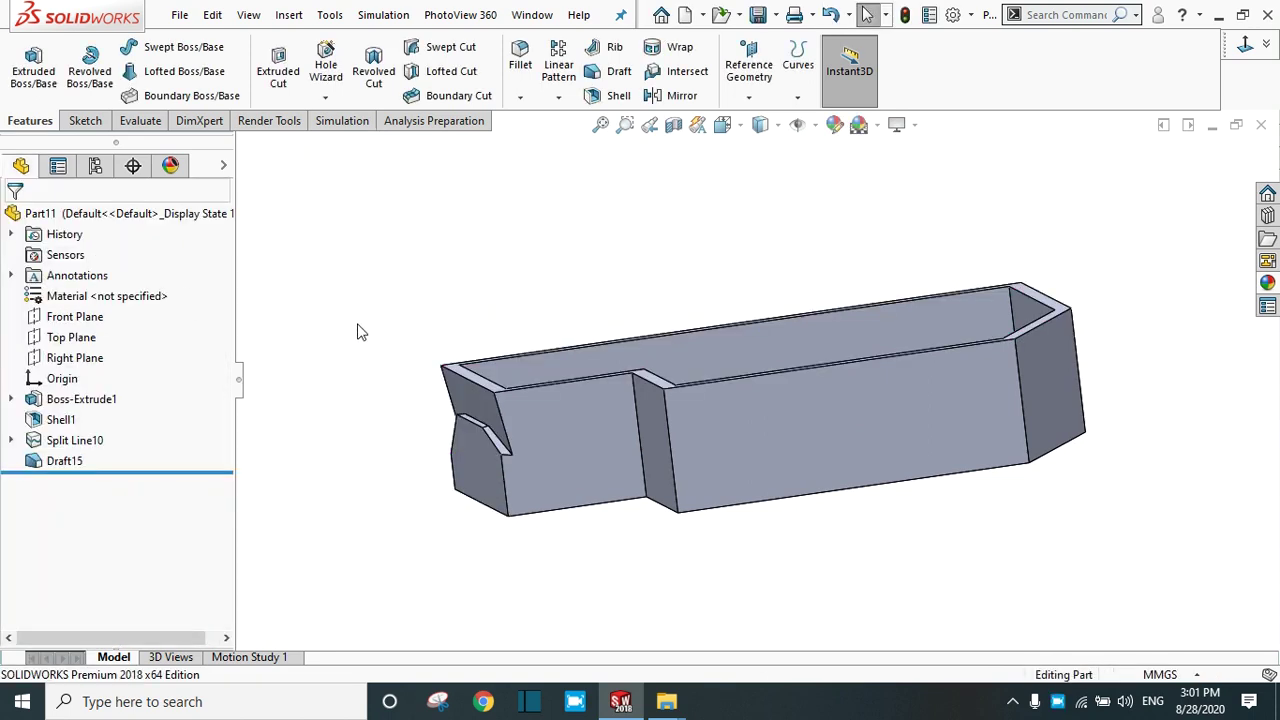
Step: Examine the finished step draft on the end wall from several viewing angles
middle_drag(380, 363, 531, 449)
scroll(903, 569, up, 2)
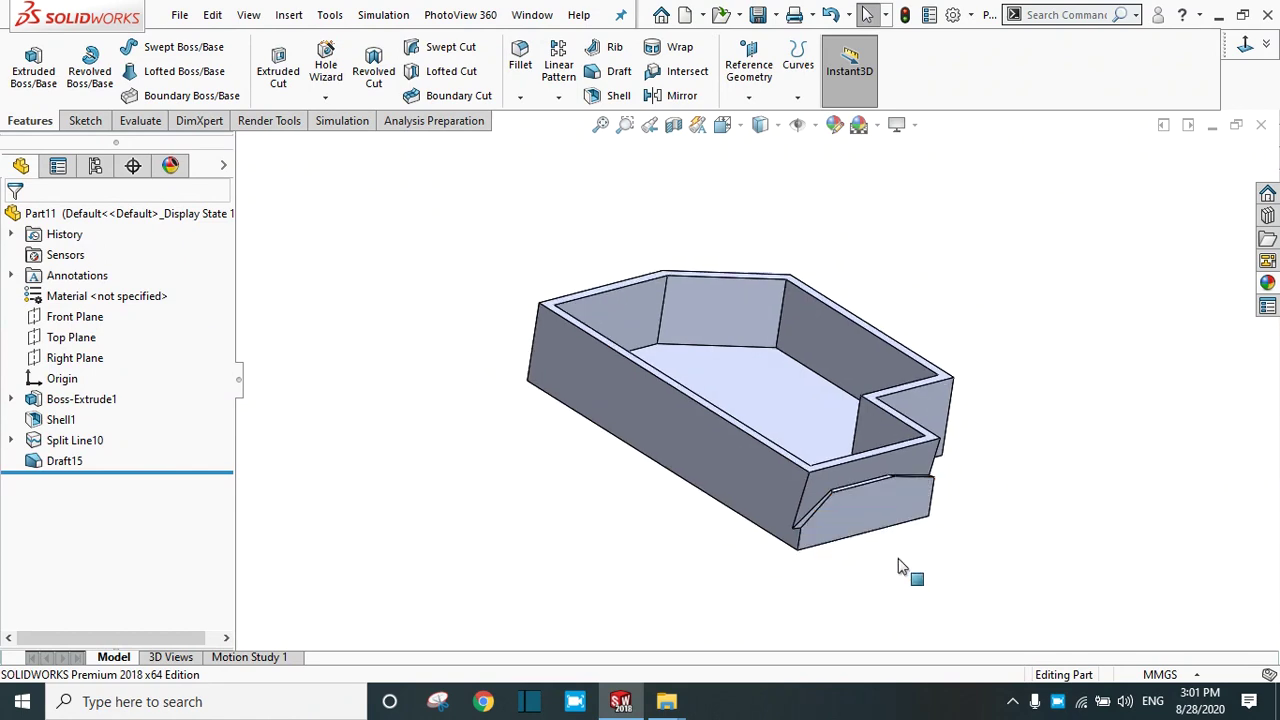
scroll(840, 487, down, 1)
scroll(815, 445, up, 3)
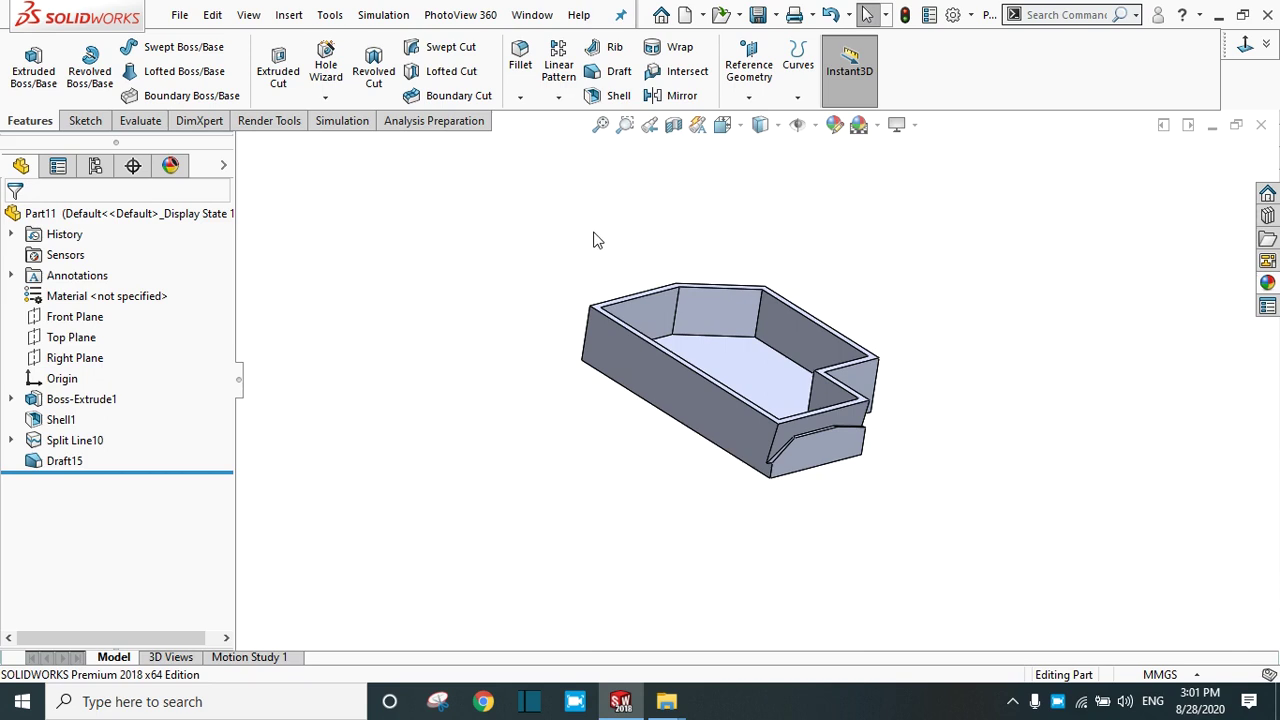
middle_drag(594, 240, 978, 500)
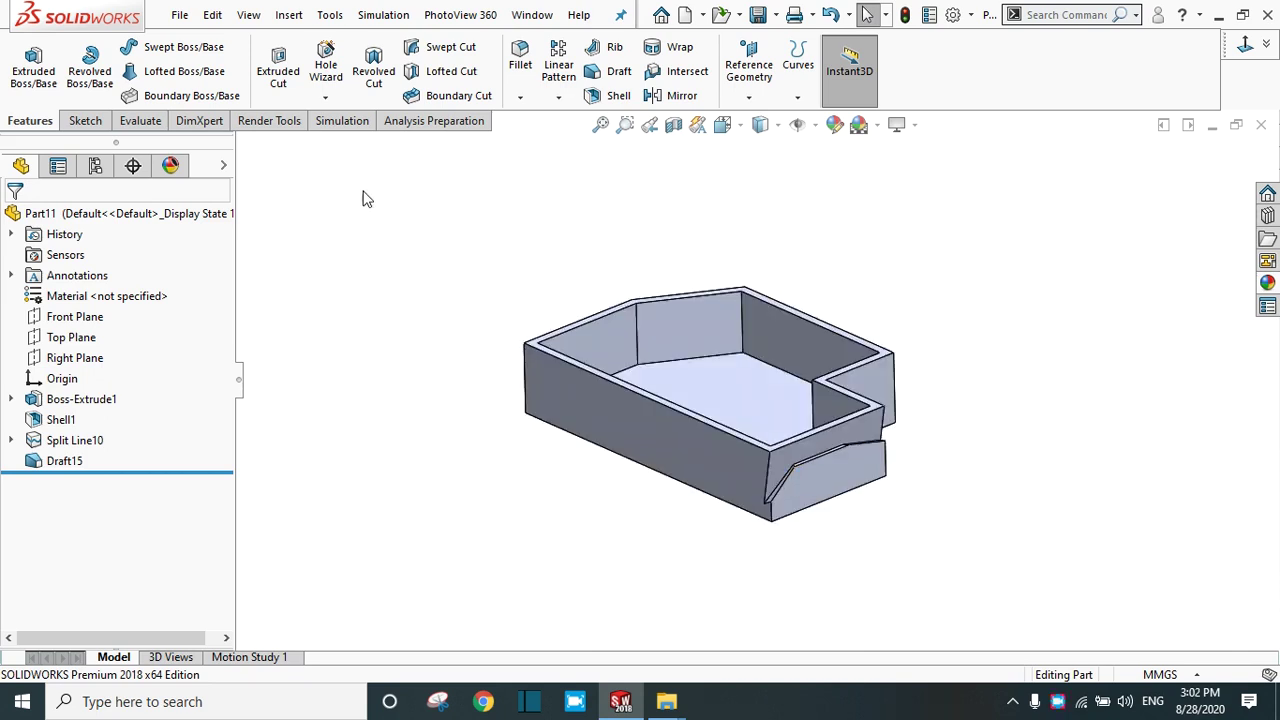
click(619, 74)
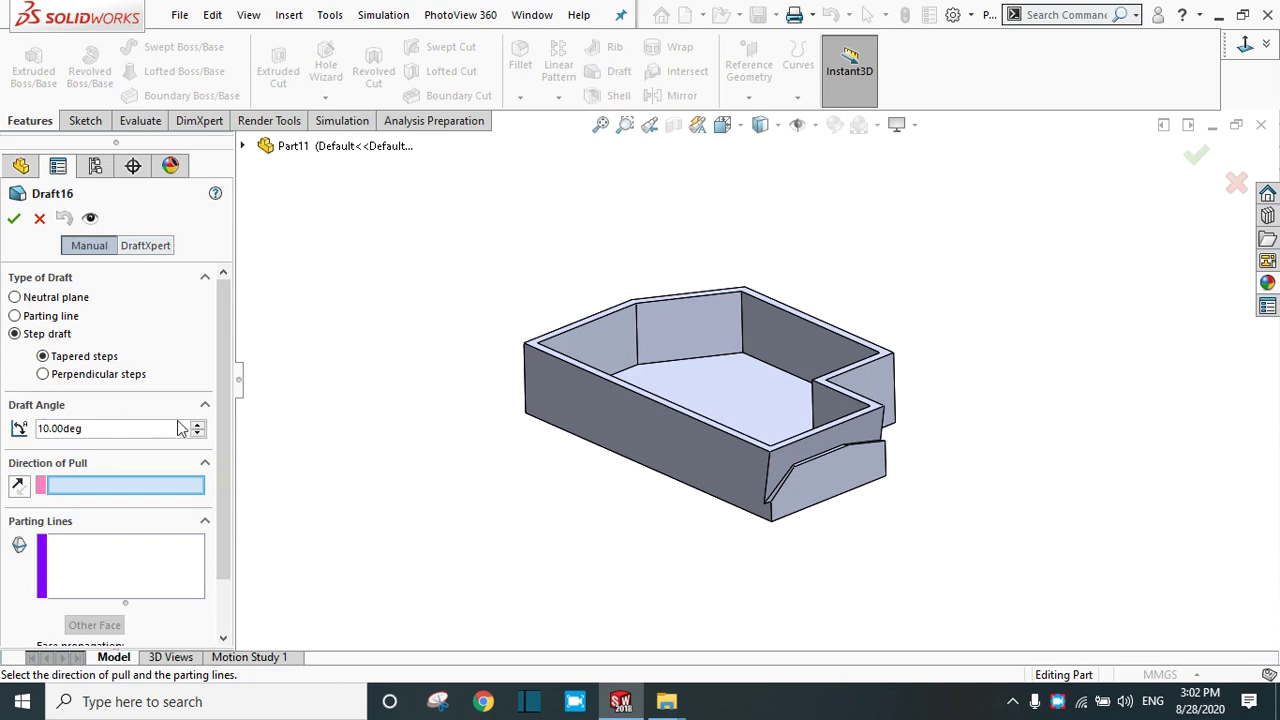
drag(218, 356, 219, 470)
click(134, 602)
click(120, 622)
drag(223, 500, 238, 446)
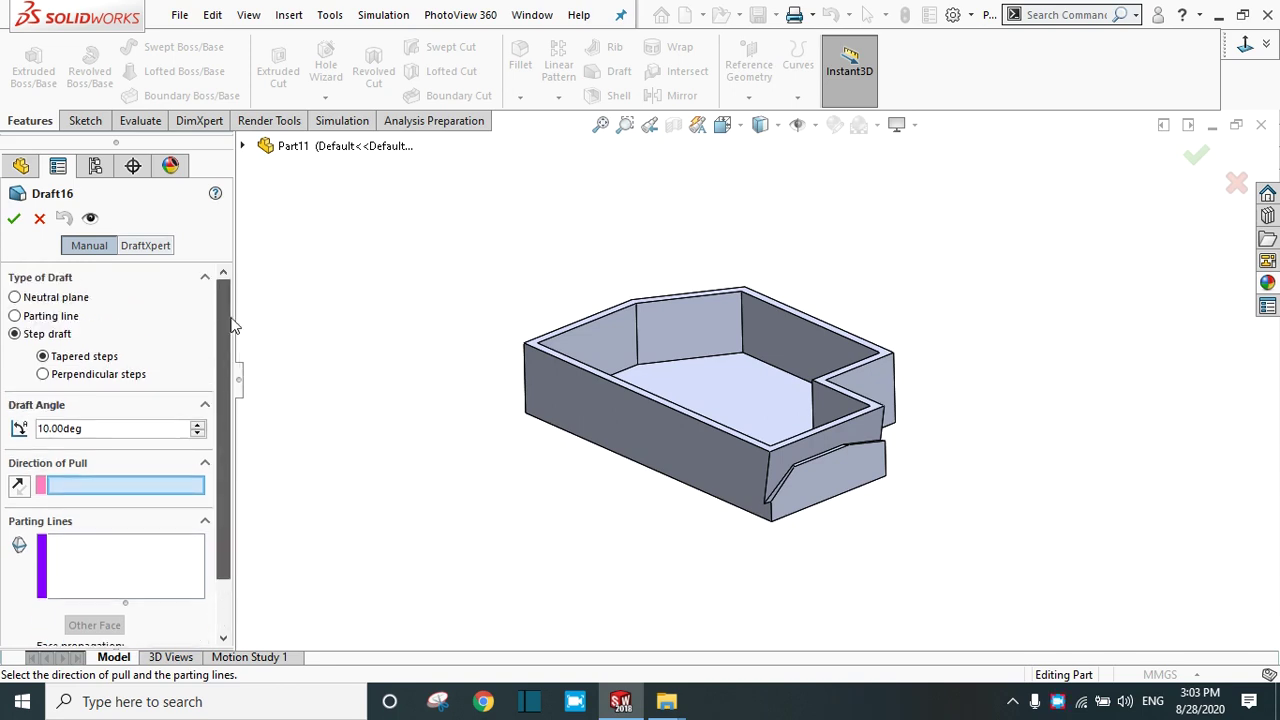
click(39, 218)
Step: Undo the step draft, the split line and its sketch on the end wall
click(64, 463)
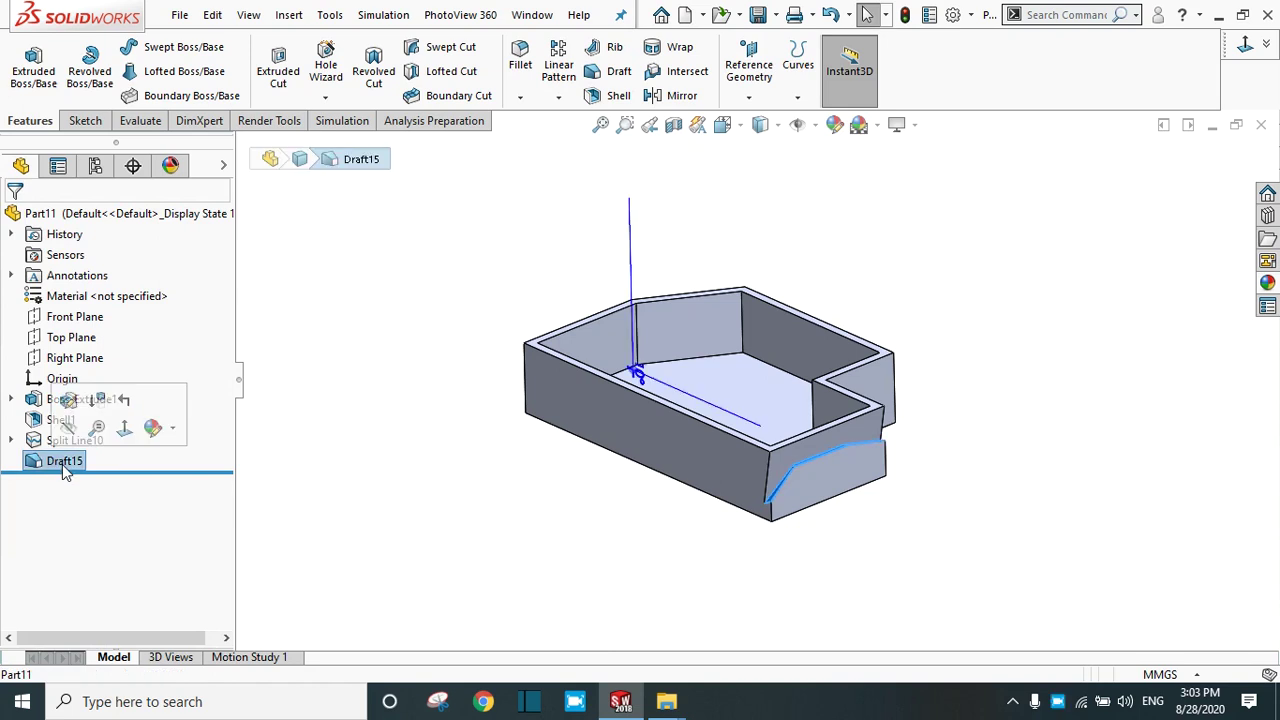
key(ctrl+z)
click(60, 441)
key(ctrl+z)
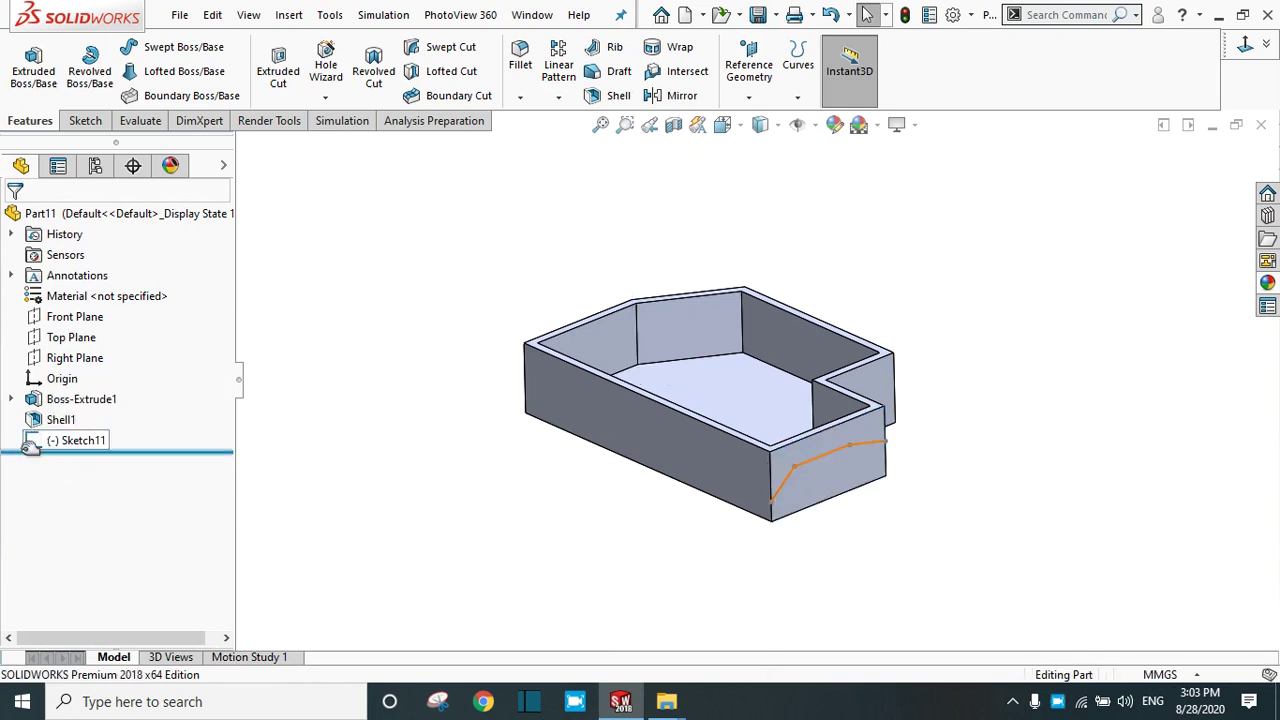
key(ctrl+z)
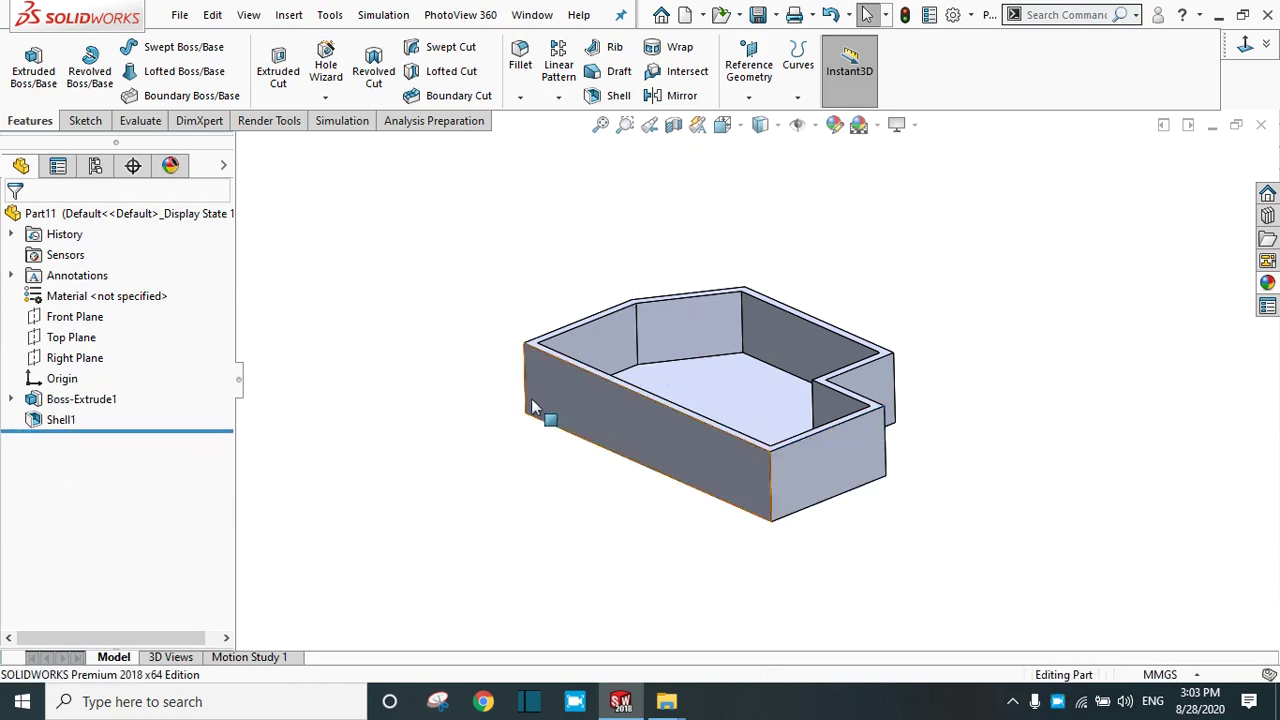
Step: Fillet the vertical outer corner edge between the long wall and the adjoining angled wall with a 10 mm radius
scroll(531, 398, down, 4)
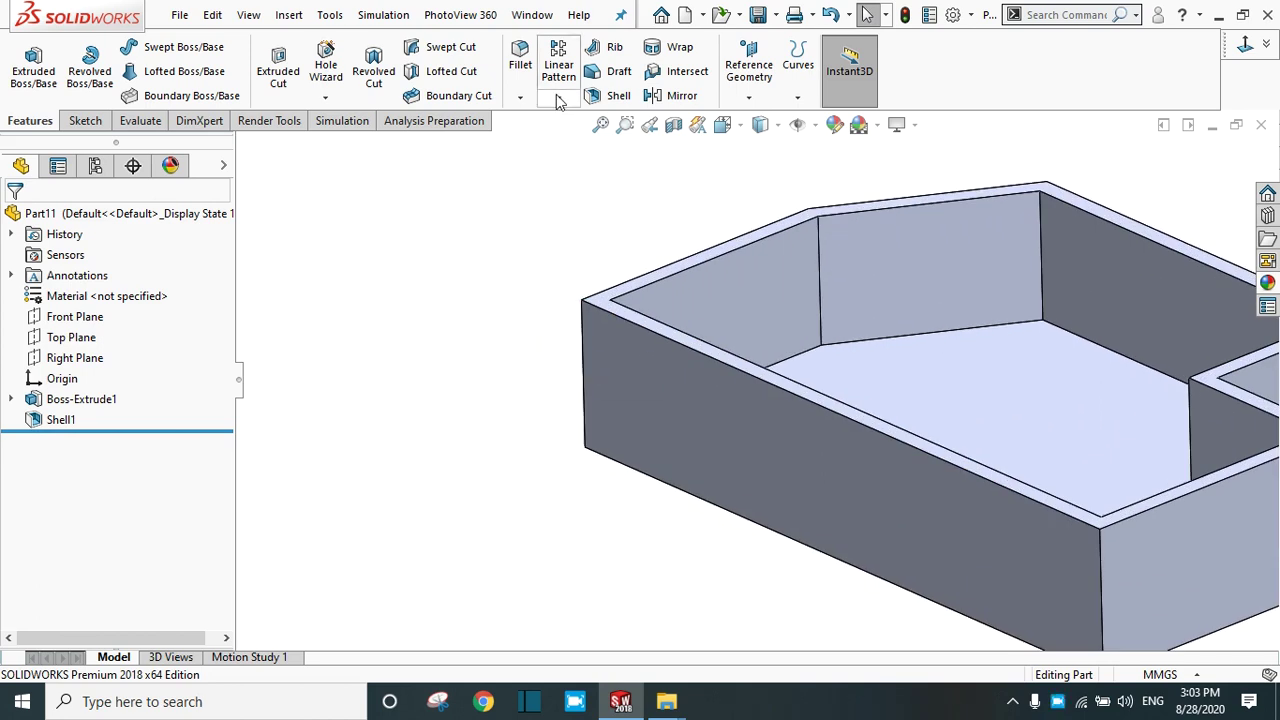
click(582, 330)
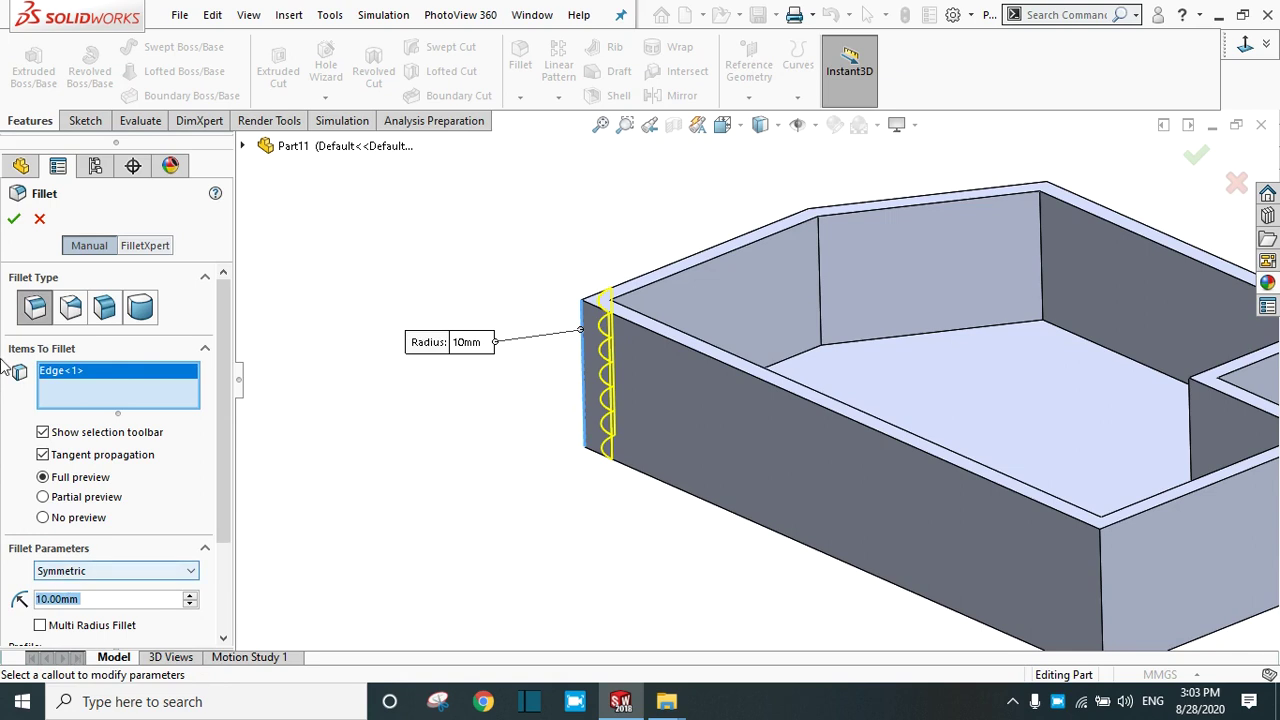
key(Return)
scroll(875, 350, down, 3)
middle_drag(888, 355, 907, 391)
scroll(870, 390, down, 2)
click(910, 179)
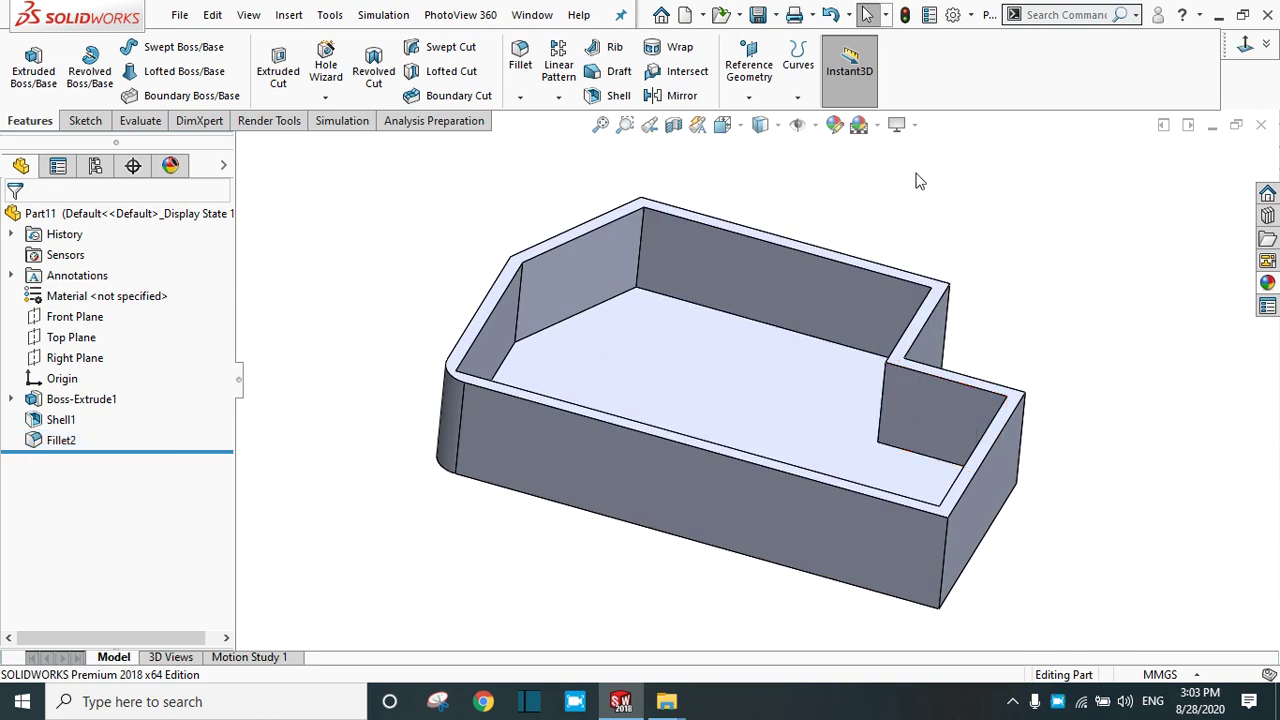
Step: Set up a 10 degree neutral plane draft with the top rim as neutral plane and the long outer wall as draft face
scroll(749, 331, up, 1)
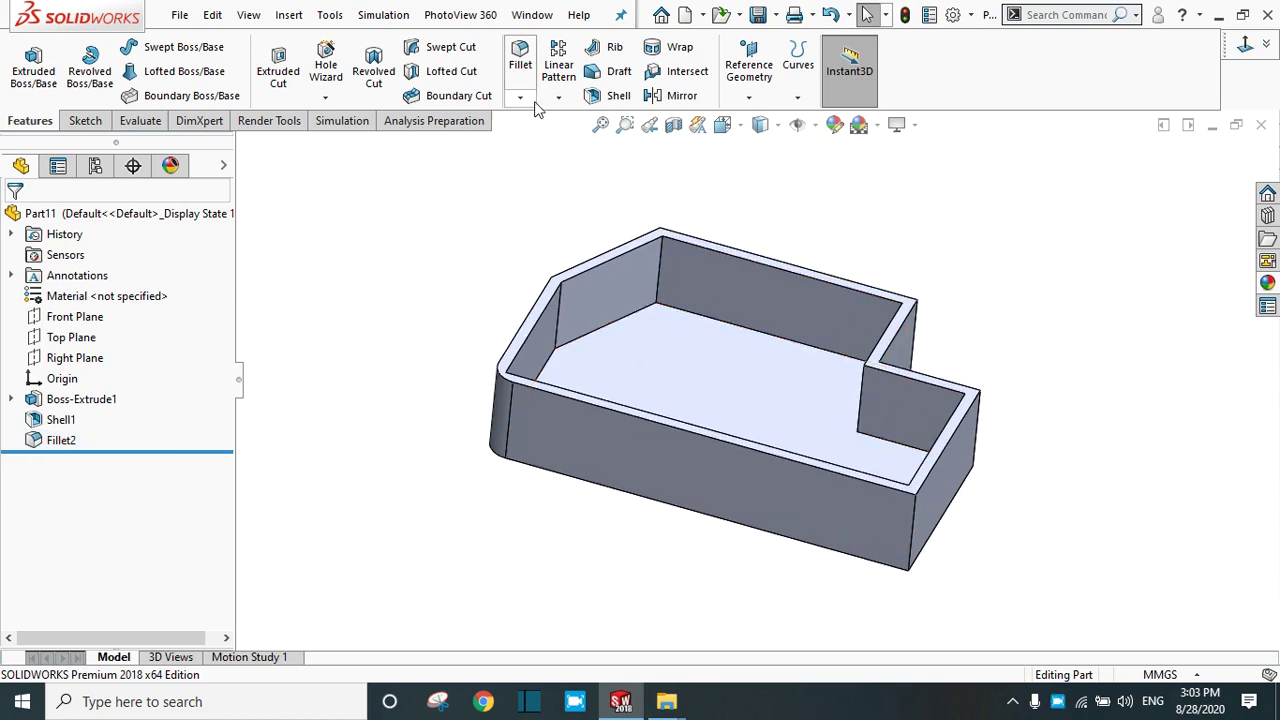
click(618, 76)
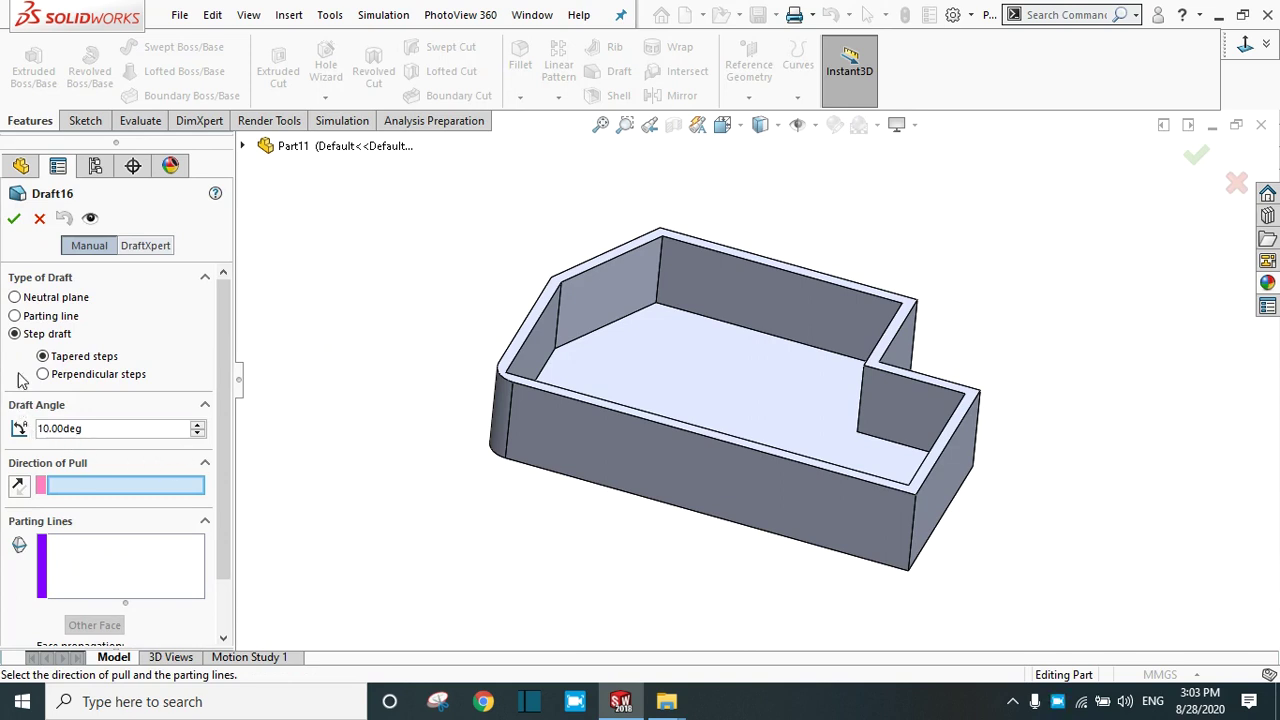
click(15, 298)
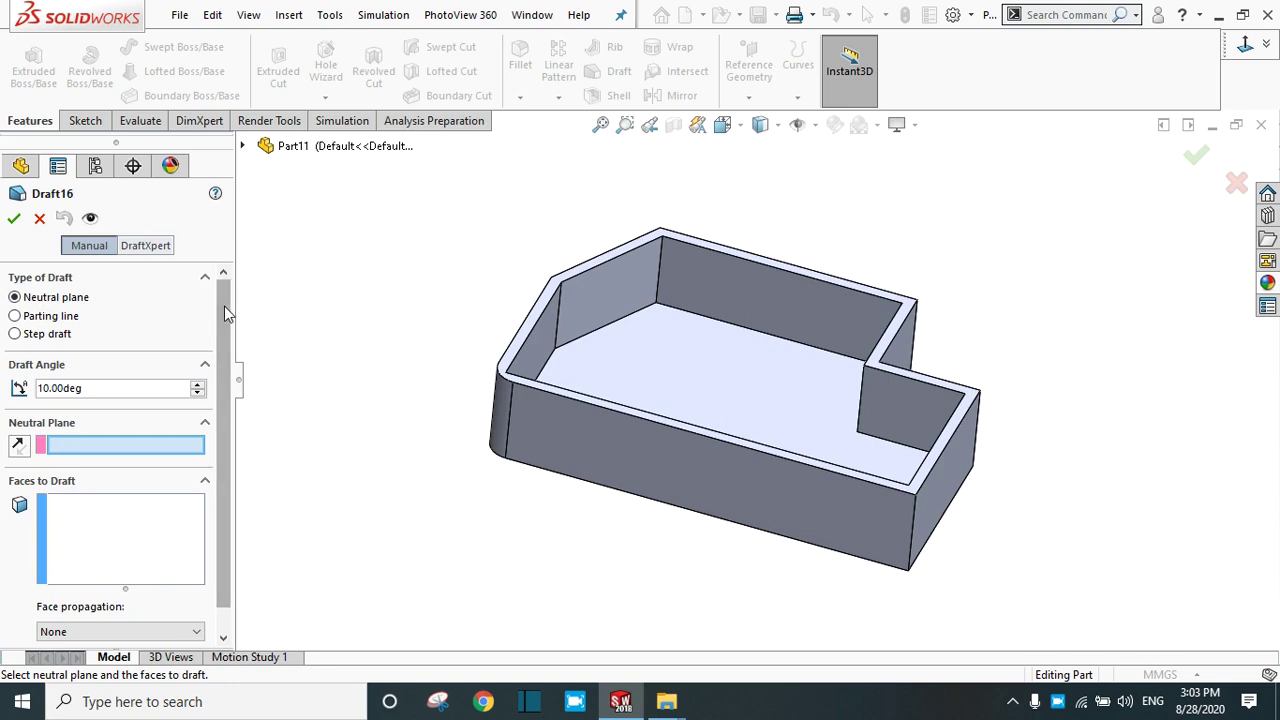
drag(224, 306, 221, 342)
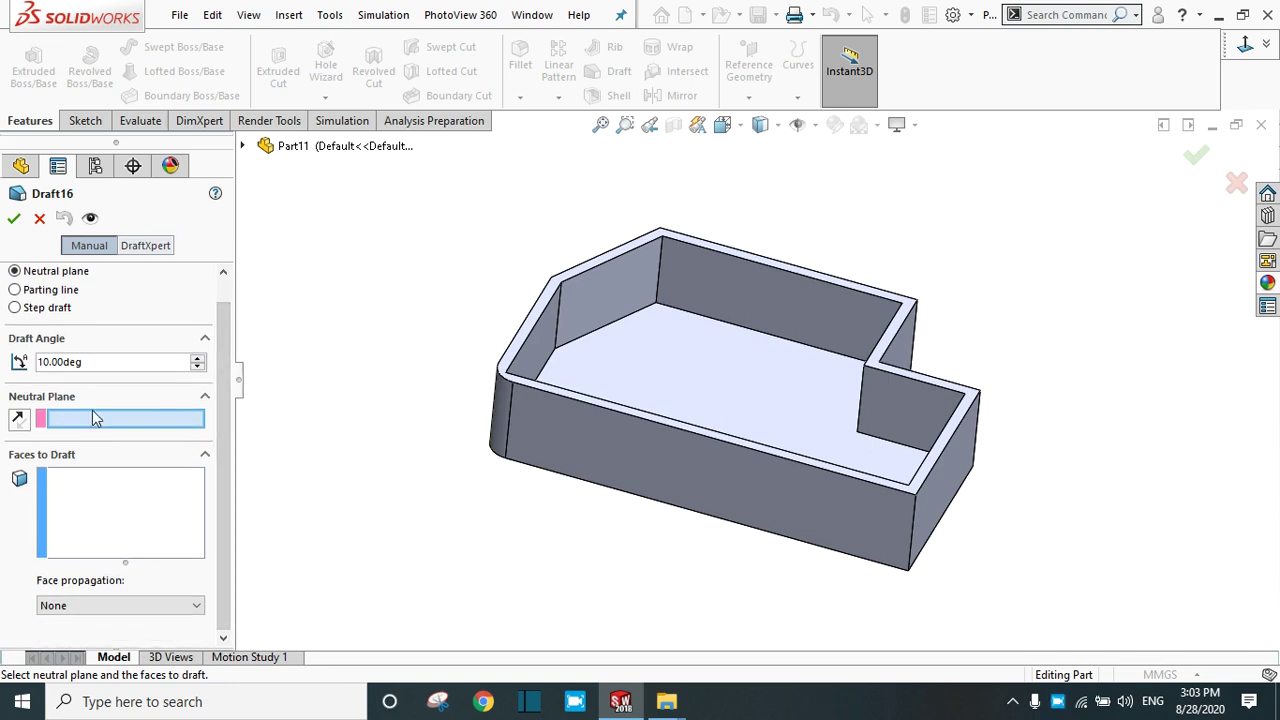
click(527, 332)
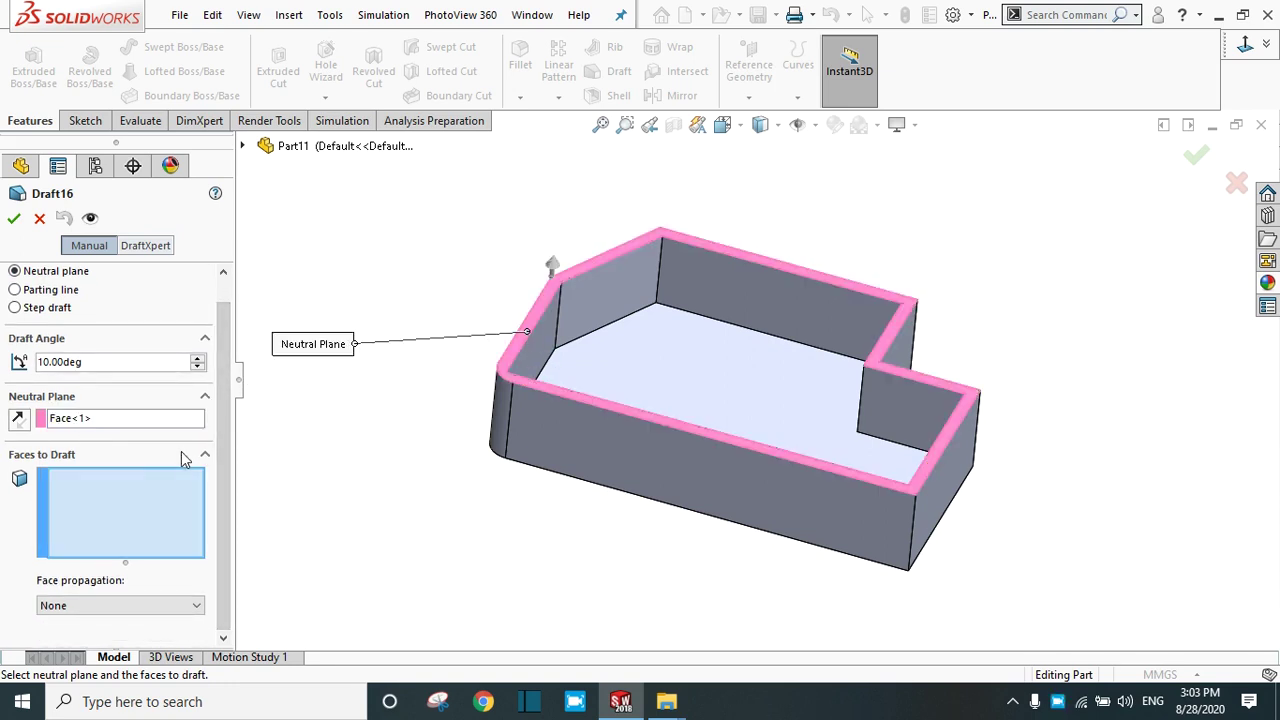
middle_drag(603, 557, 597, 486)
click(654, 414)
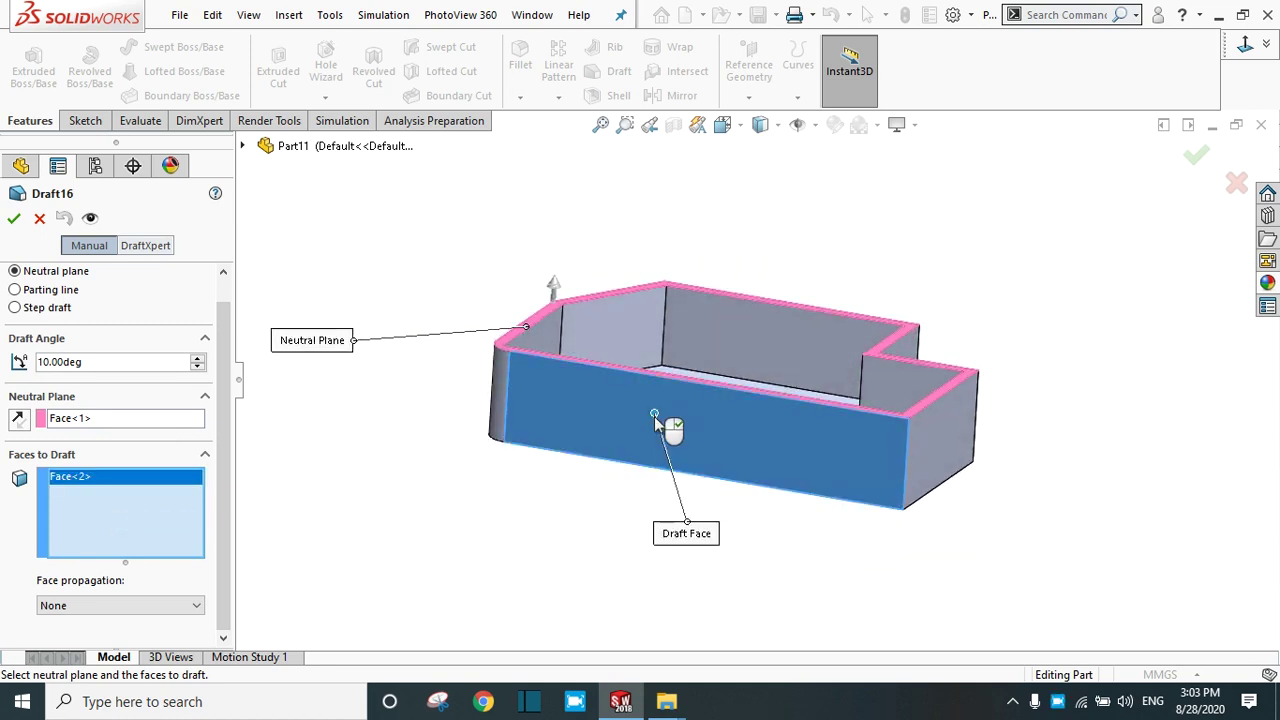
Step: Set the draft's face propagation to Along Tangent and apply the draft after checking its detailed preview
click(72, 606)
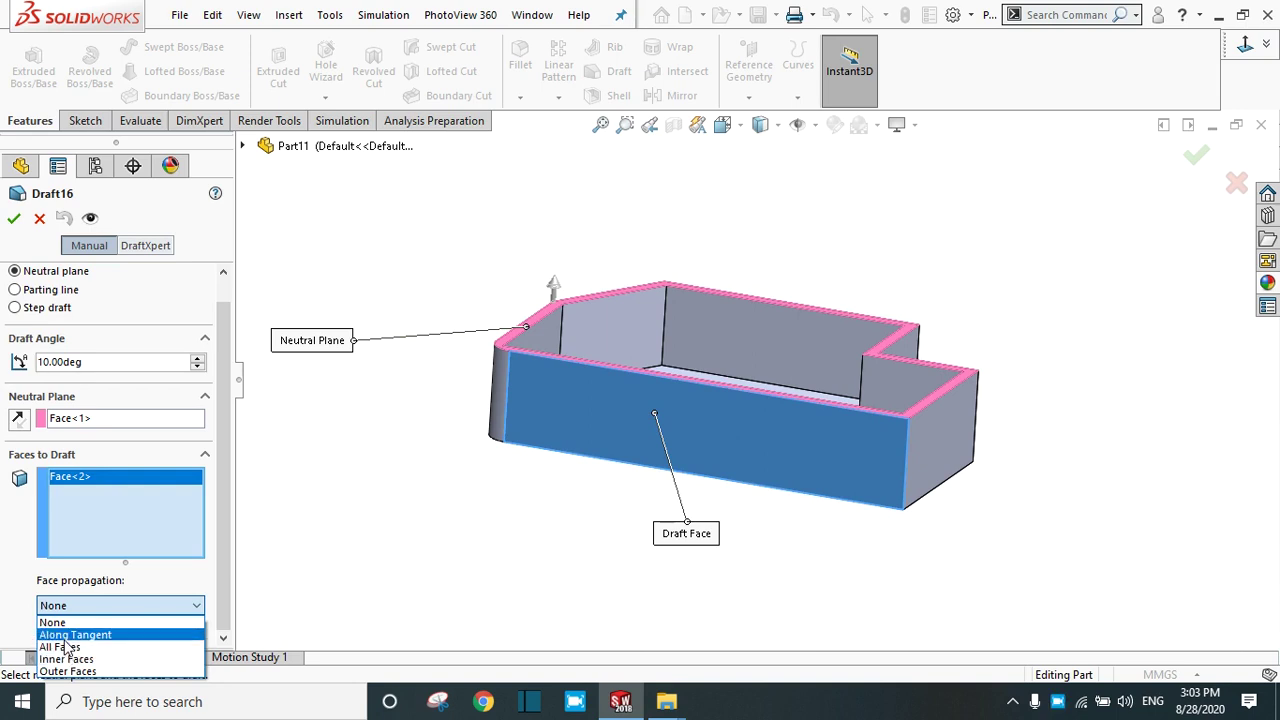
click(70, 635)
middle_drag(271, 500, 349, 531)
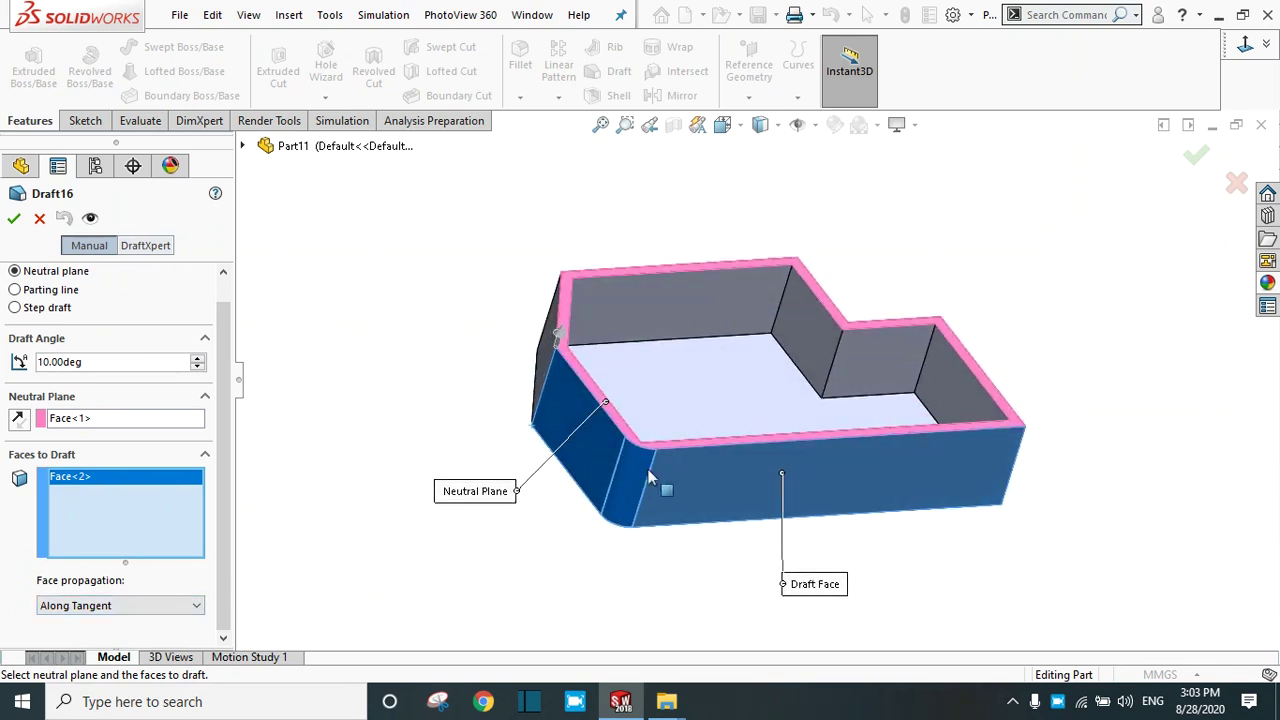
middle_drag(730, 497, 709, 486)
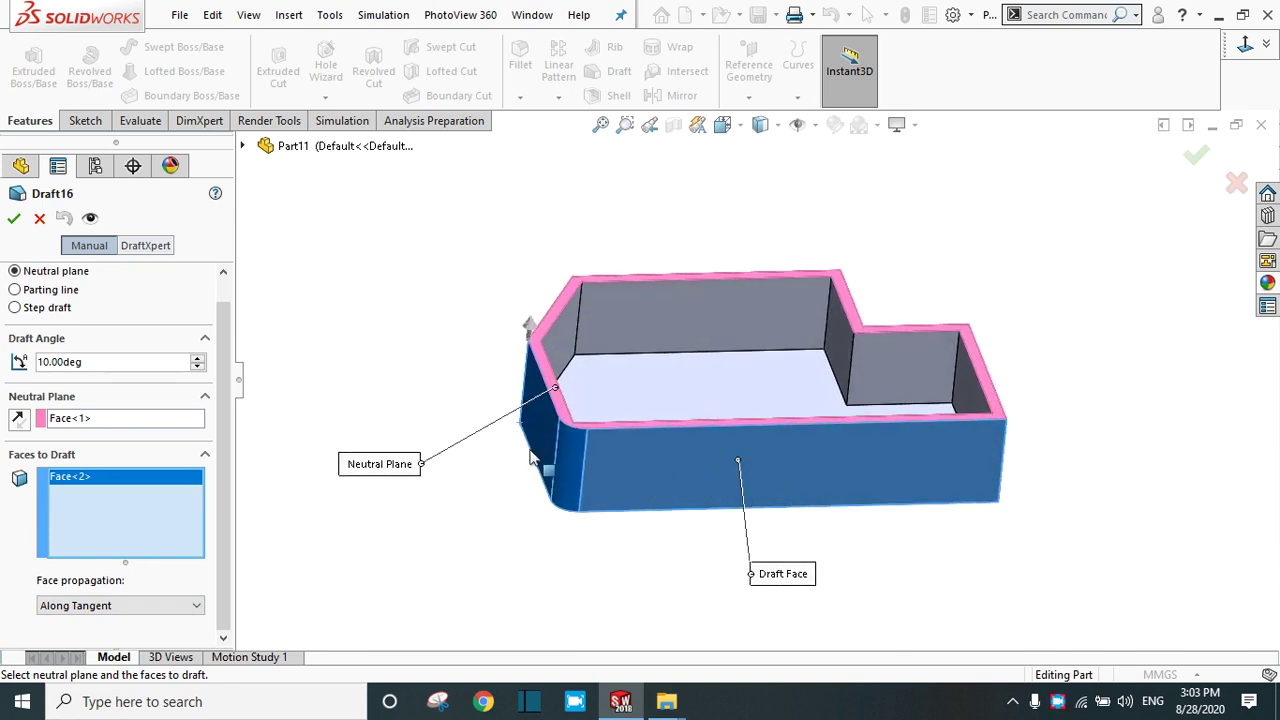
click(89, 219)
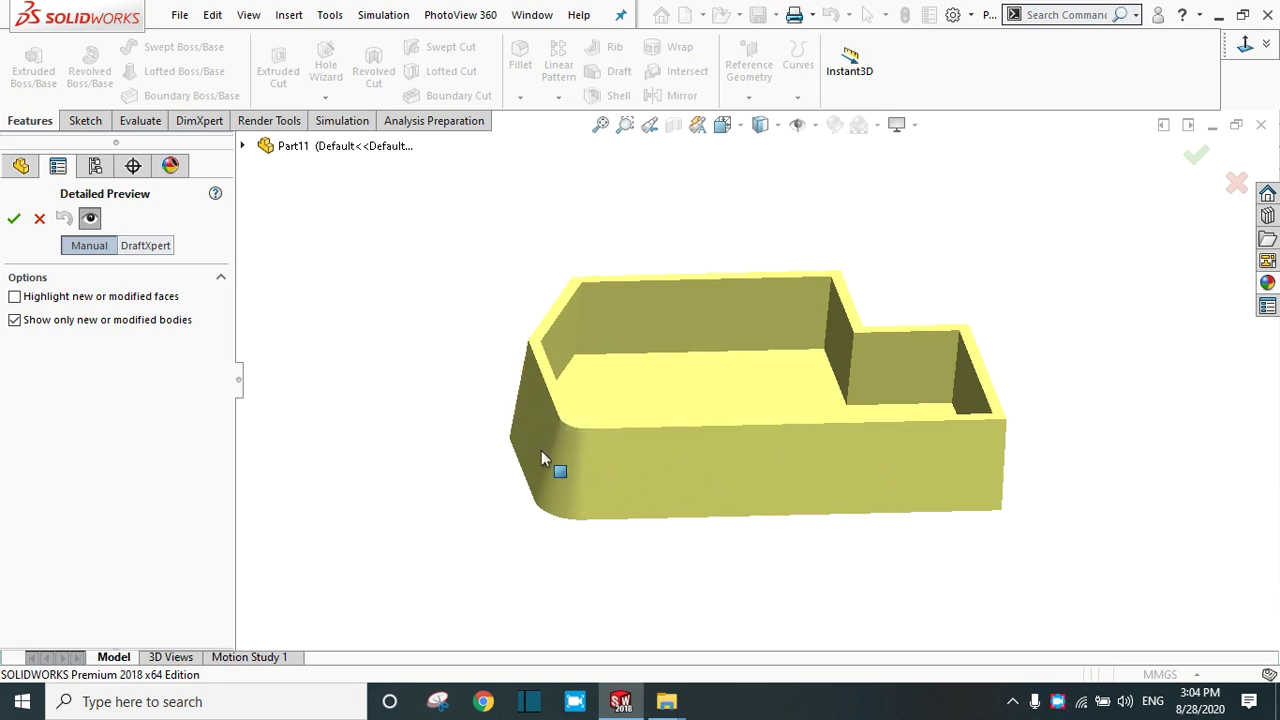
click(14, 221)
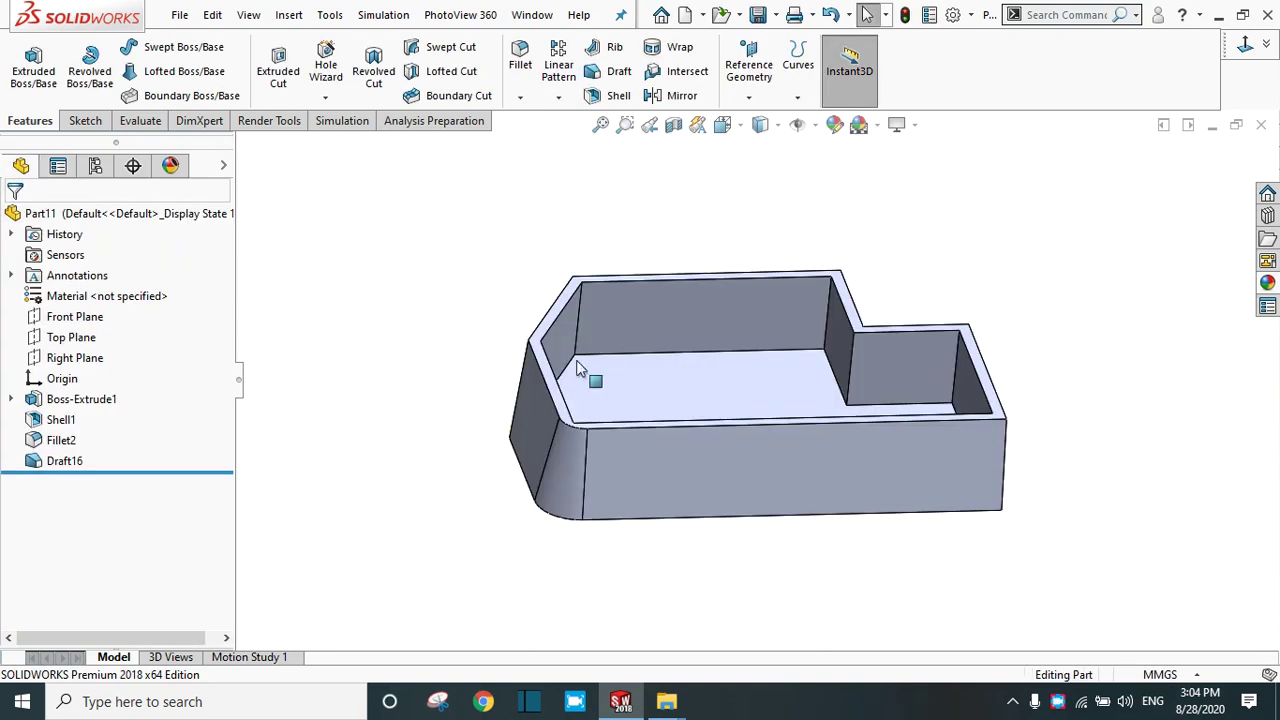